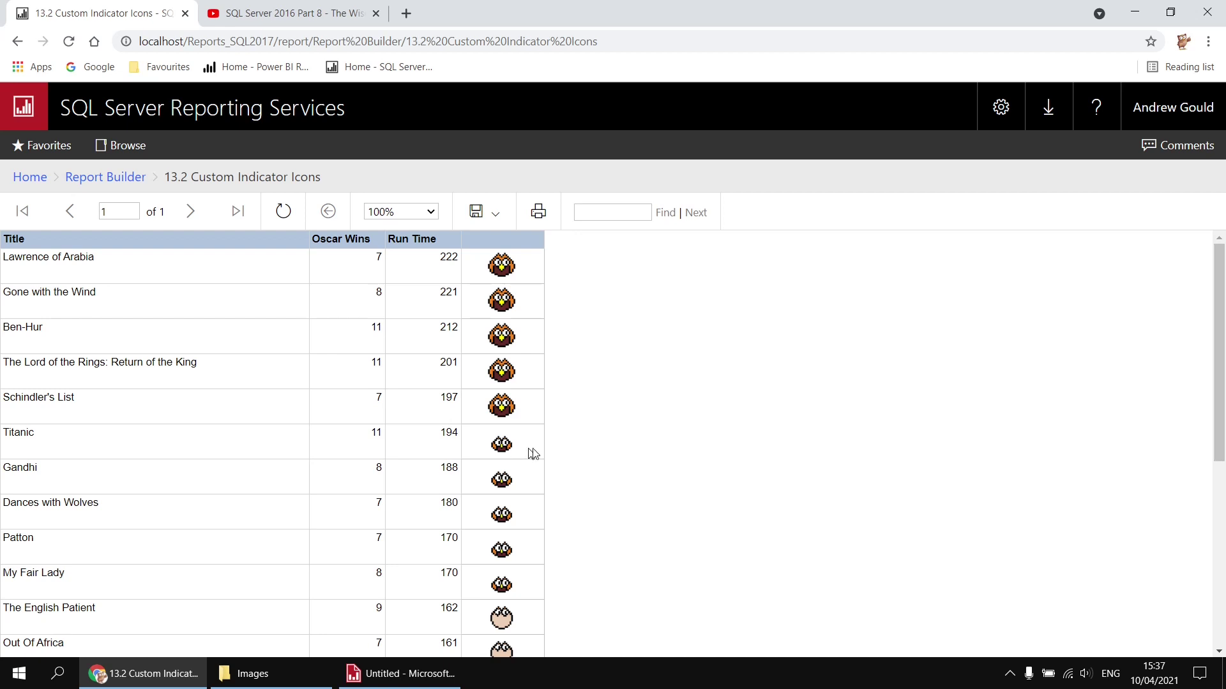
Switch to the SQL Server 2016 Part 8 video page in YouTube.
{"action": "scroll", "coordinate": [594, 446], "scroll_direction": "down", "scroll_amount": 3}
{"action": "scroll", "coordinate": [619, 424], "scroll_direction": "down", "scroll_amount": 3}
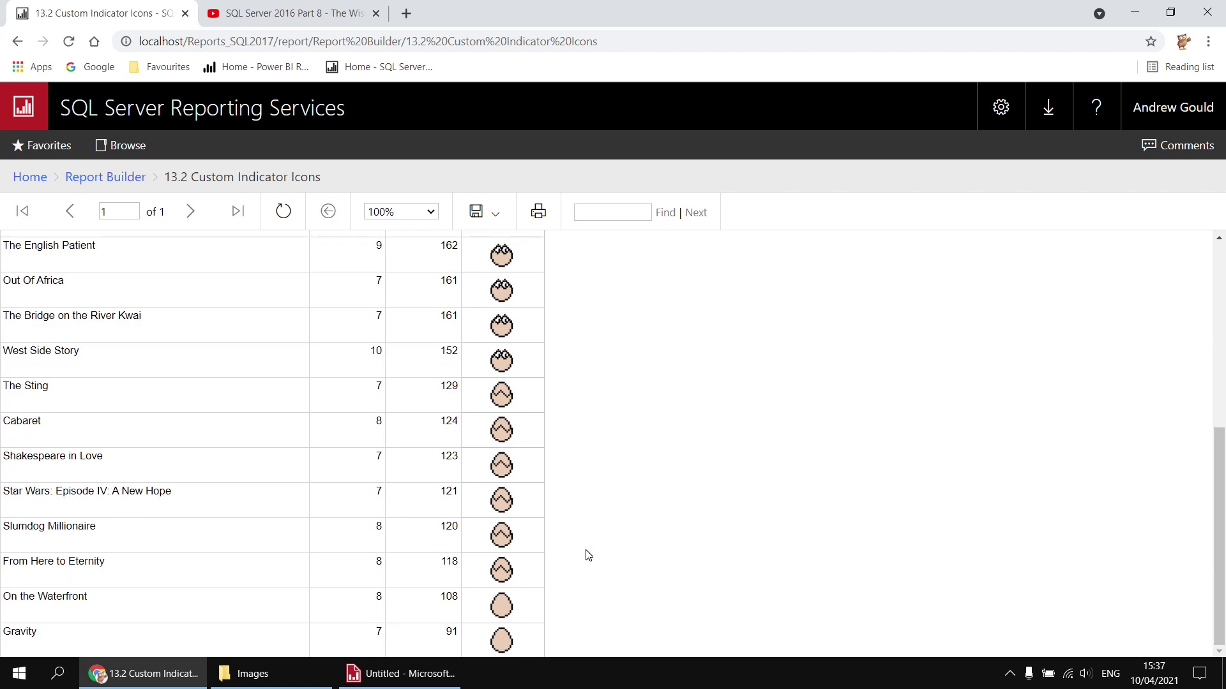
{"action": "scroll", "coordinate": [593, 557], "scroll_direction": "up", "scroll_amount": 6}
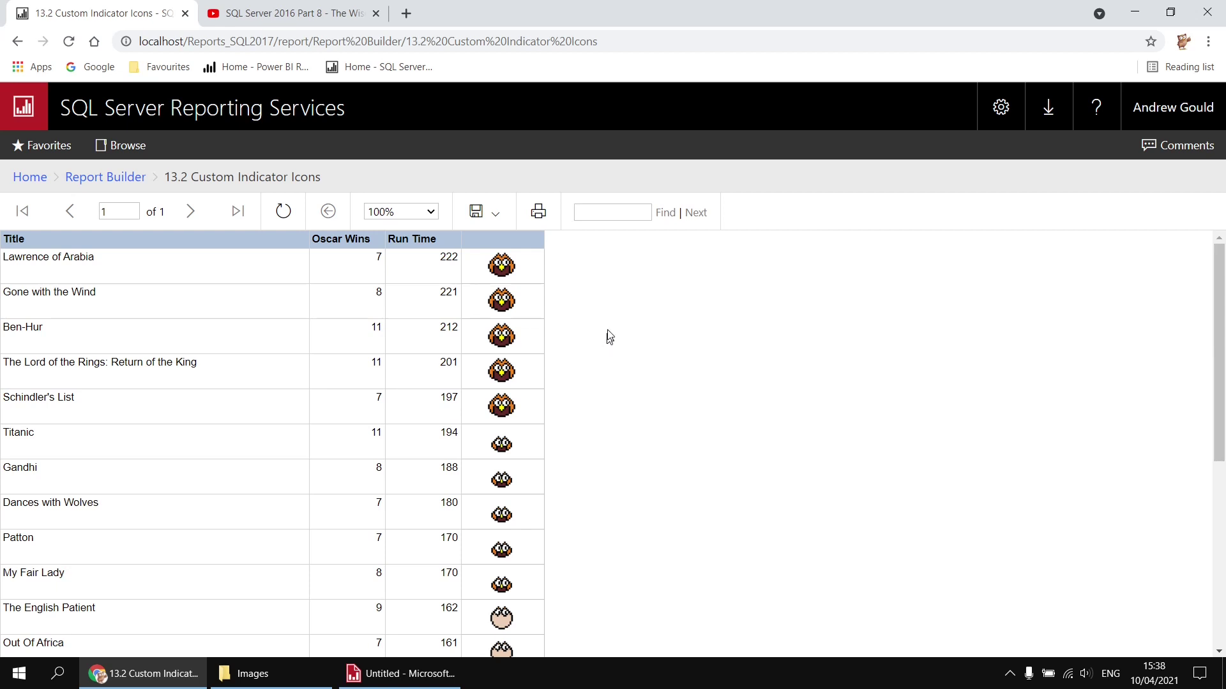
{"action": "left_click", "coordinate": [303, 13]}
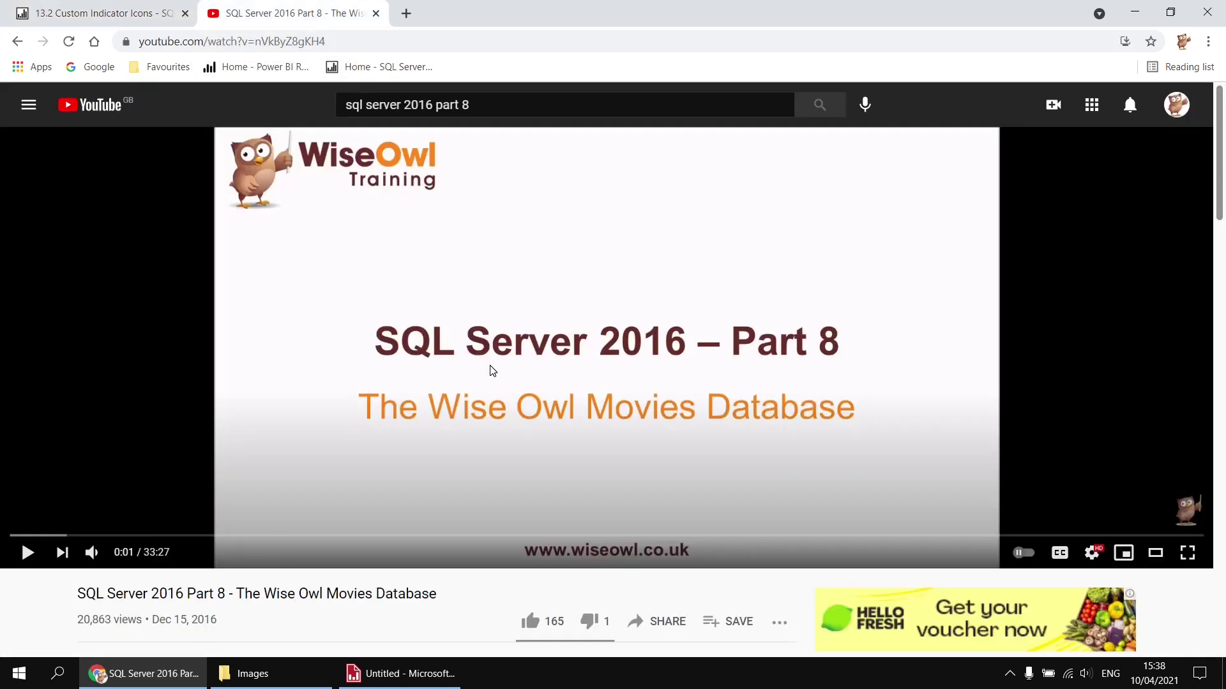
Scroll to the video description and open the Images folder holding the five owl pictures.
{"action": "scroll", "coordinate": [490, 376], "scroll_direction": "down", "scroll_amount": 1}
{"action": "scroll", "coordinate": [441, 522], "scroll_direction": "down", "scroll_amount": 1}
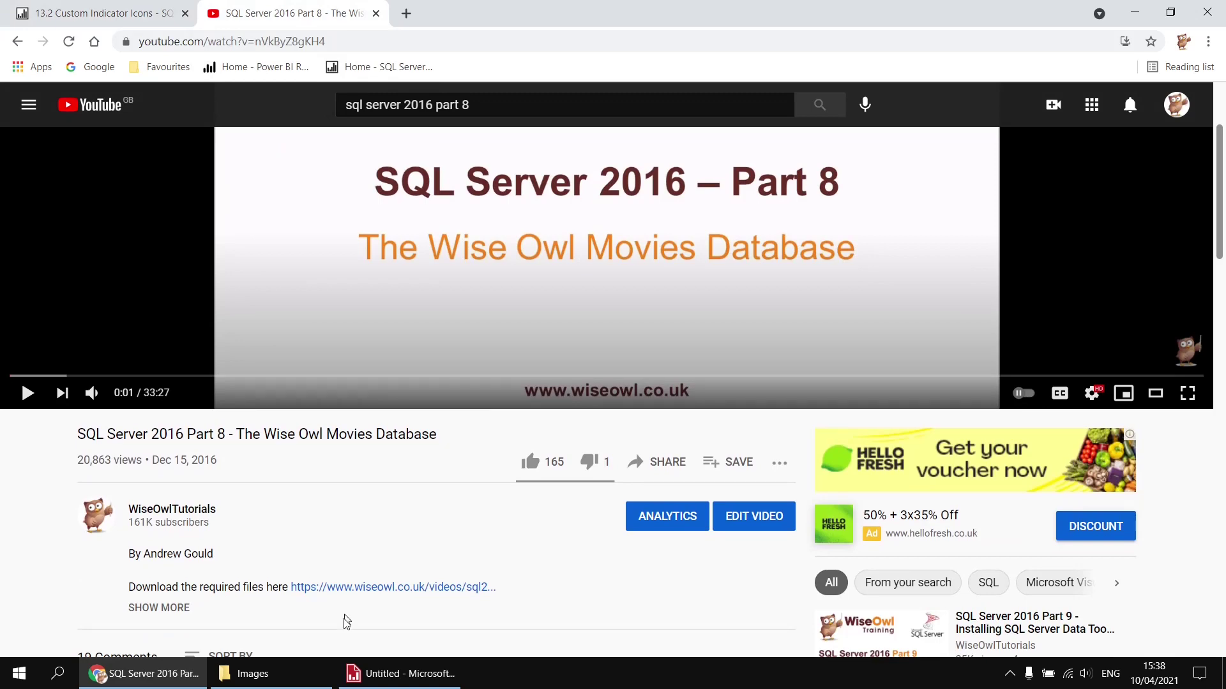
{"action": "left_click", "coordinate": [274, 675]}
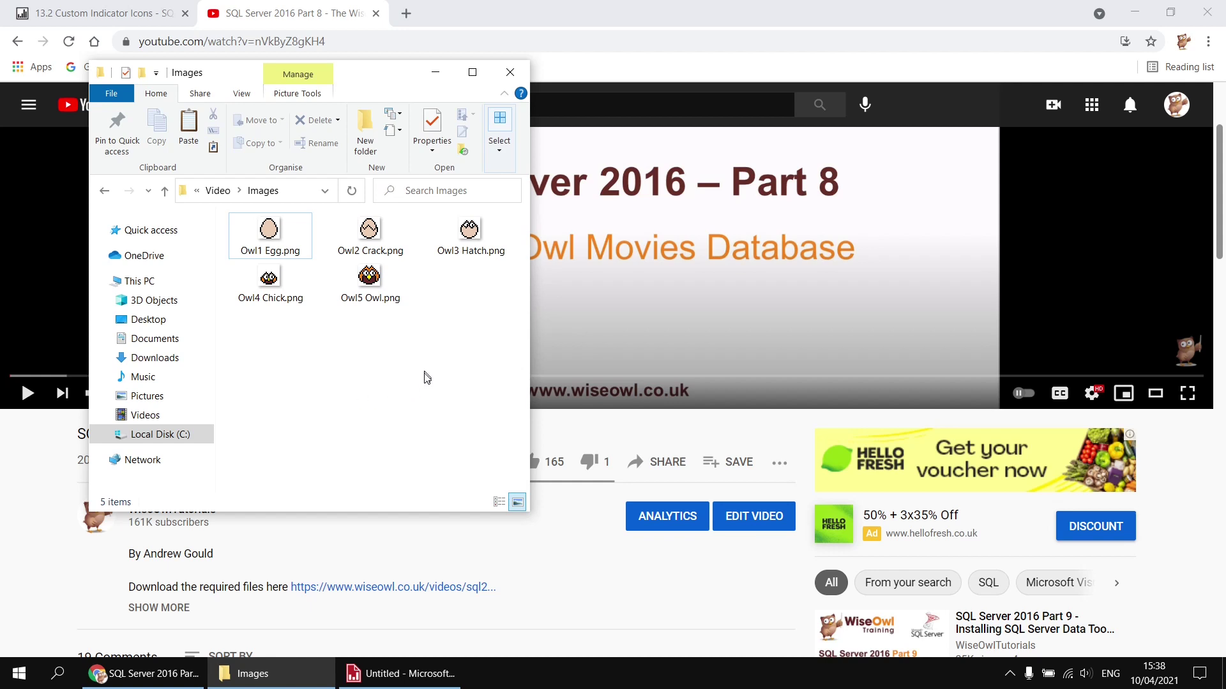
Bring the untitled blank report in Report Builder back to the front.
{"action": "left_click", "coordinate": [414, 674]}
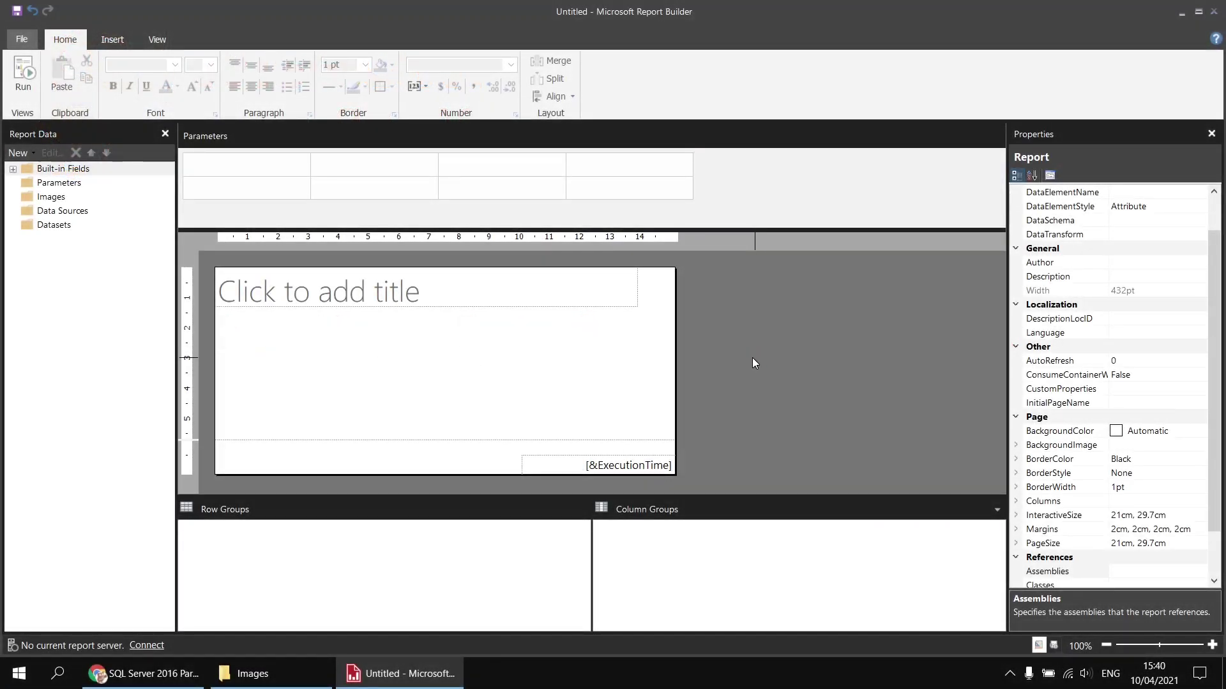
Add an embedded SQL Server data source named Movies on server .\sql2017, database Movies.
{"action": "right_click", "coordinate": [84, 217]}
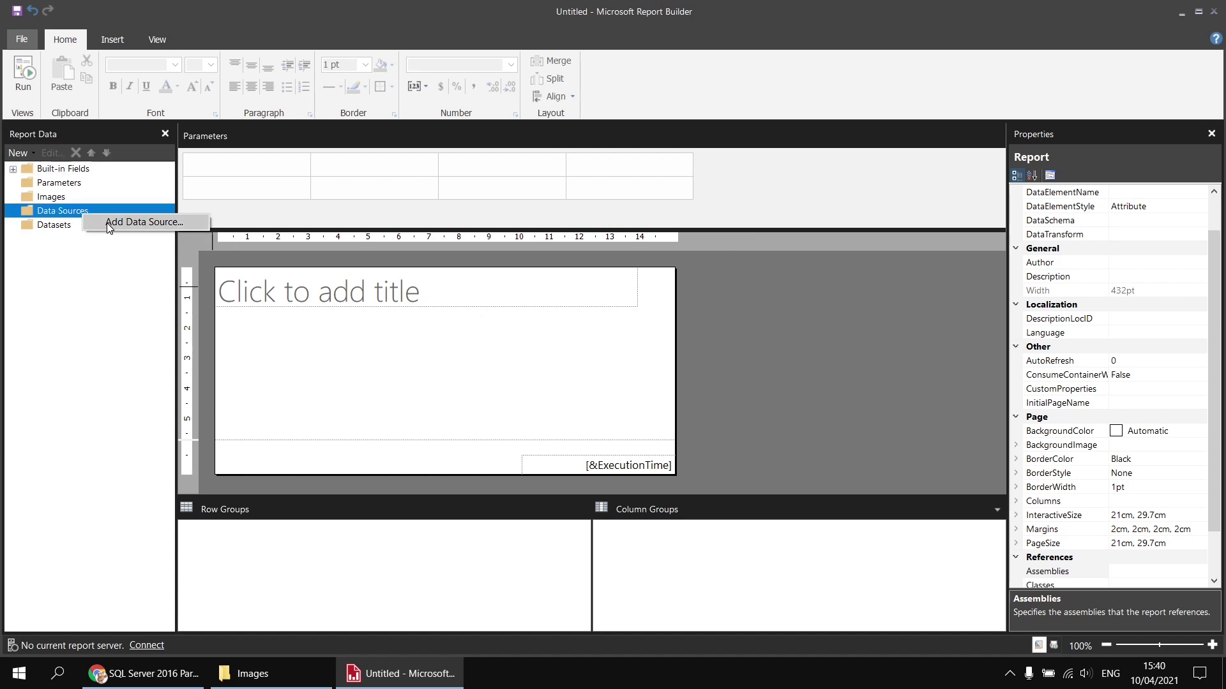
{"action": "left_click", "coordinate": [109, 228]}
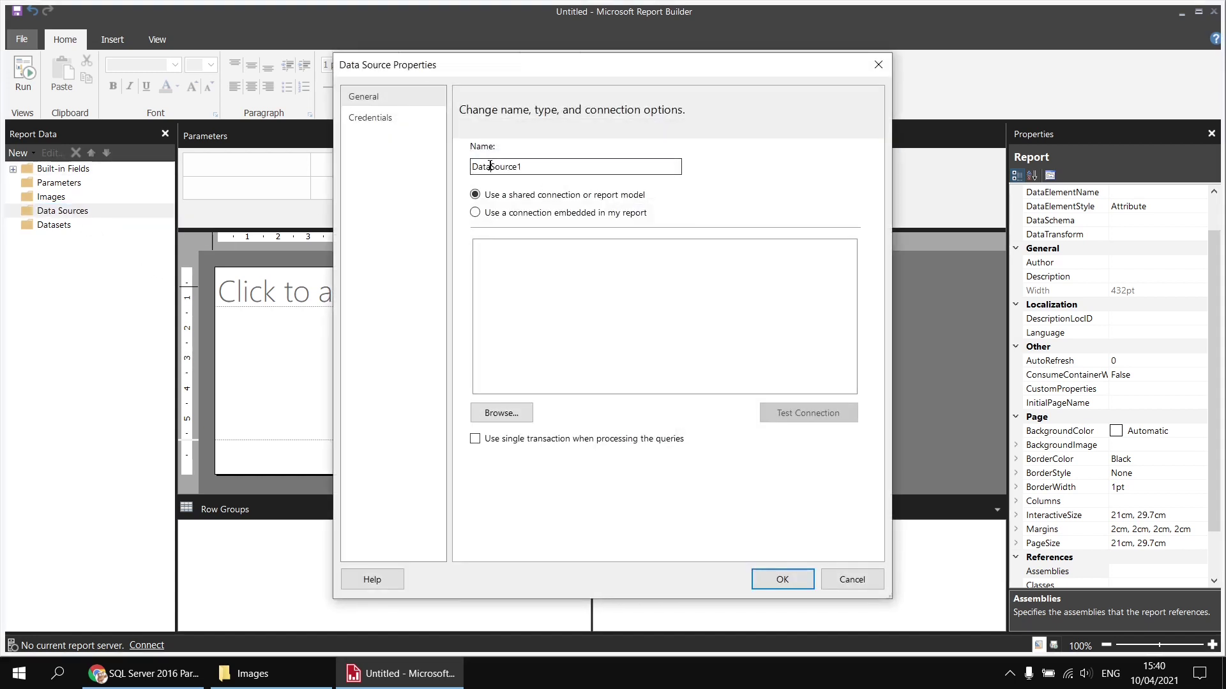
{"action": "type", "text": "Movies"}
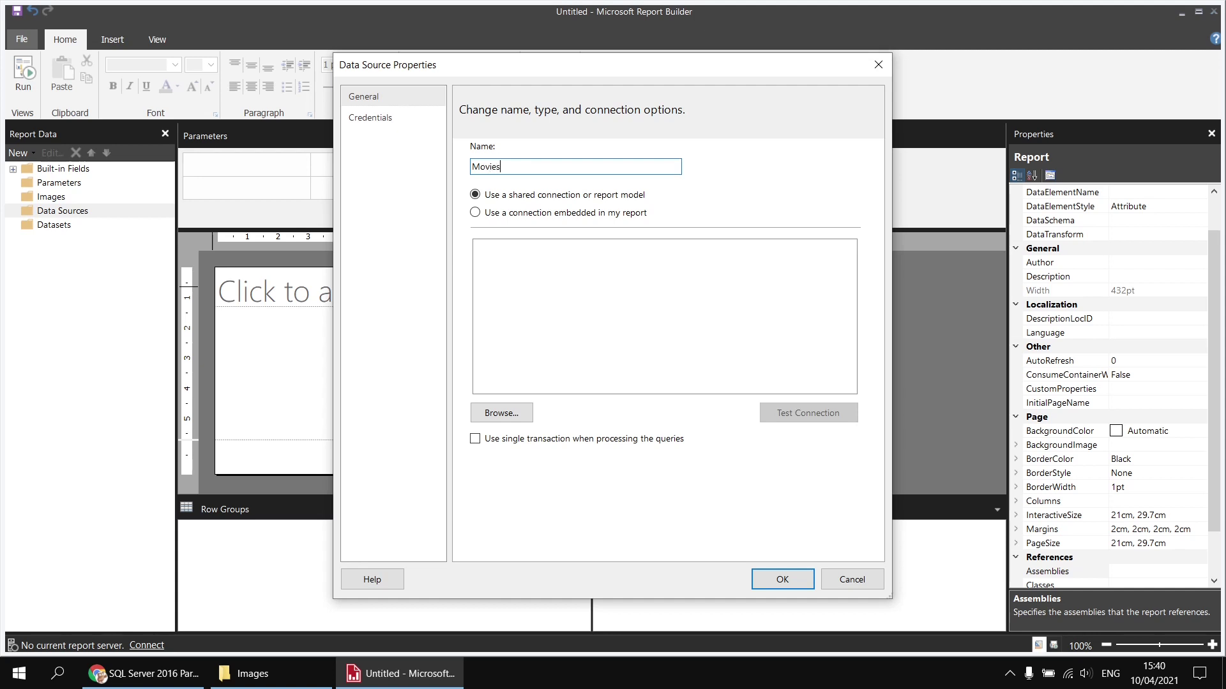
{"action": "left_click", "coordinate": [566, 215]}
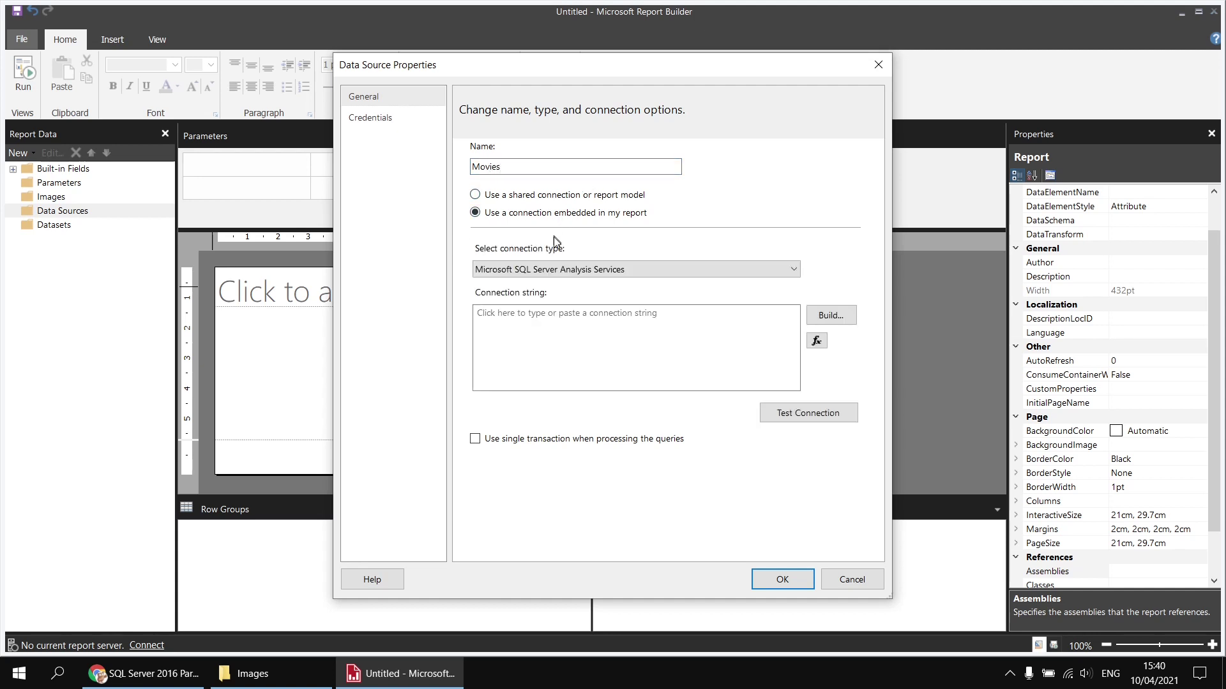
{"action": "left_click", "coordinate": [553, 269]}
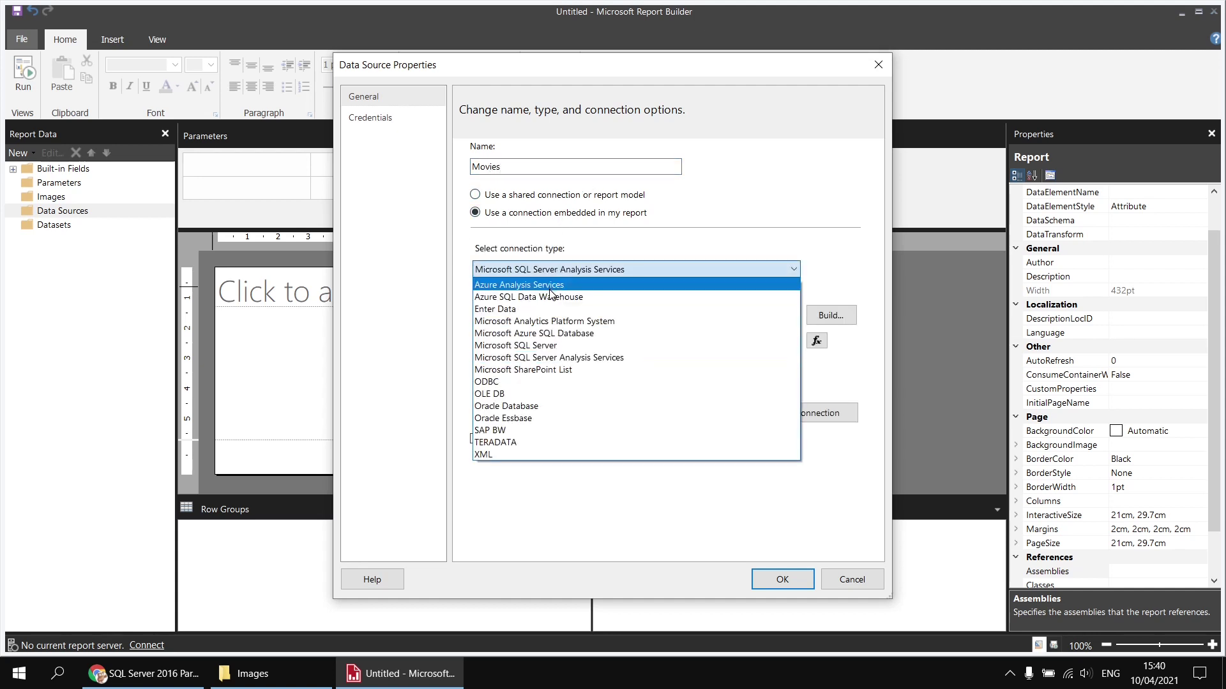
{"action": "left_click", "coordinate": [538, 348]}
{"action": "left_click", "coordinate": [836, 318]}
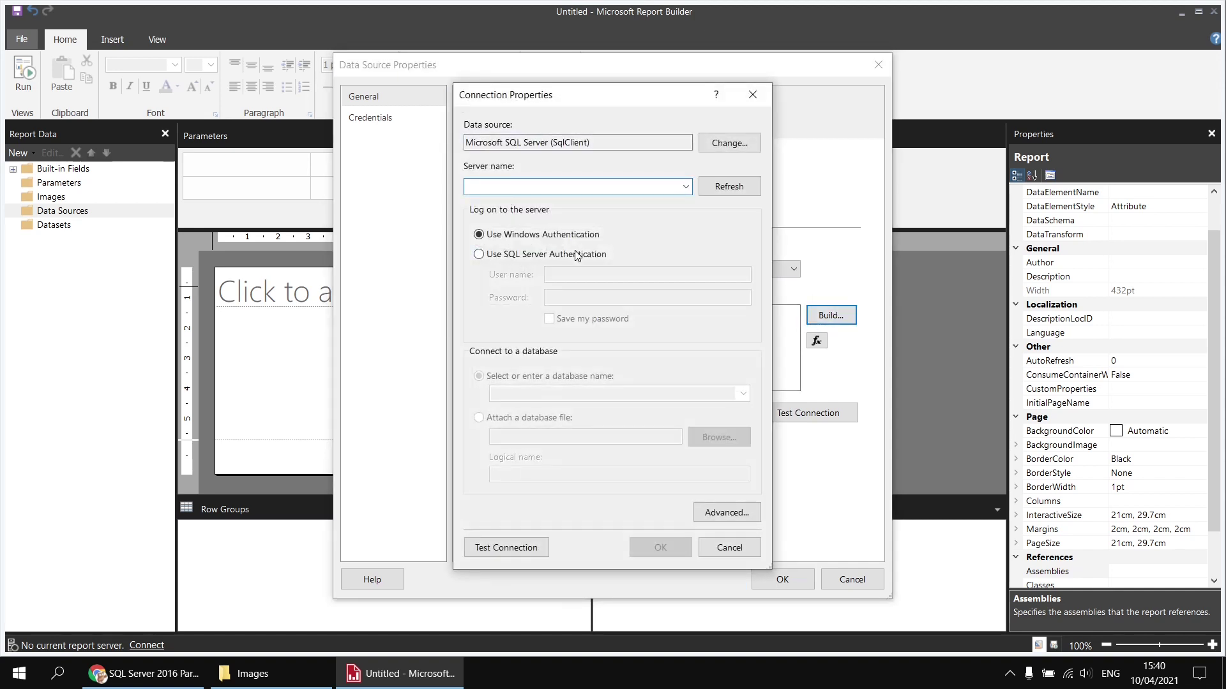
{"action": "type", "text": ".\\"}
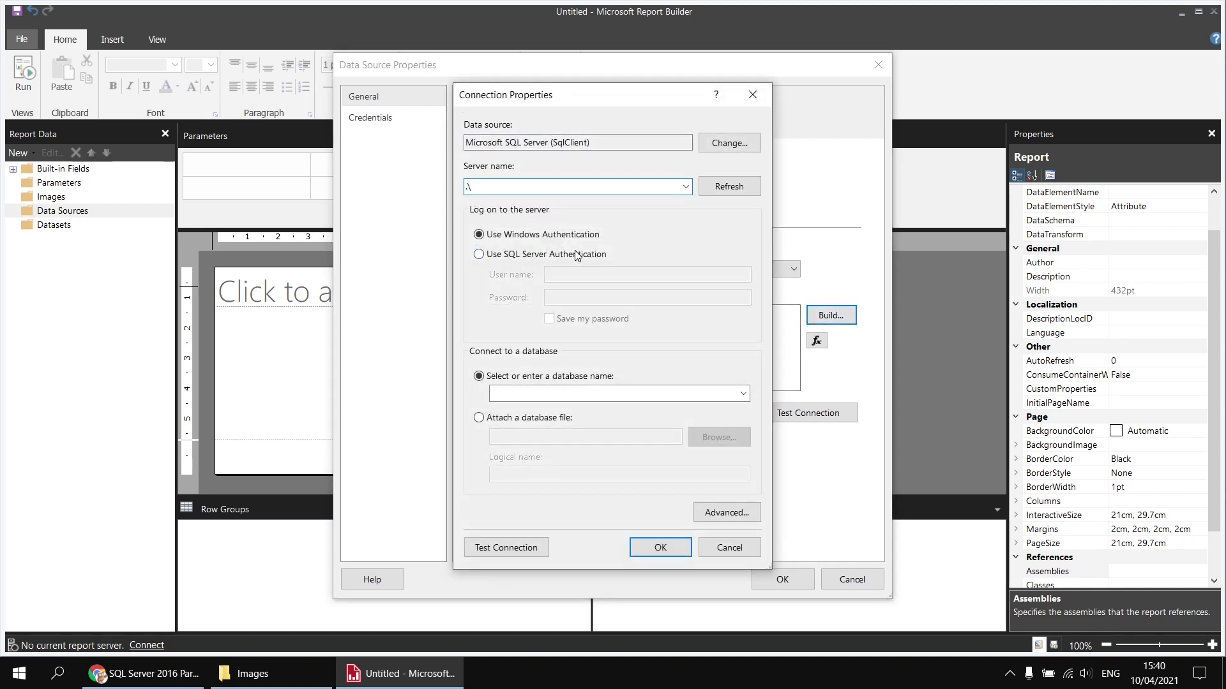
{"action": "type", "text": "sql2017"}
{"action": "left_click", "coordinate": [742, 393]}
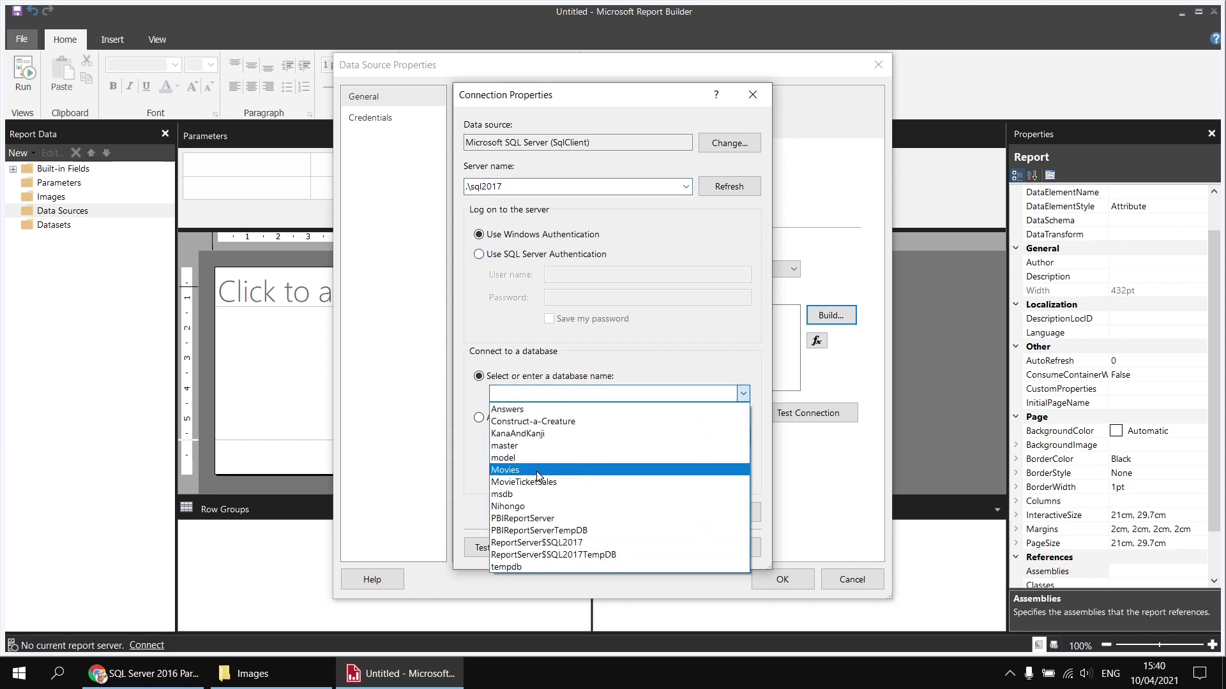
{"action": "left_click", "coordinate": [647, 465]}
{"action": "left_click", "coordinate": [646, 549]}
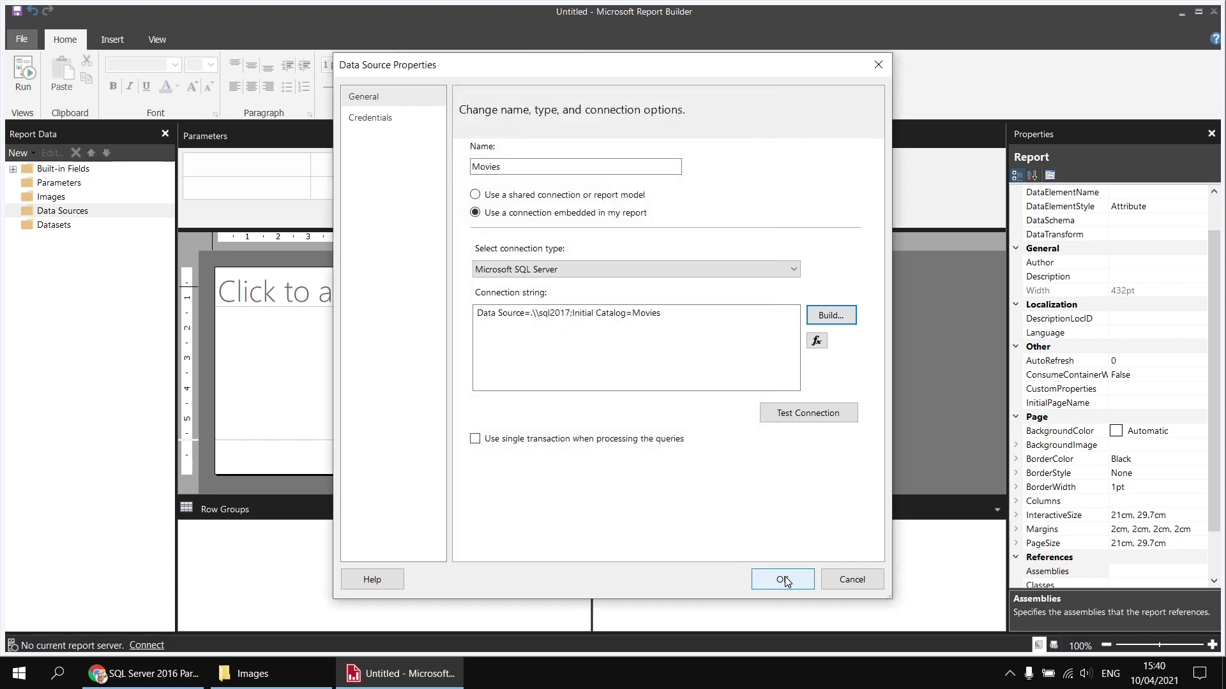
{"action": "left_click", "coordinate": [782, 578]}
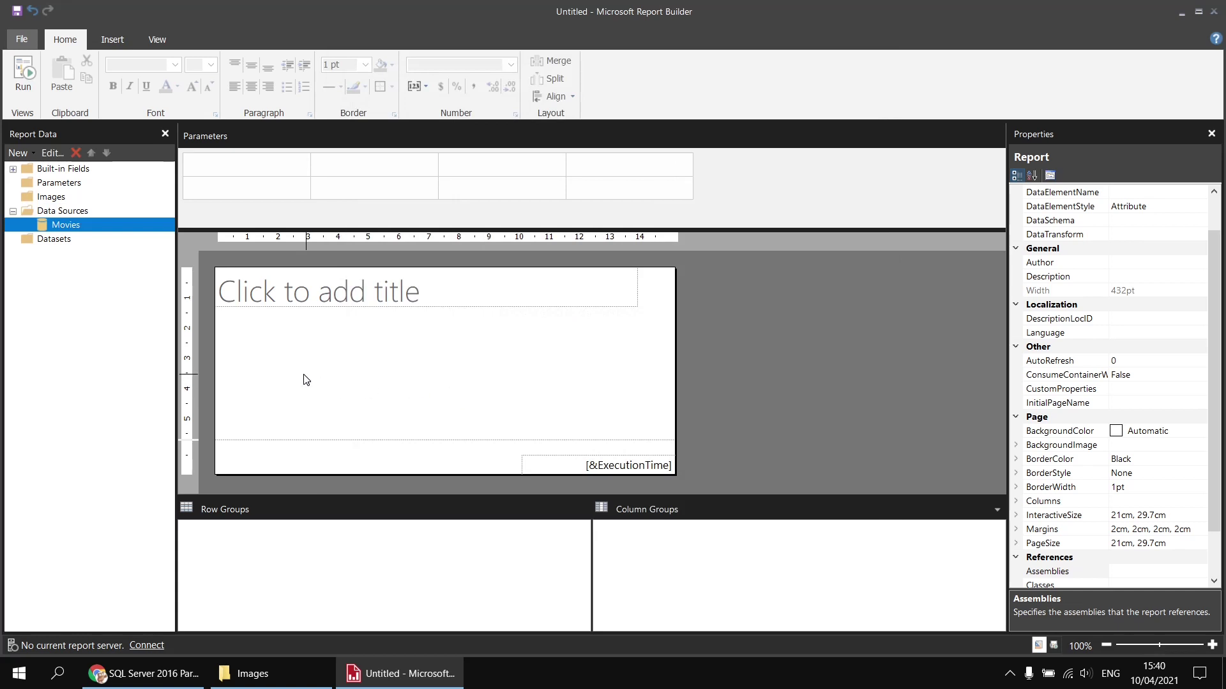
Add a dataset named Films based on the Movies data source.
{"action": "right_click", "coordinate": [85, 227]}
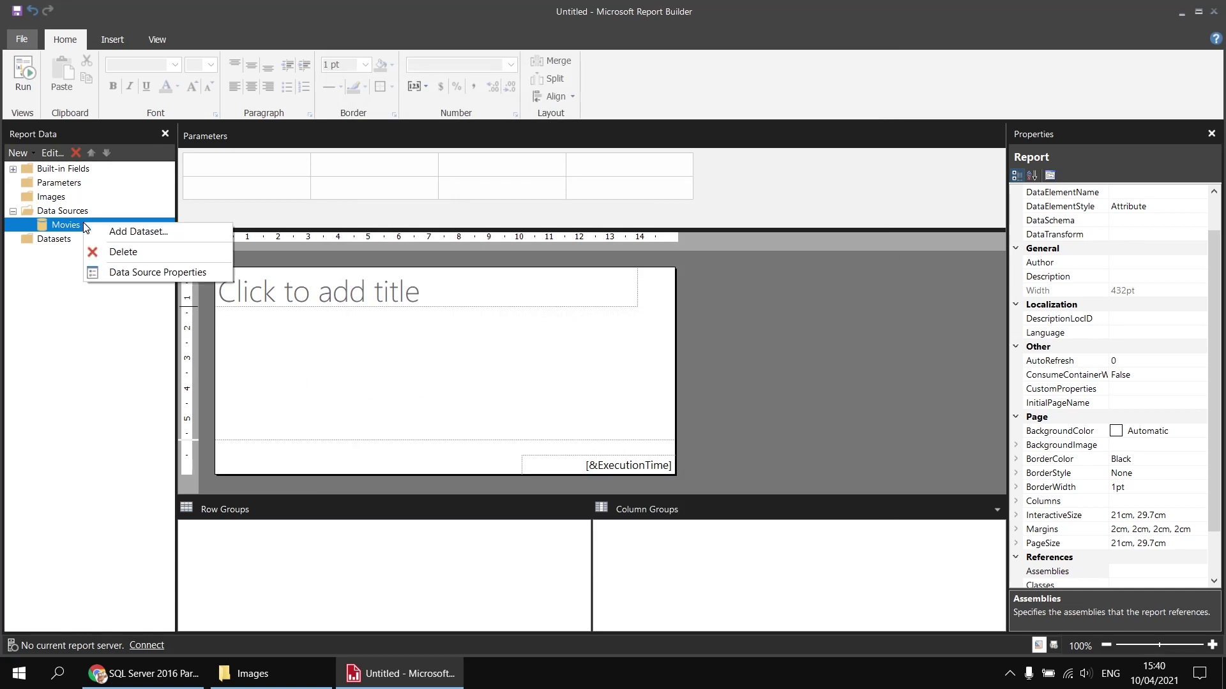
{"action": "left_click", "coordinate": [105, 233]}
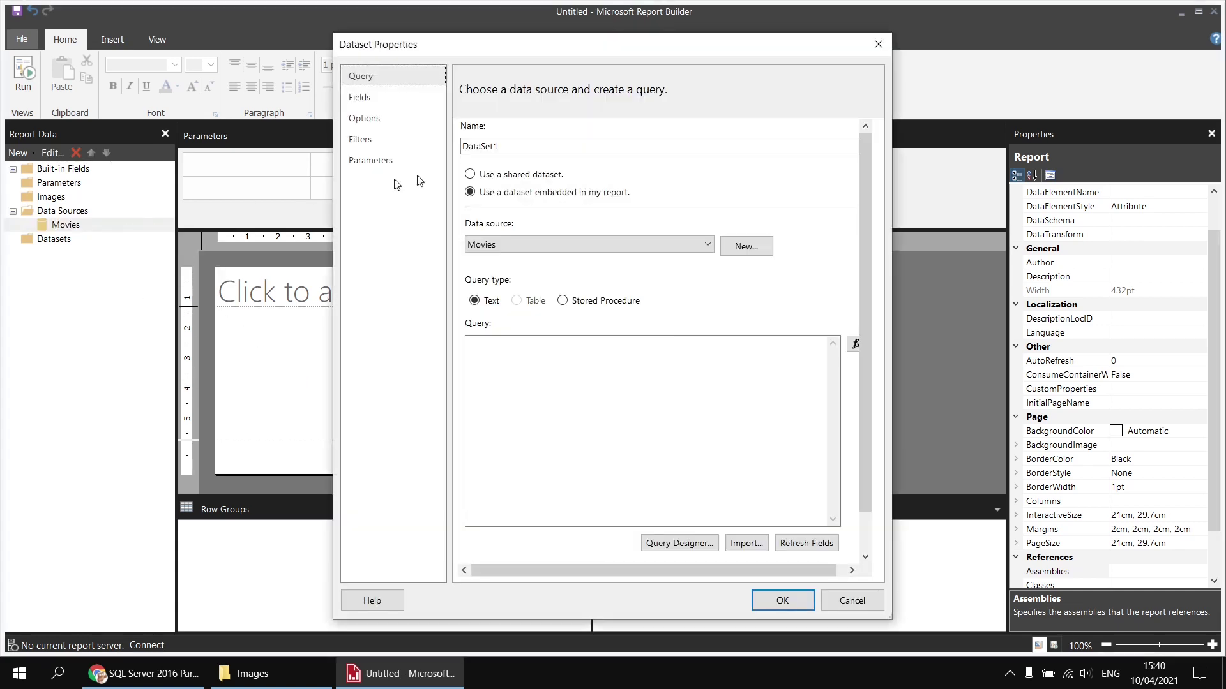
{"action": "left_click", "coordinate": [480, 146]}
{"action": "double_click", "coordinate": [480, 147]}
{"action": "type", "text": "Film"}
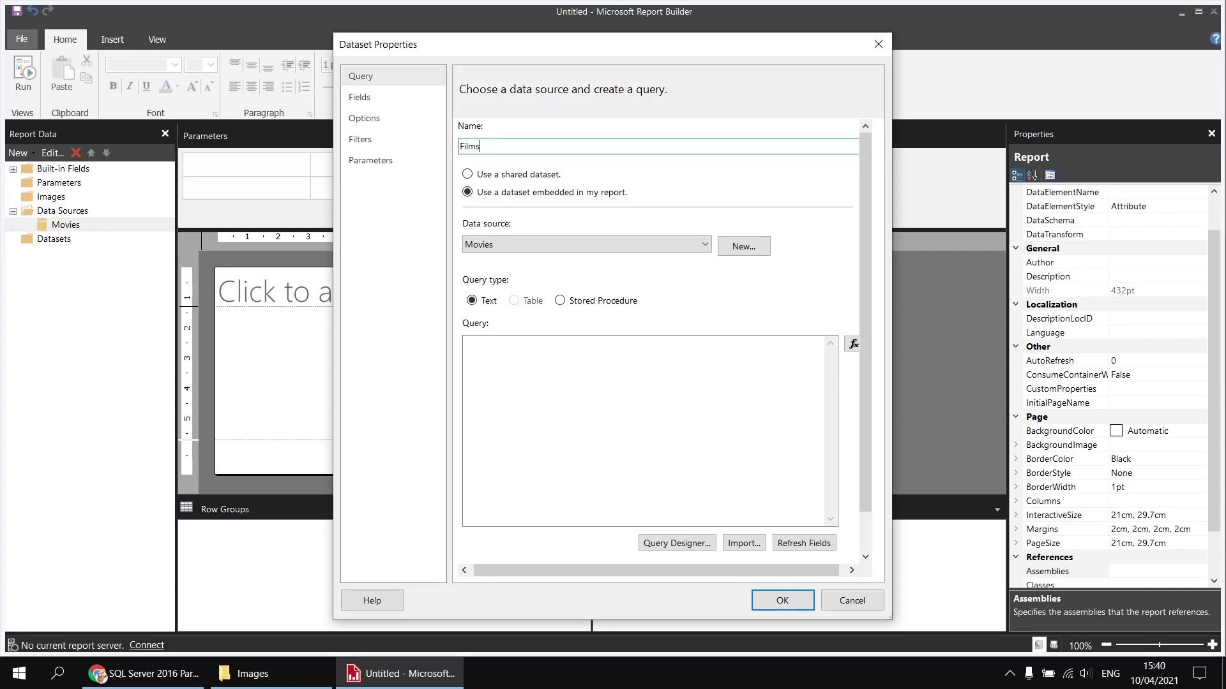
{"action": "type", "text": "s"}
{"action": "left_click", "coordinate": [678, 545]}
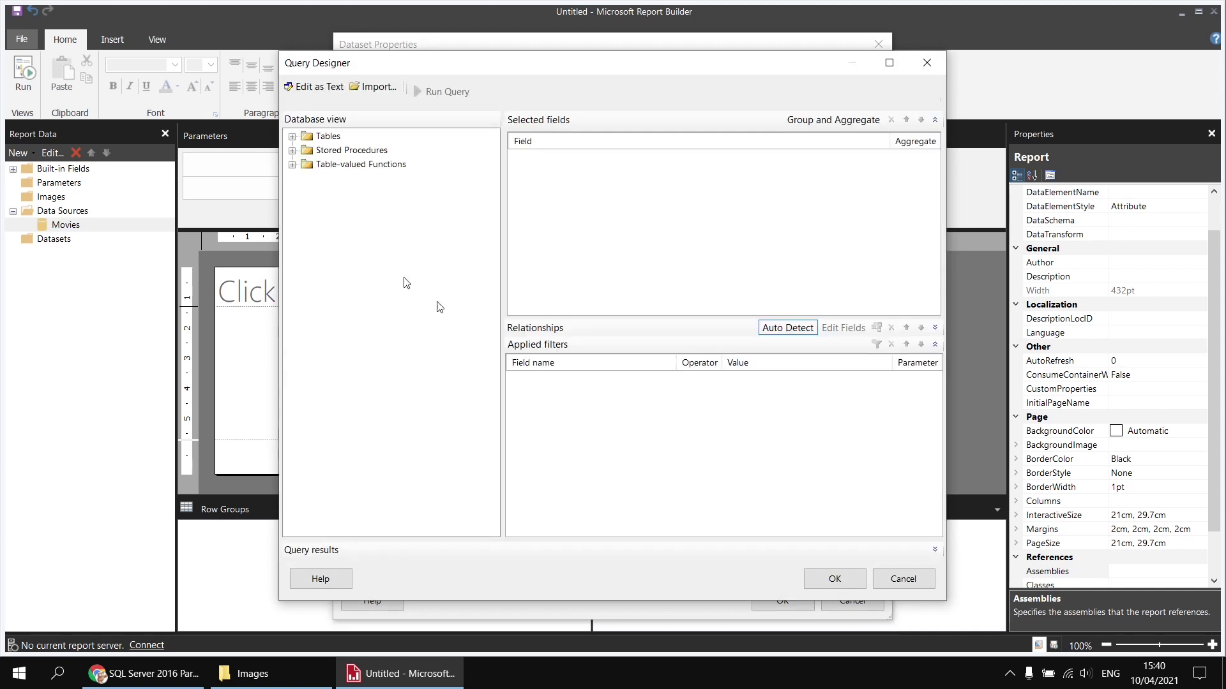
Select Title, RunTimeMinutes and OscarWins from the Film table in the query.
{"action": "left_click", "coordinate": [292, 137]}
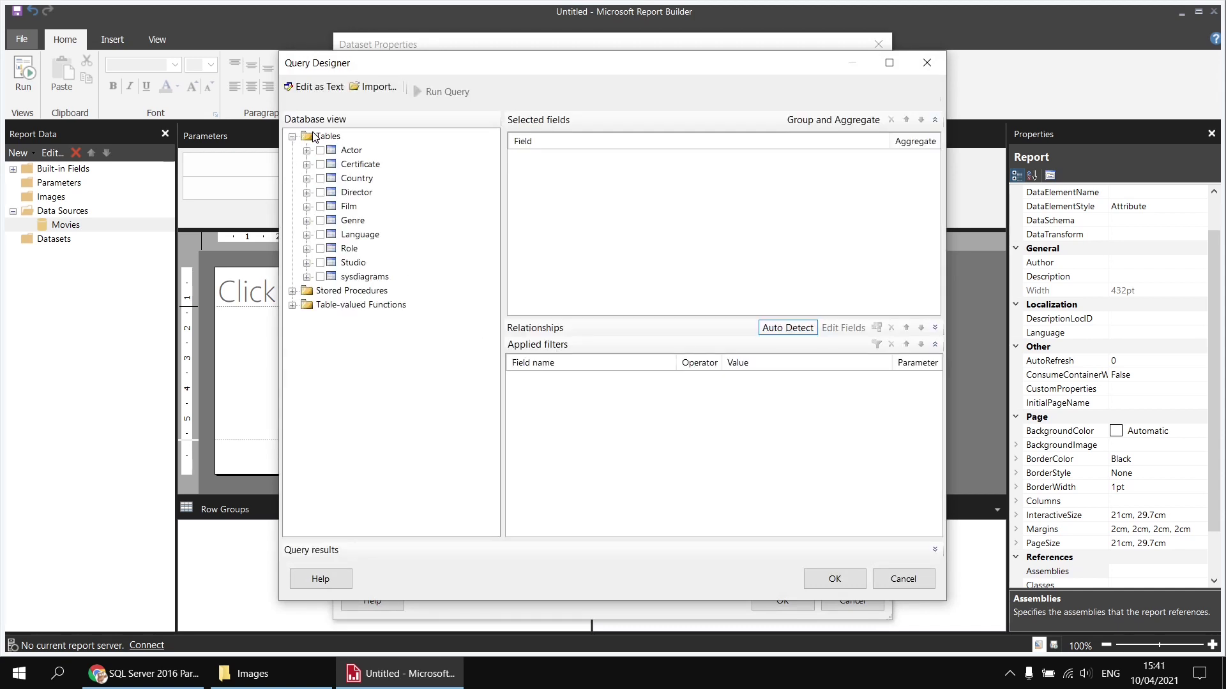
{"action": "left_click", "coordinate": [307, 206]}
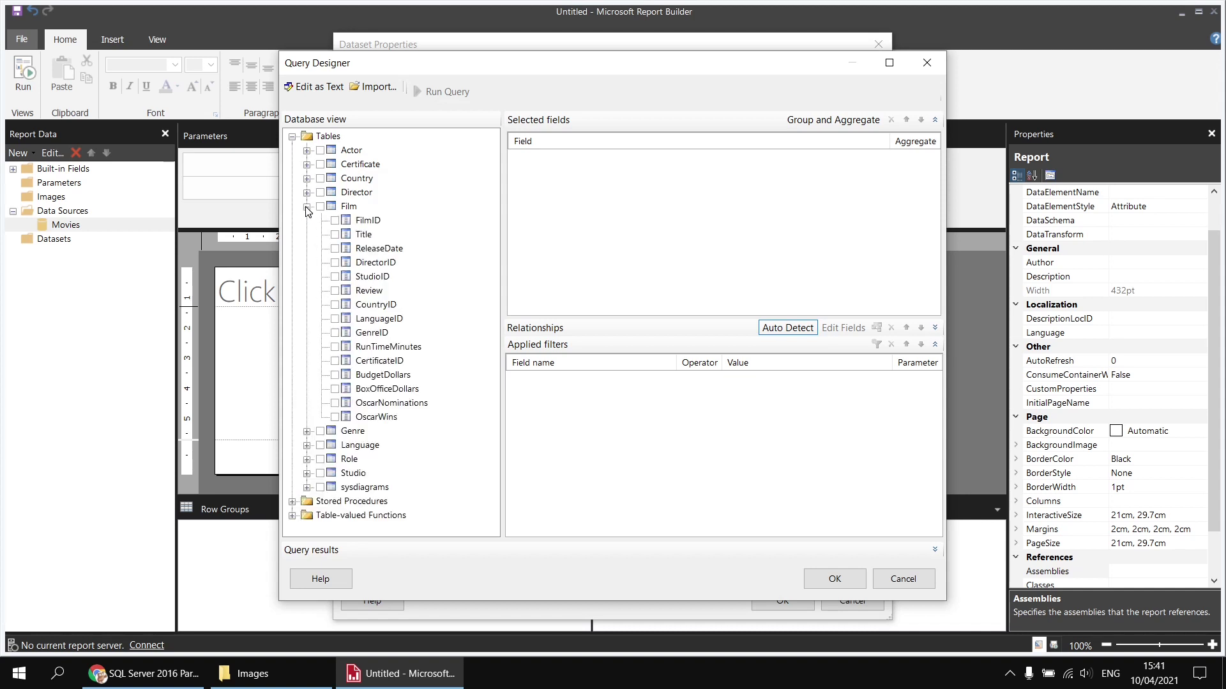
{"action": "left_click", "coordinate": [335, 234]}
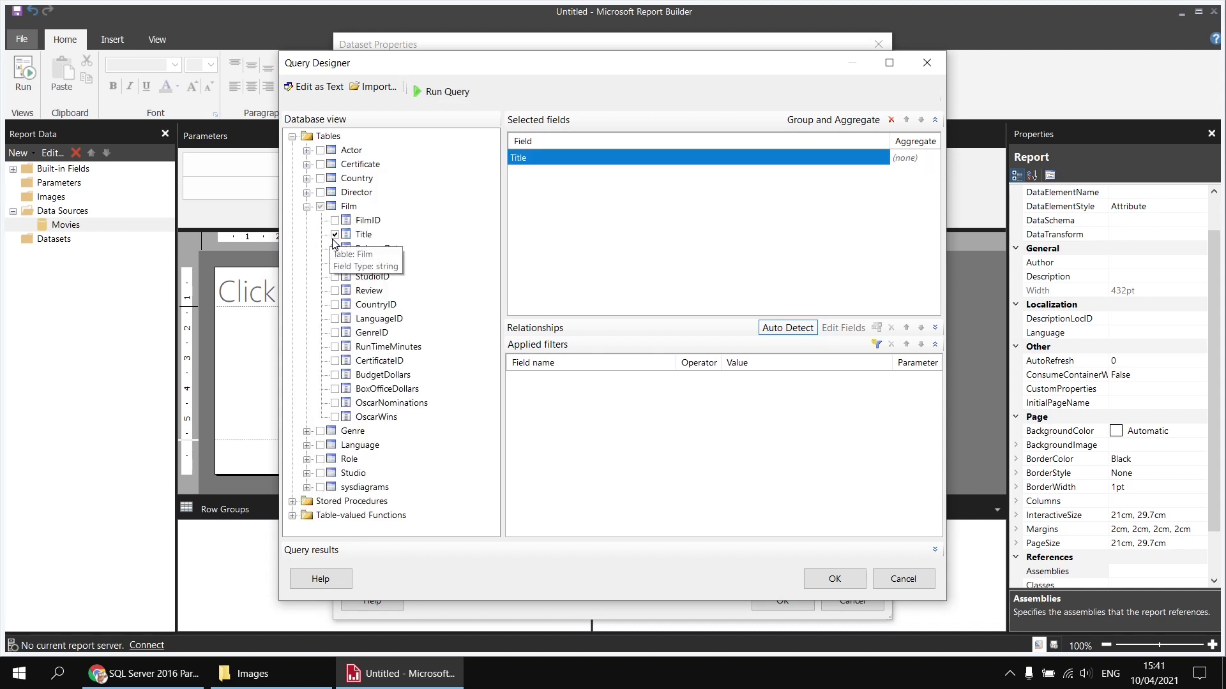
{"action": "left_click", "coordinate": [335, 347]}
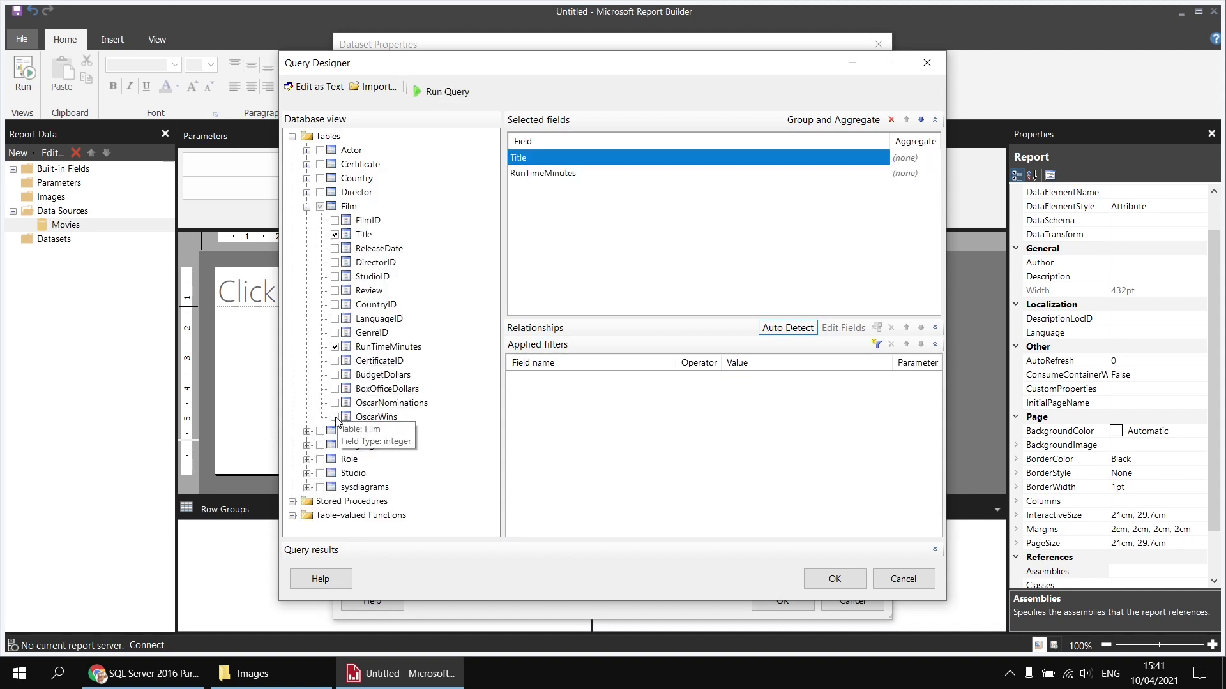
{"action": "left_click", "coordinate": [335, 417]}
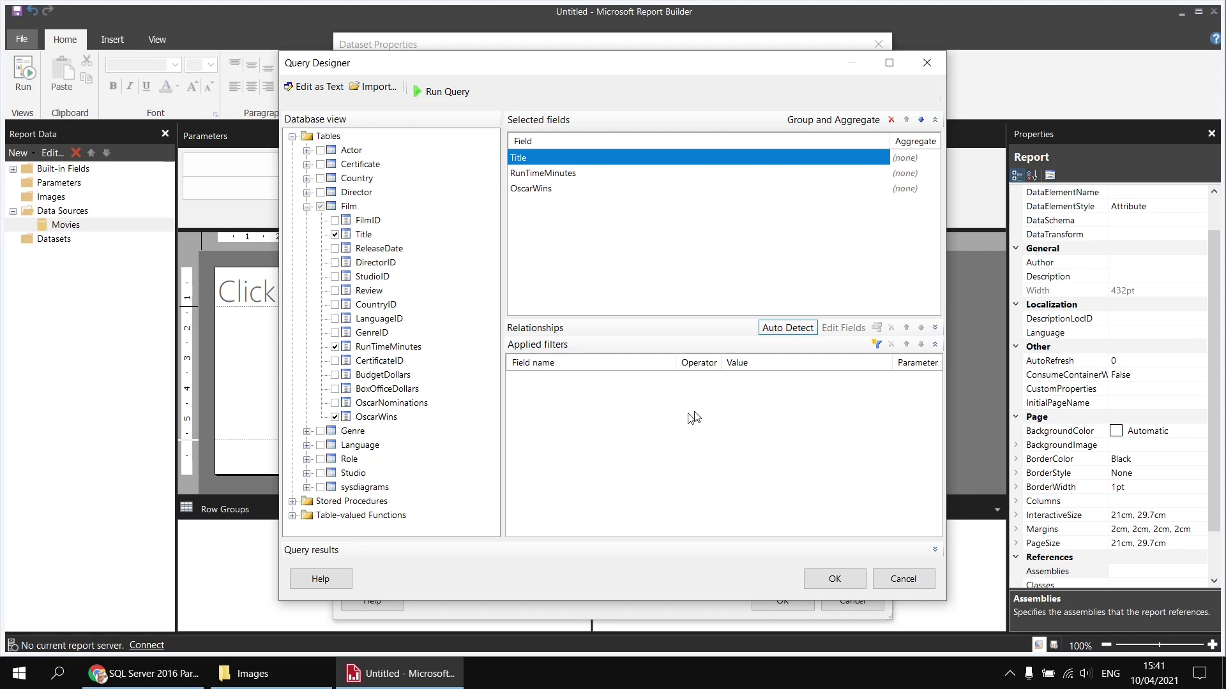
Filter the query to OscarWins >= 7 and accept it.
{"action": "left_click", "coordinate": [876, 345]}
{"action": "left_click", "coordinate": [619, 379]}
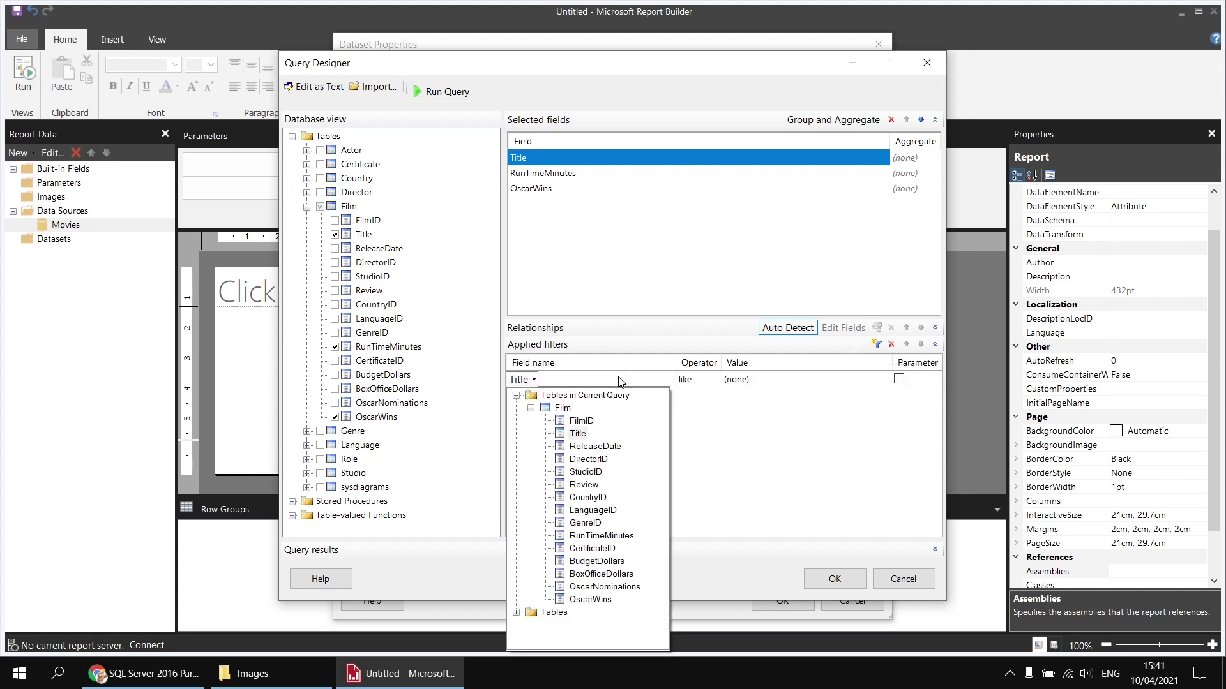
{"action": "left_click", "coordinate": [591, 600]}
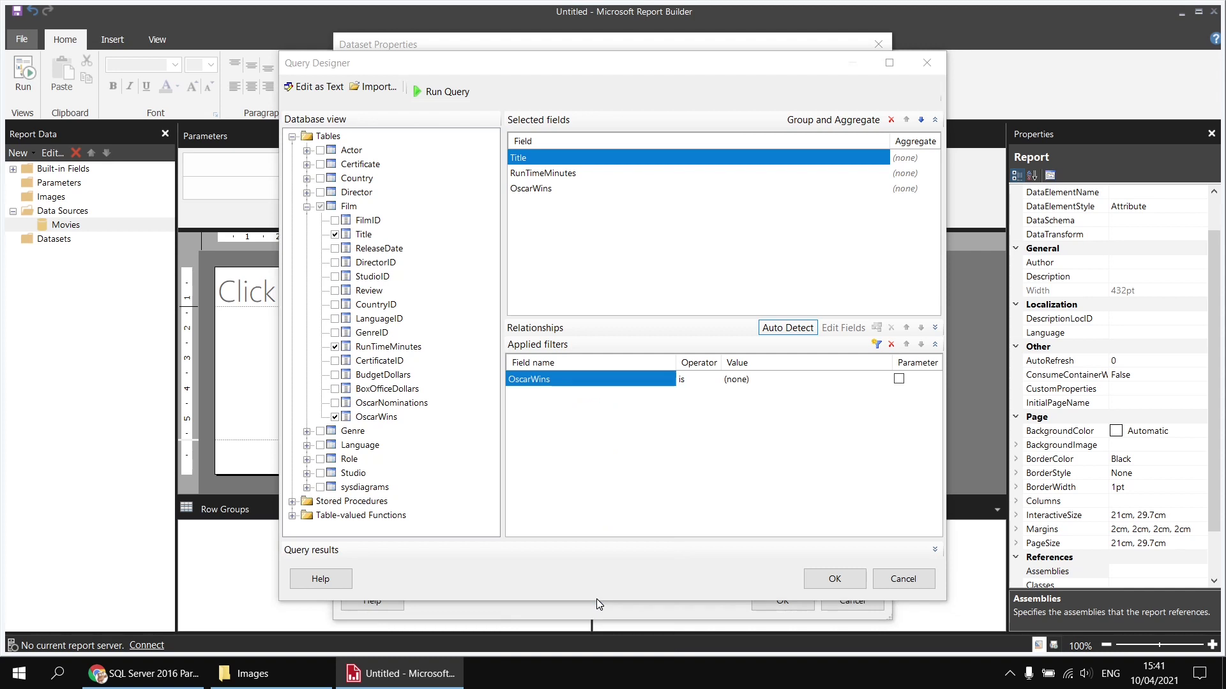
{"action": "left_click", "coordinate": [692, 379]}
{"action": "left_click", "coordinate": [726, 446]}
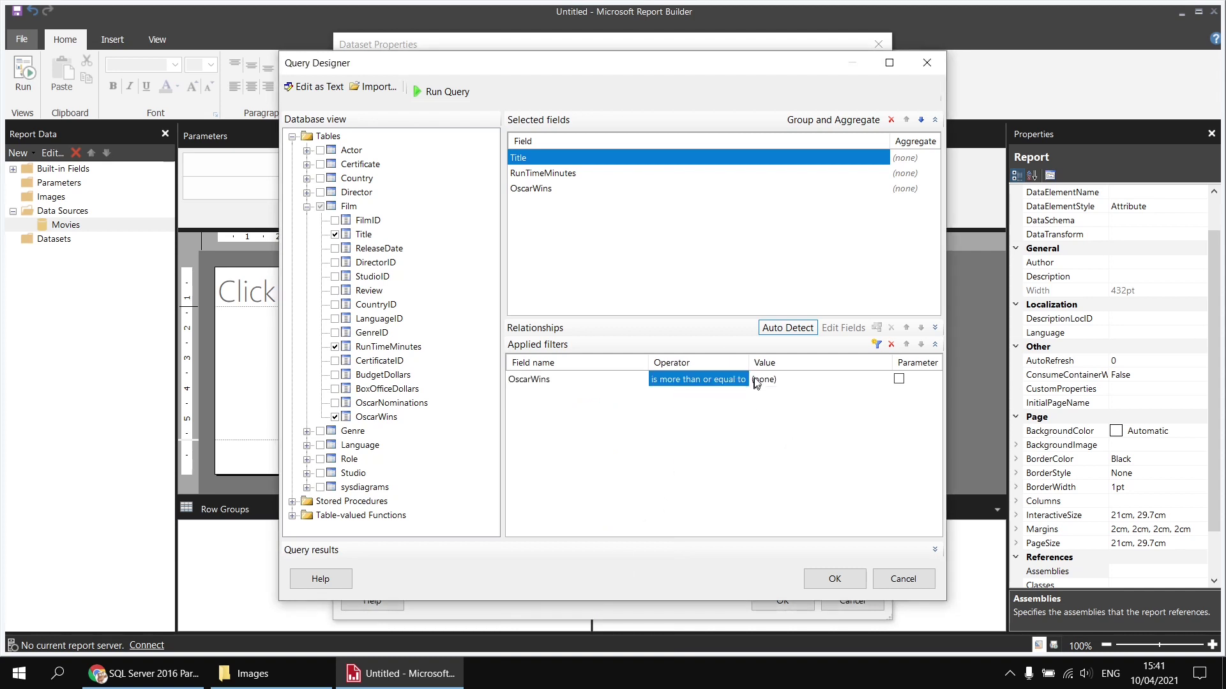
{"action": "left_click", "coordinate": [768, 380]}
{"action": "type", "text": "7"}
{"action": "key", "text": "Return"}
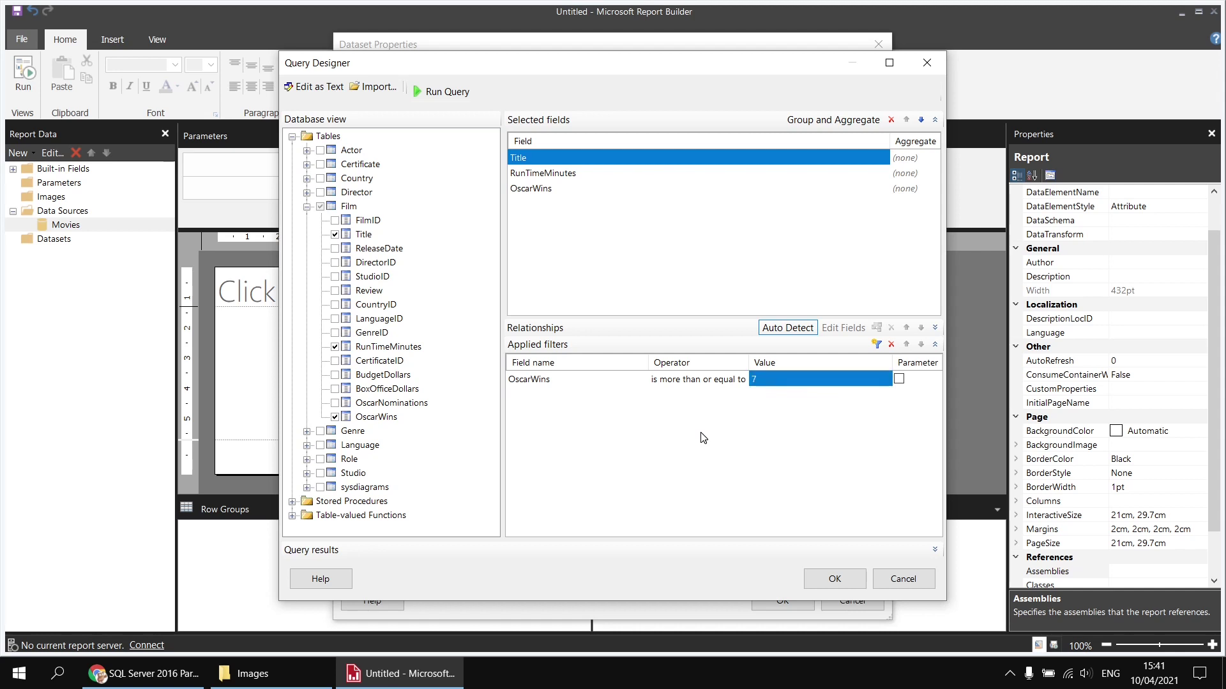
{"action": "left_click", "coordinate": [830, 579]}
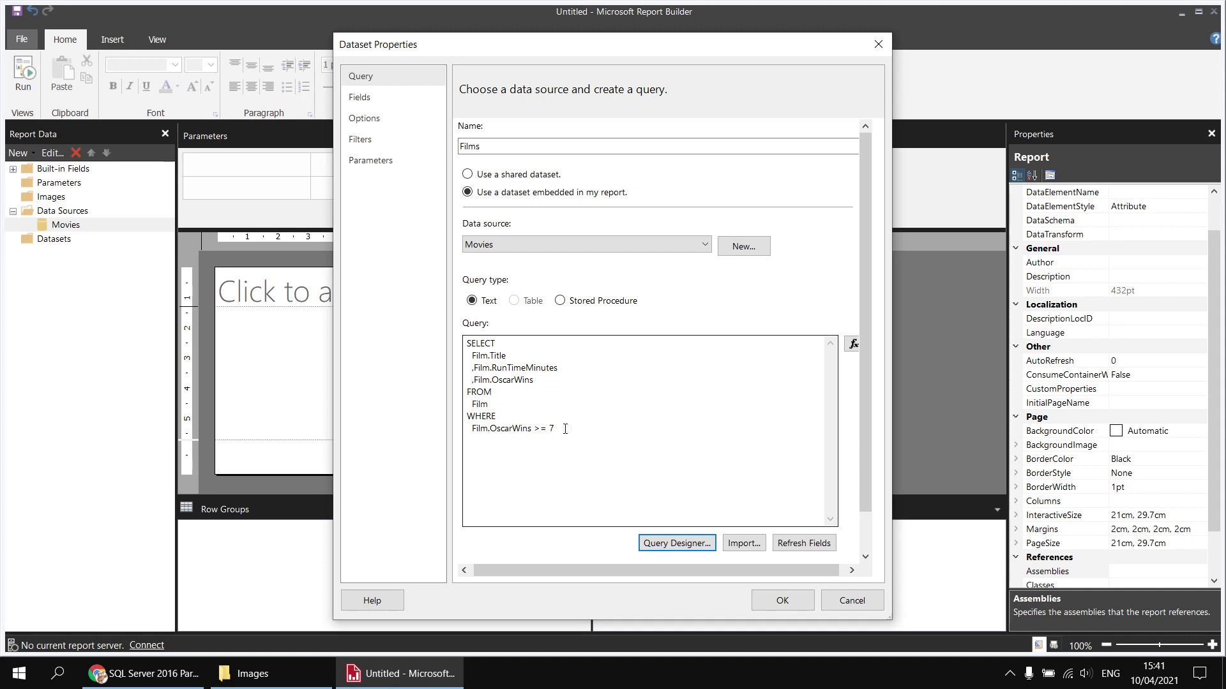
Append 'ORDER BY Film.RunTimeMinutes DESC' to the query and save the Films dataset.
{"action": "left_click_drag", "start_coordinate": [475, 367], "coordinate": [560, 368]}
{"action": "key", "text": "ctrl+c"}
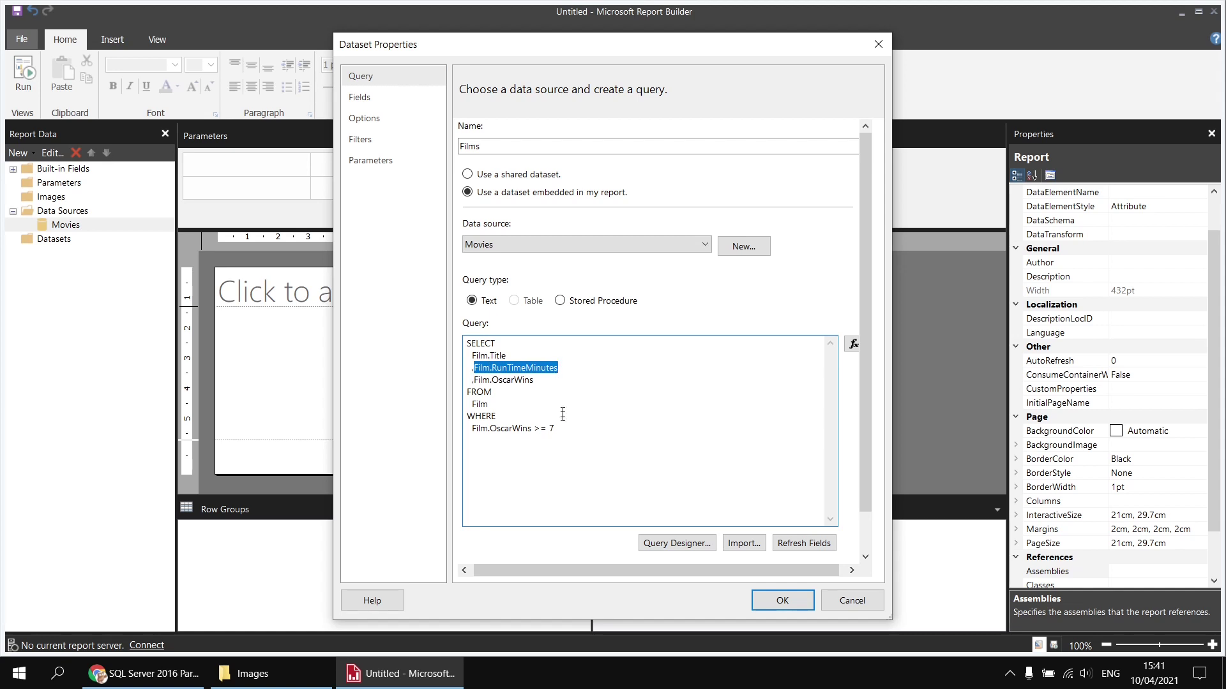
{"action": "left_click", "coordinate": [546, 472]}
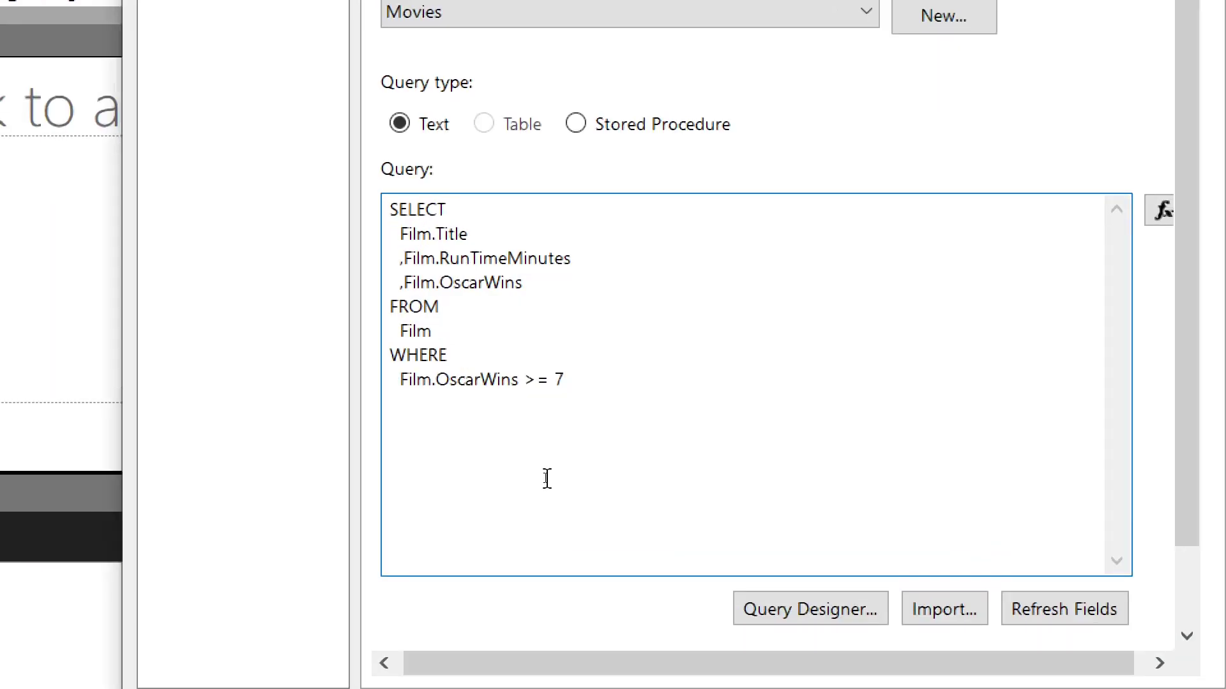
{"action": "key", "text": "Return"}
{"action": "type", "text": "ORDER BY"}
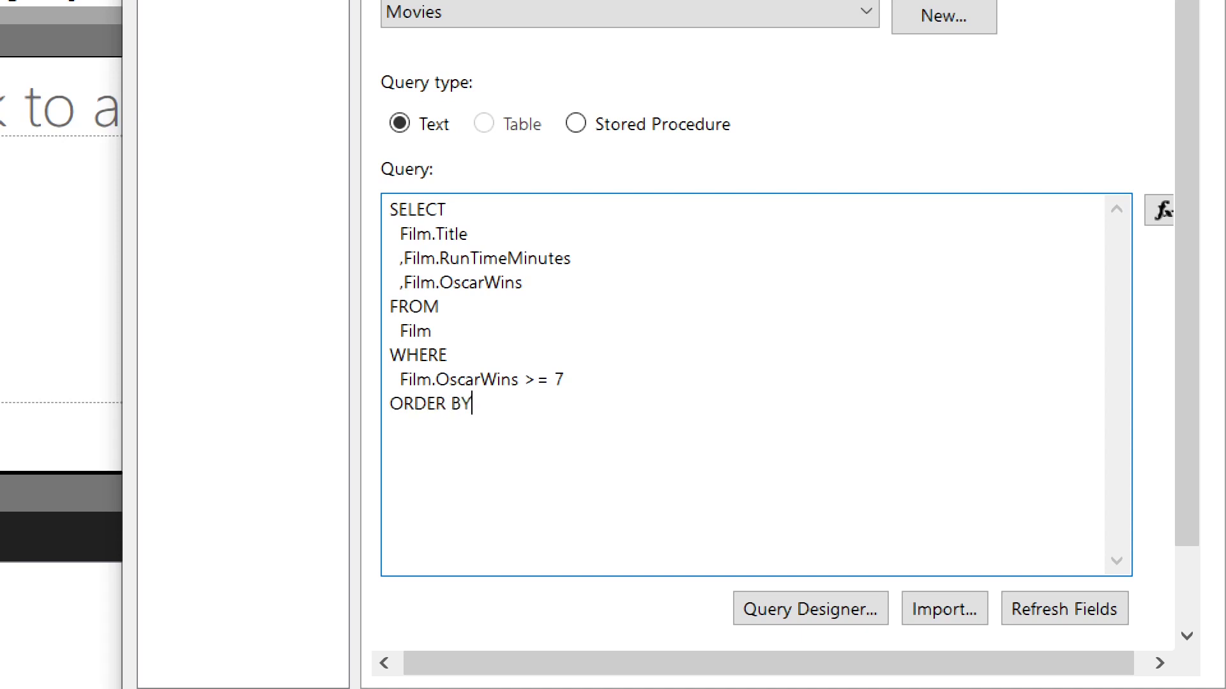
{"action": "key", "text": "ctrl+v"}
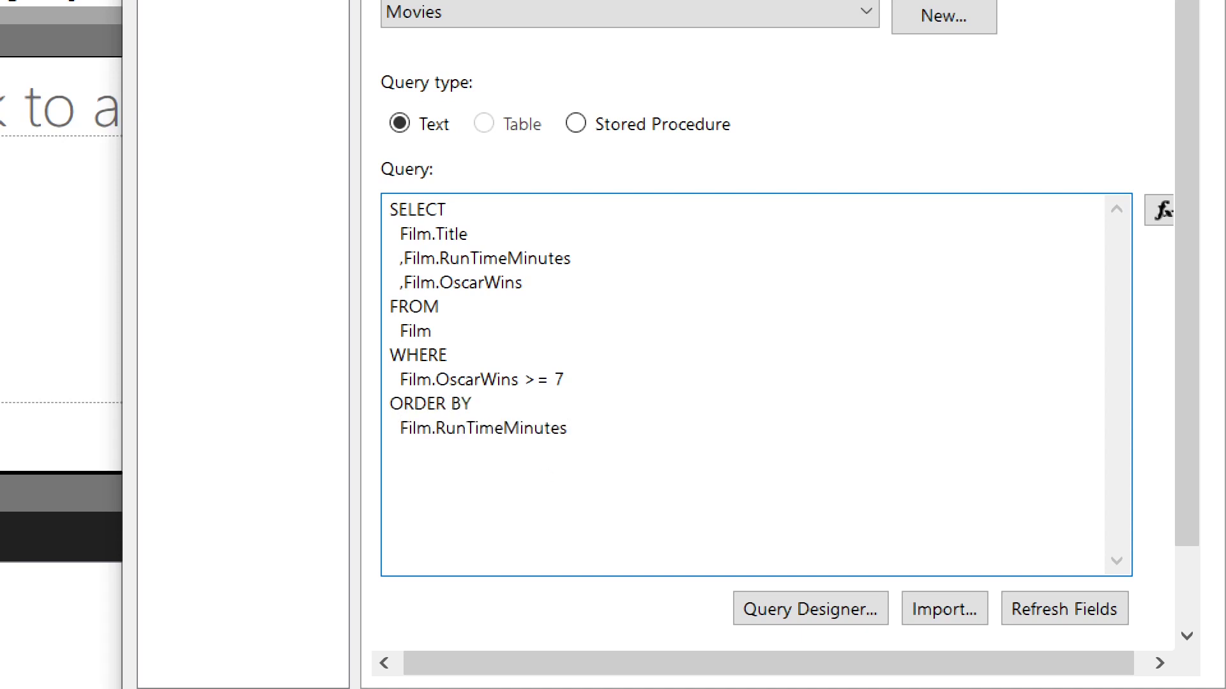
{"action": "type", "text": "DESC"}
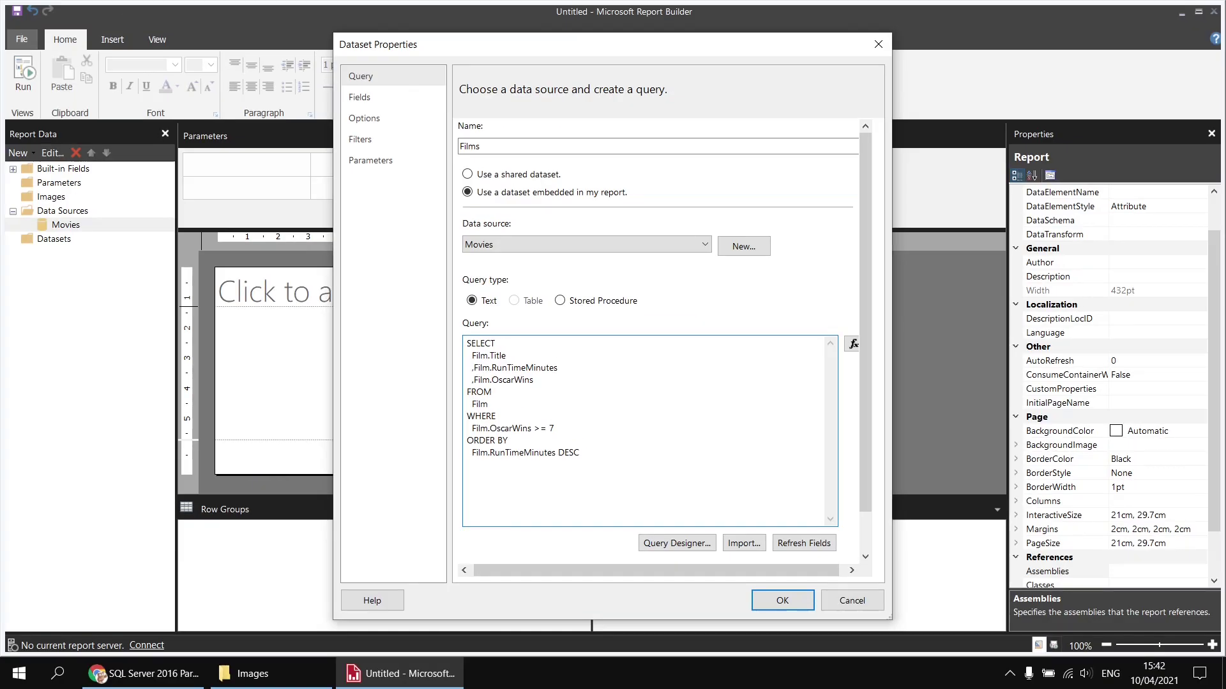
{"action": "left_click", "coordinate": [781, 602]}
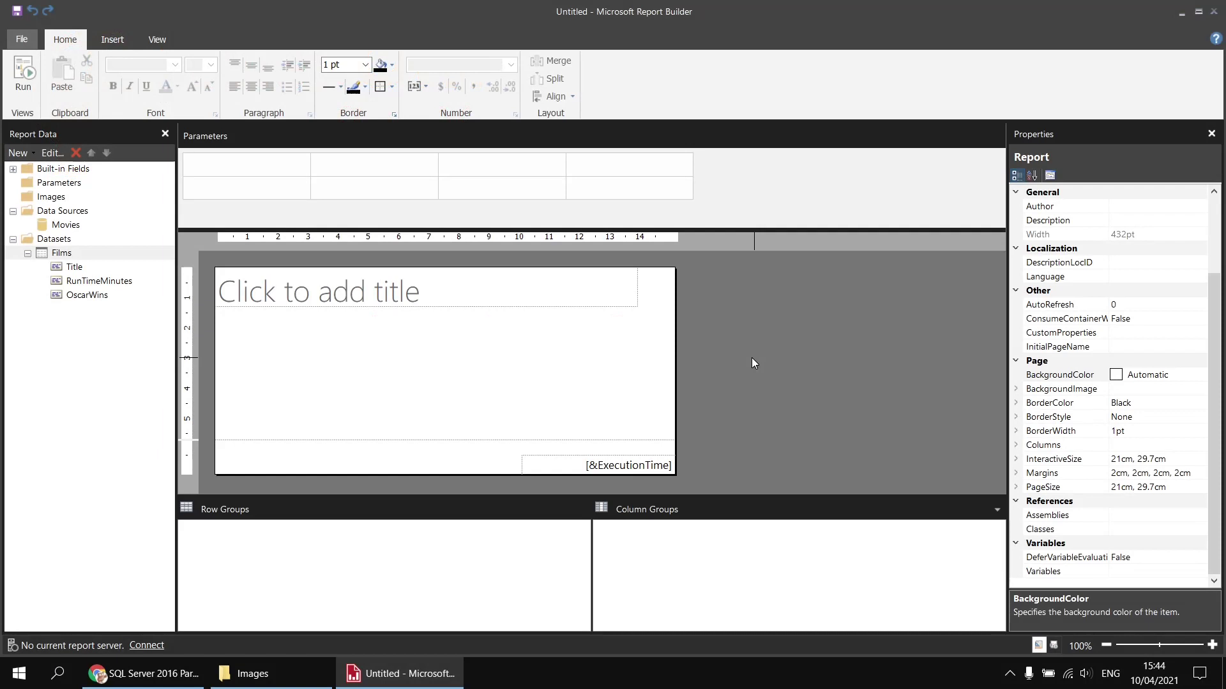
Remove the page footer and delete the report title box.
{"action": "right_click", "coordinate": [274, 453]}
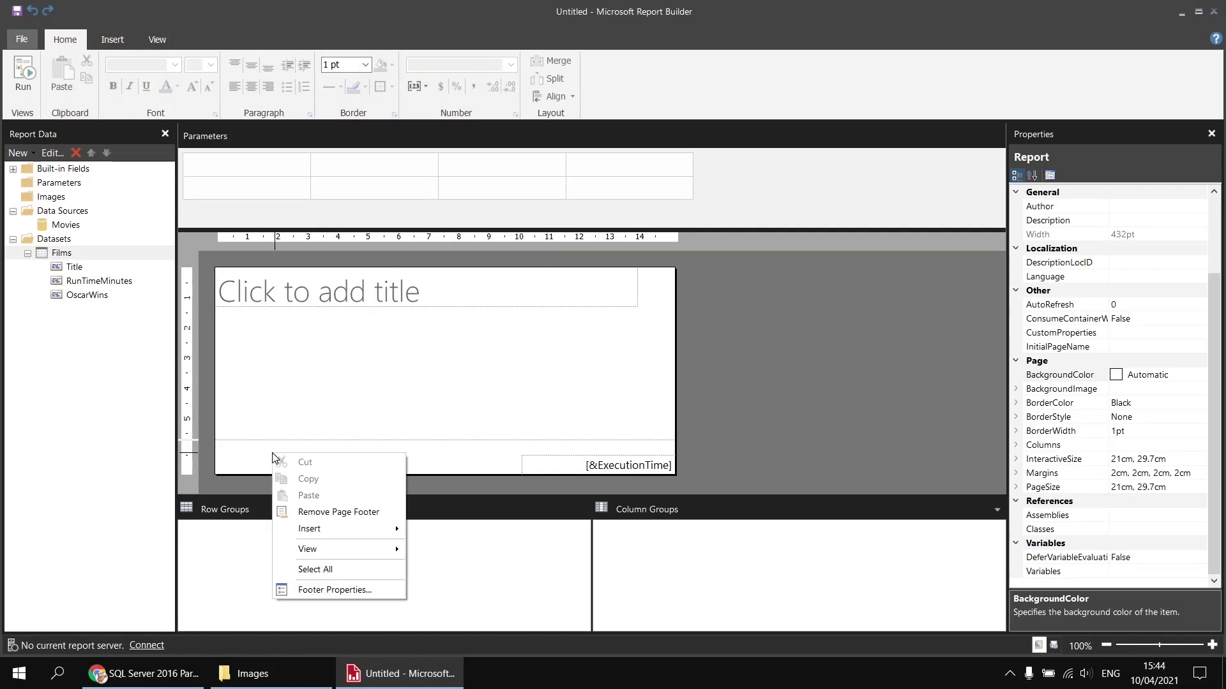
{"action": "left_click", "coordinate": [329, 514]}
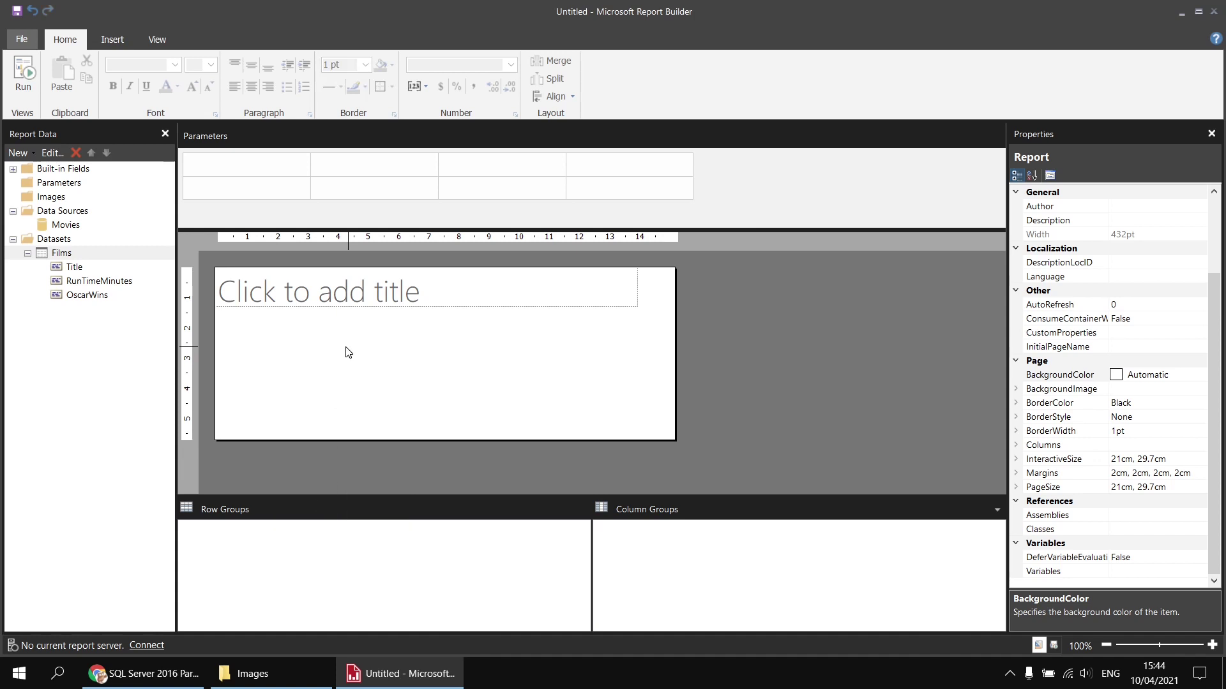
{"action": "left_click_drag", "start_coordinate": [344, 348], "coordinate": [294, 298]}
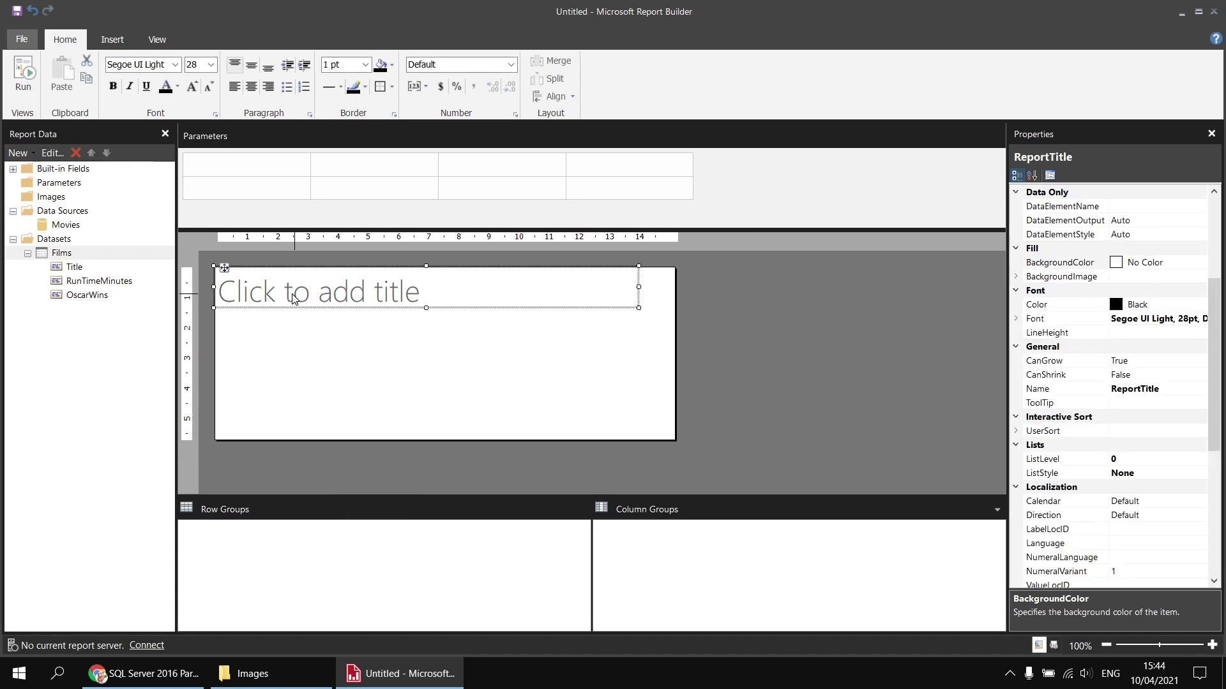
{"action": "key", "text": "Delete"}
Insert a table with Title, OscarWins and RunTimeMinutes columns.
{"action": "right_click", "coordinate": [247, 312]}
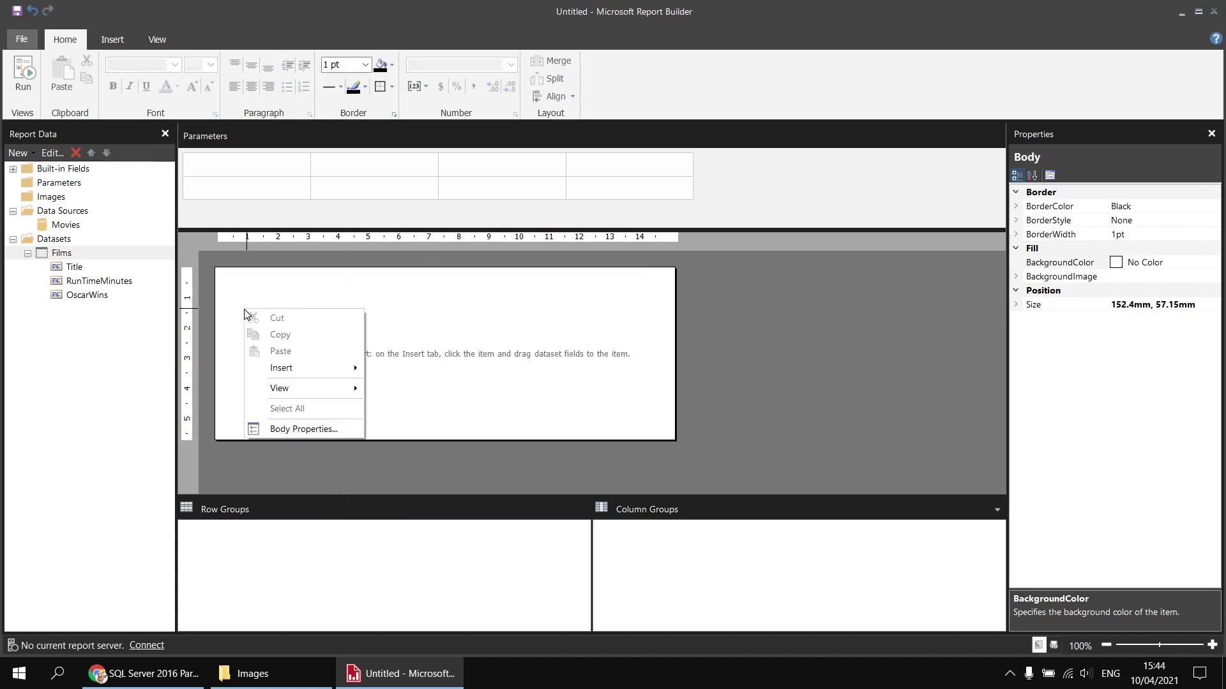
{"action": "mouse_move", "coordinate": [322, 370]}
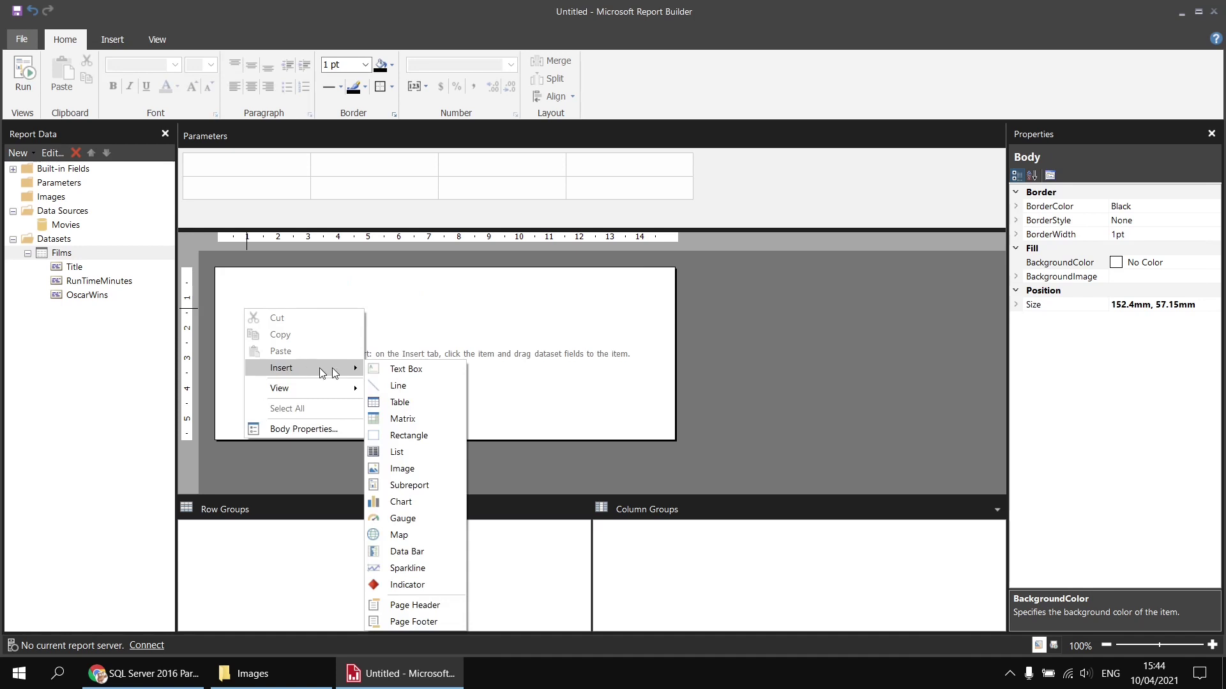
{"action": "left_click", "coordinate": [399, 402]}
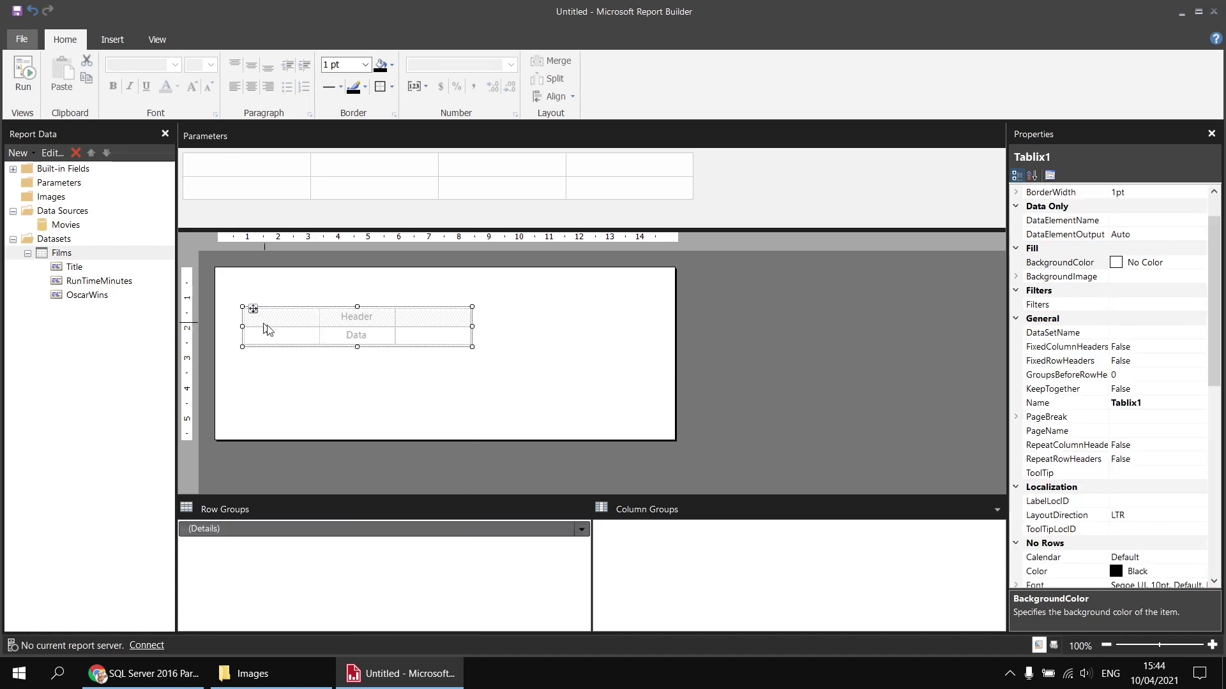
{"action": "left_click", "coordinate": [312, 335]}
{"action": "left_click", "coordinate": [367, 348]}
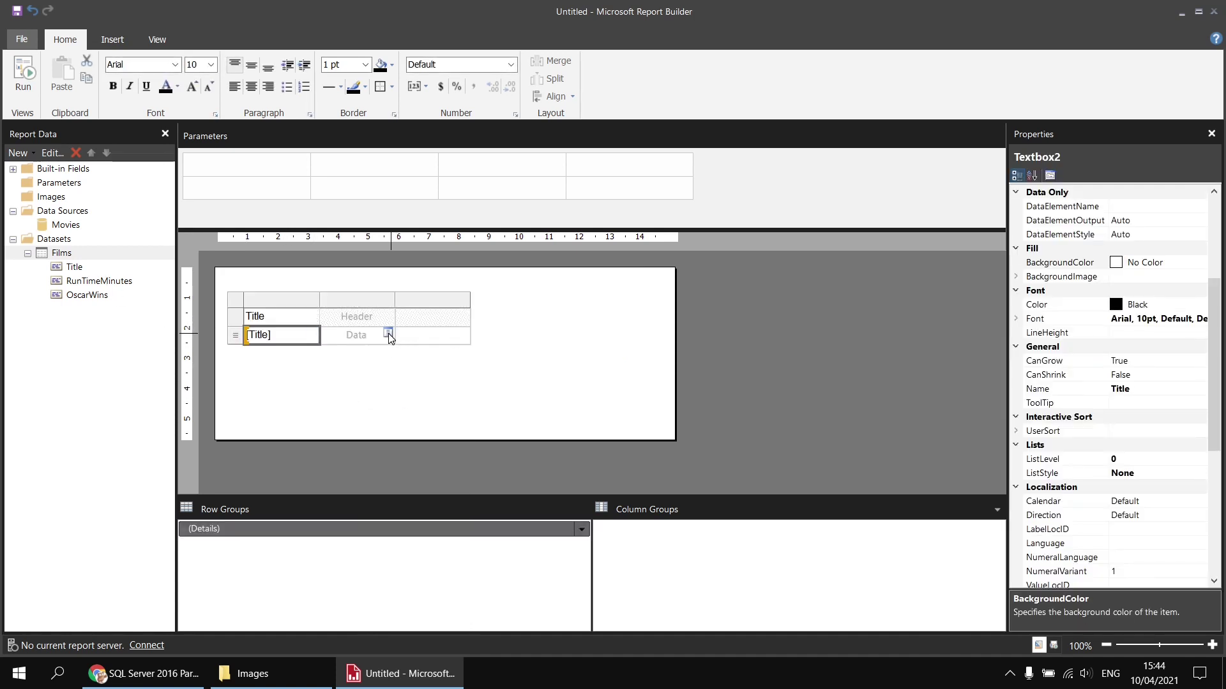
{"action": "left_click", "coordinate": [391, 332]}
{"action": "left_click", "coordinate": [438, 377]}
{"action": "left_click", "coordinate": [461, 335]}
{"action": "left_click", "coordinate": [490, 366]}
Move the table to the top-left, widen the Title column to about 10 cm, and preview.
{"action": "left_click", "coordinate": [253, 309]}
{"action": "left_click_drag", "start_coordinate": [253, 310], "coordinate": [223, 268]}
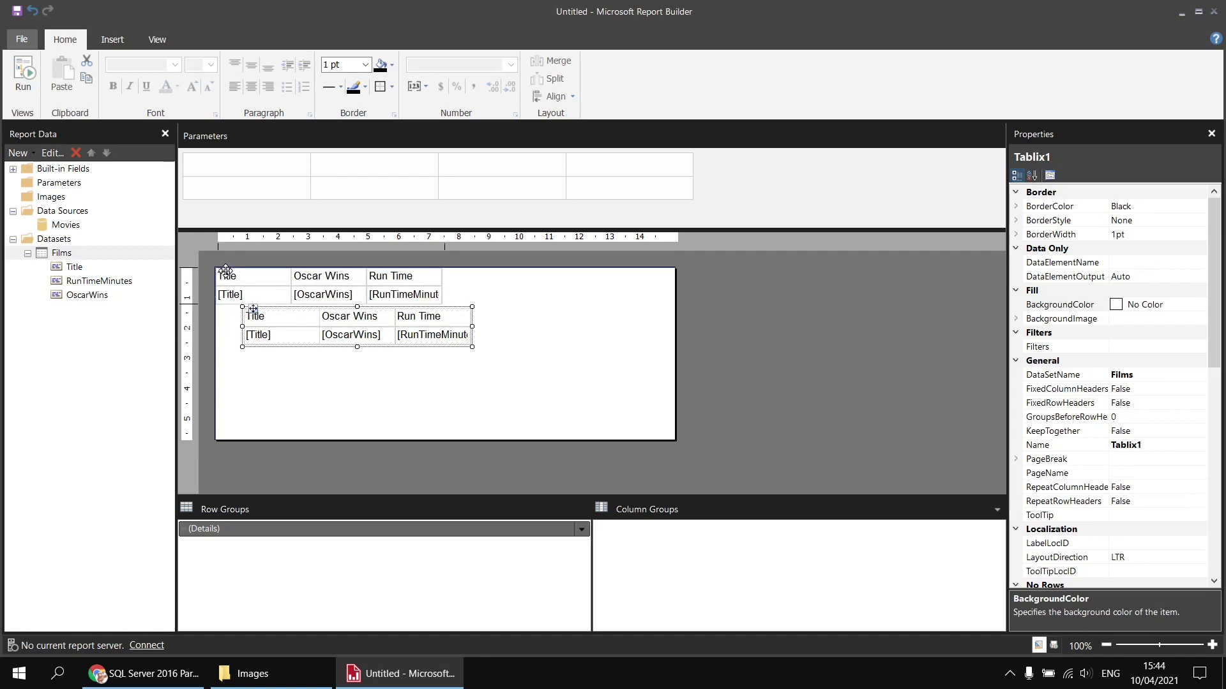
{"action": "left_click", "coordinate": [281, 282]}
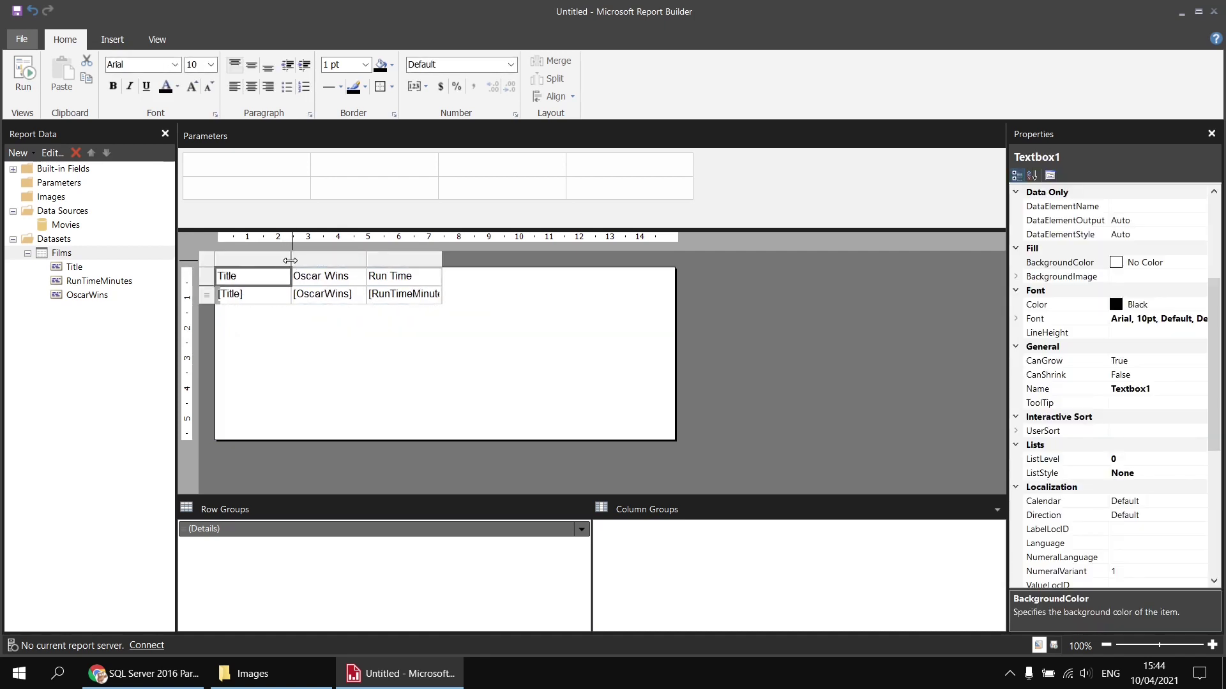
{"action": "left_click", "coordinate": [292, 266]}
{"action": "left_click", "coordinate": [283, 276]}
{"action": "left_click_drag", "start_coordinate": [290, 275], "coordinate": [527, 263]}
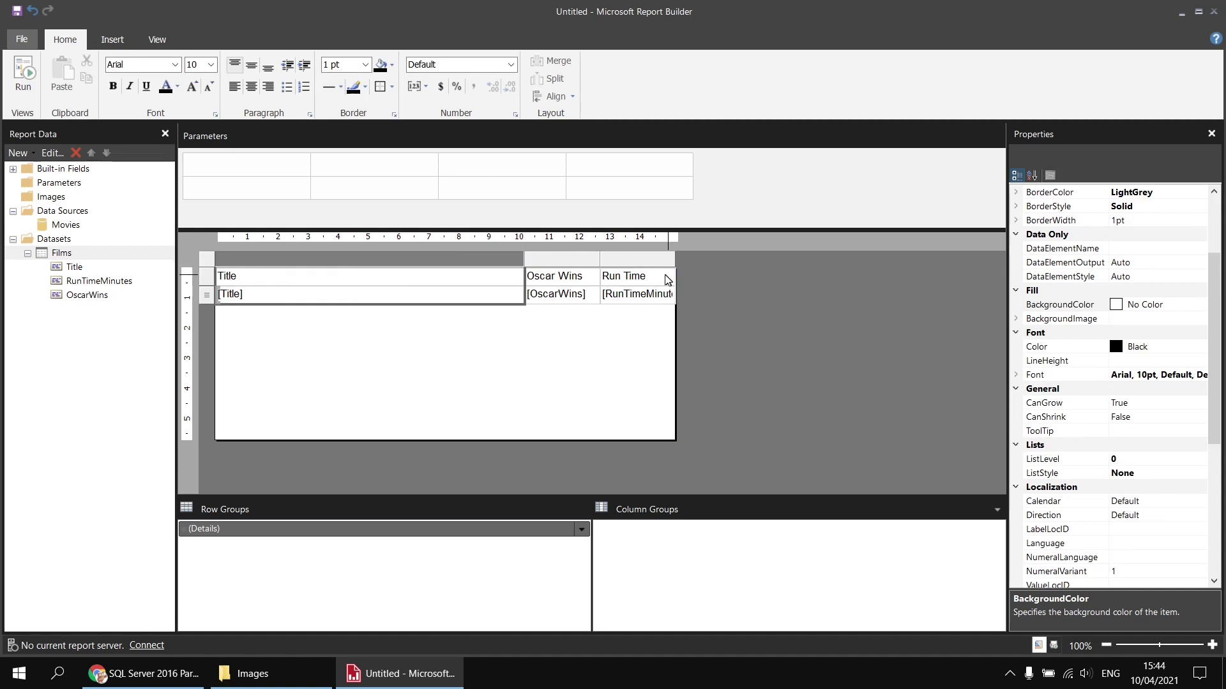
{"action": "left_click_drag", "start_coordinate": [664, 279], "coordinate": [465, 288]}
{"action": "left_click", "coordinate": [448, 295]}
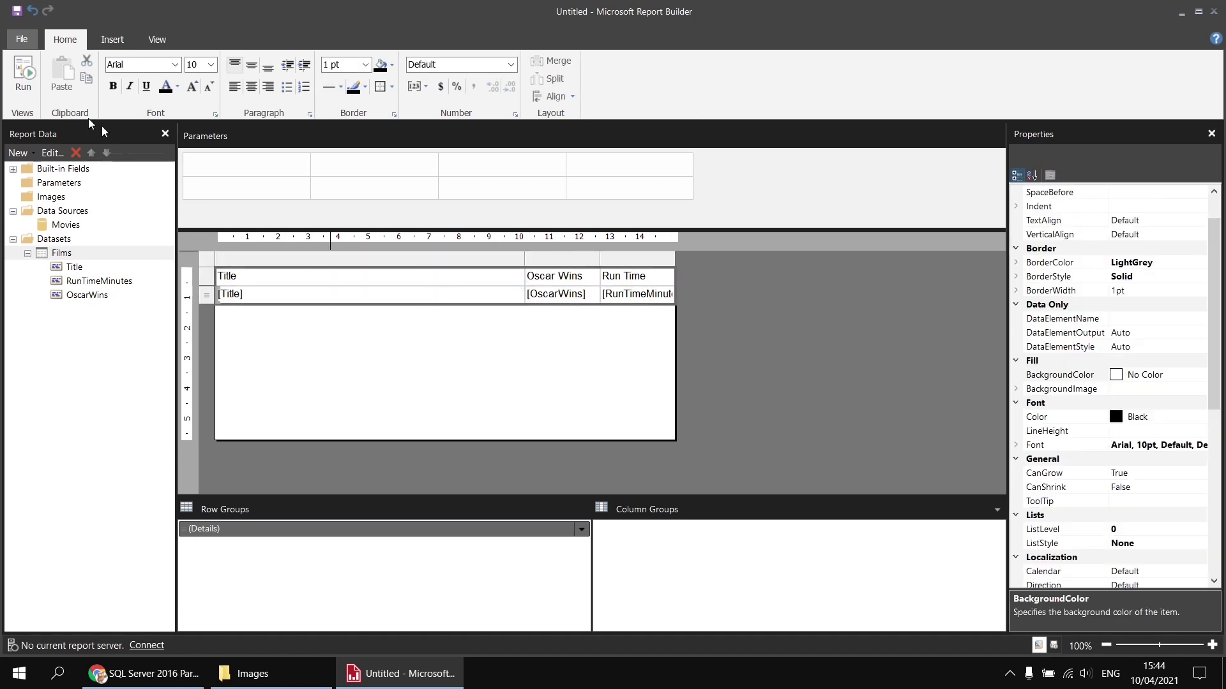
{"action": "left_click", "coordinate": [25, 77]}
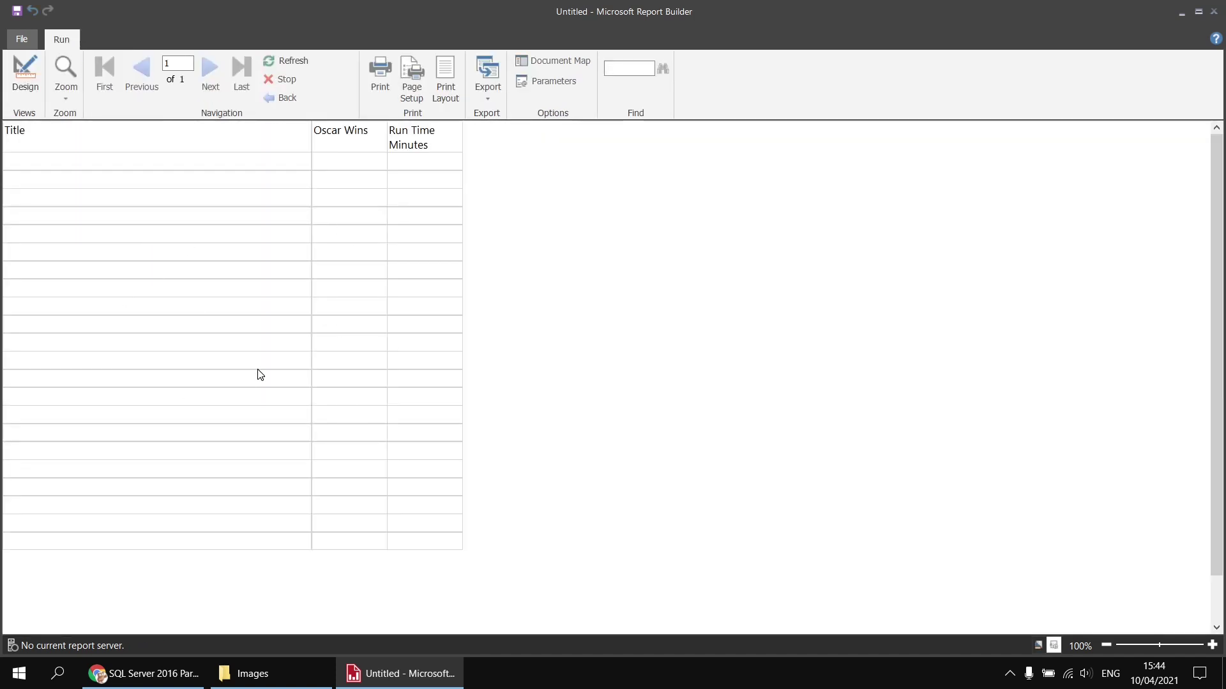
Try Arial Rounded MT Bold on the table, revert to Arial, and preview the report.
{"action": "left_click", "coordinate": [21, 70]}
{"action": "left_click", "coordinate": [516, 283]}
{"action": "left_click", "coordinate": [646, 282]}
{"action": "left_click", "coordinate": [175, 64]}
{"action": "left_click", "coordinate": [137, 113]}
{"action": "left_click", "coordinate": [174, 65]}
{"action": "scroll", "coordinate": [134, 191], "scroll_direction": "up", "scroll_amount": 3}
{"action": "left_click", "coordinate": [128, 80]}
{"action": "left_click", "coordinate": [23, 71]}
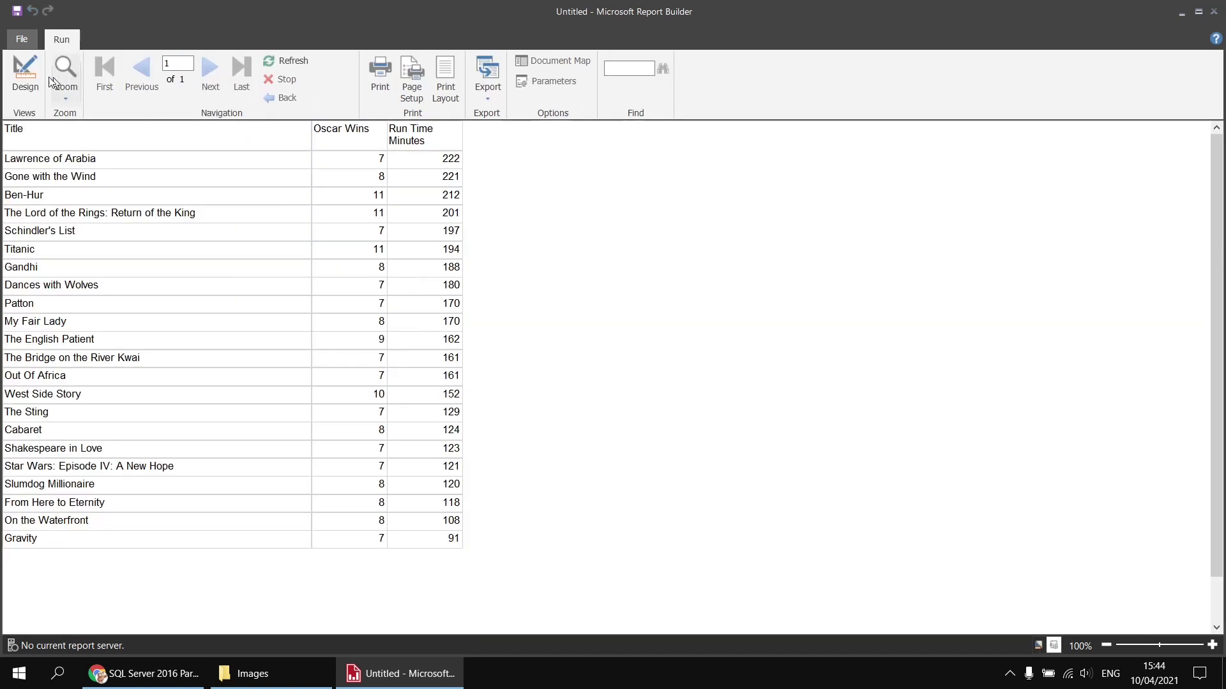
Make the table header row bold with a LightSteelBlue fill.
{"action": "left_click", "coordinate": [41, 77]}
{"action": "left_click", "coordinate": [350, 281]}
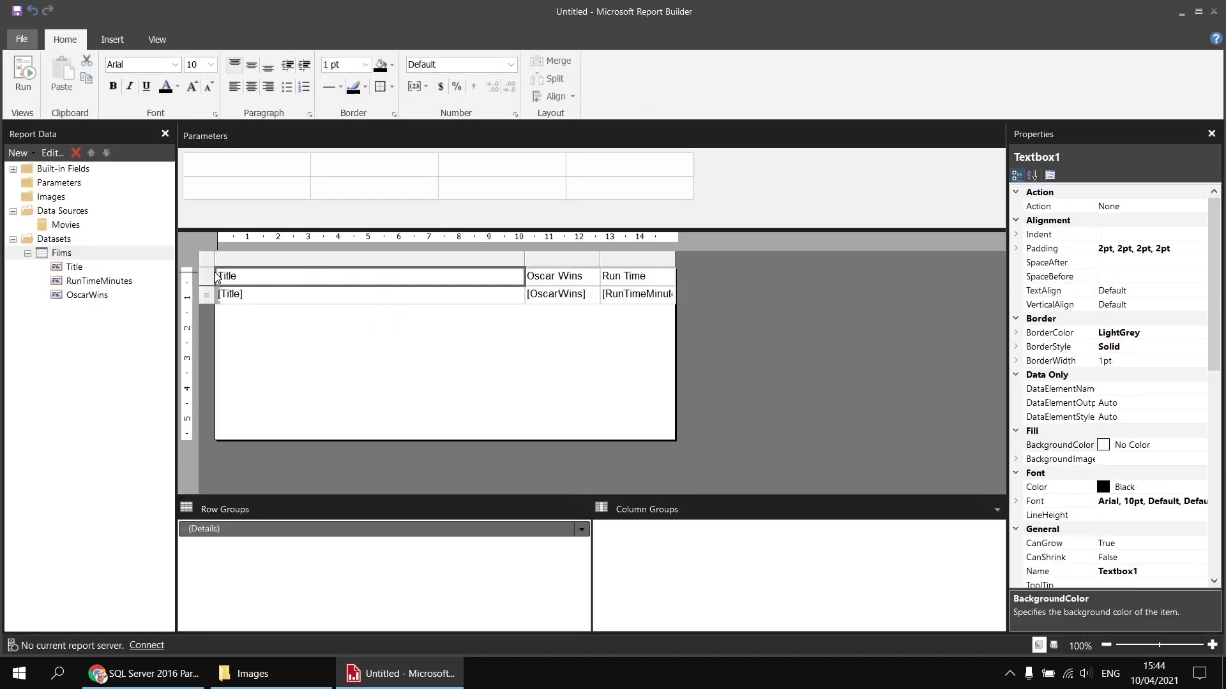
{"action": "left_click", "coordinate": [392, 67]}
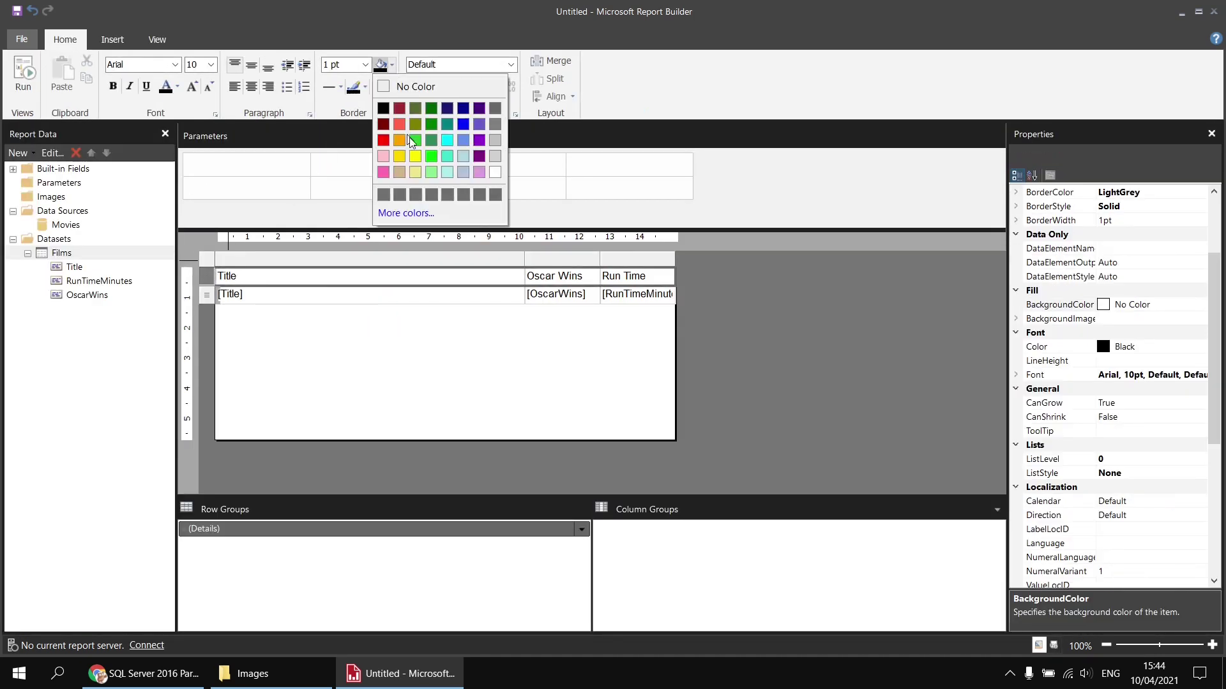
{"action": "left_click", "coordinate": [463, 172]}
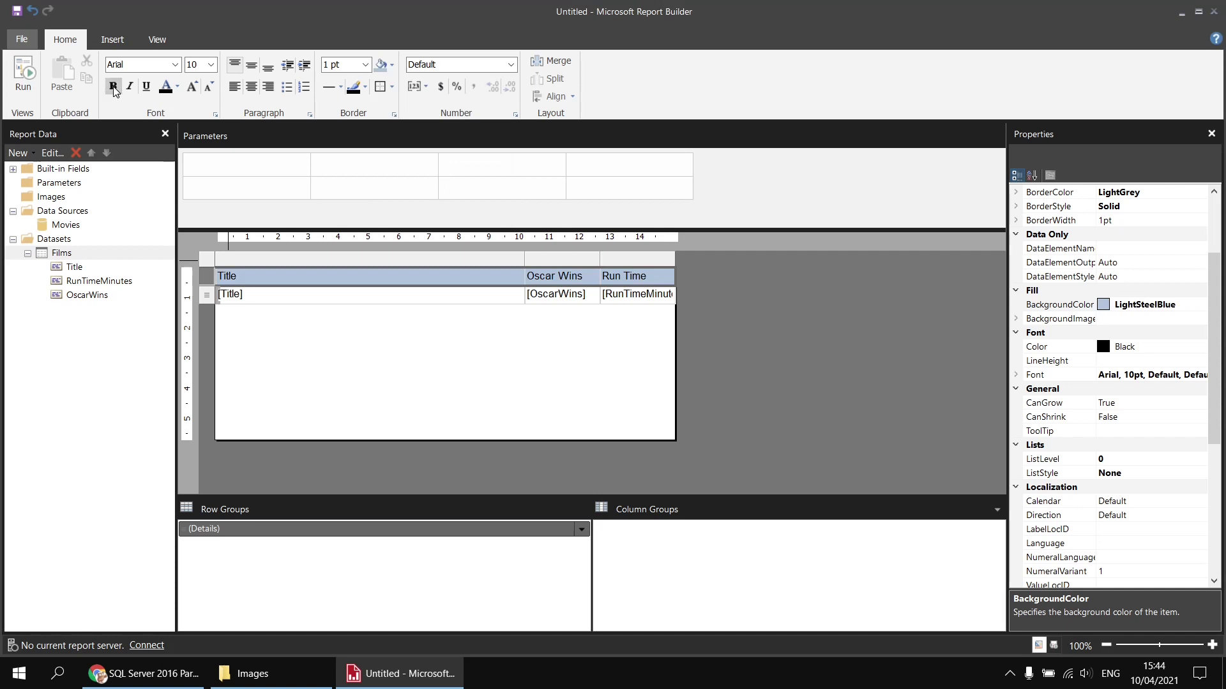
{"action": "left_click", "coordinate": [113, 85]}
Shorten the third heading to "Run Time", shrink the body below the table, and preview.
{"action": "left_click", "coordinate": [657, 284]}
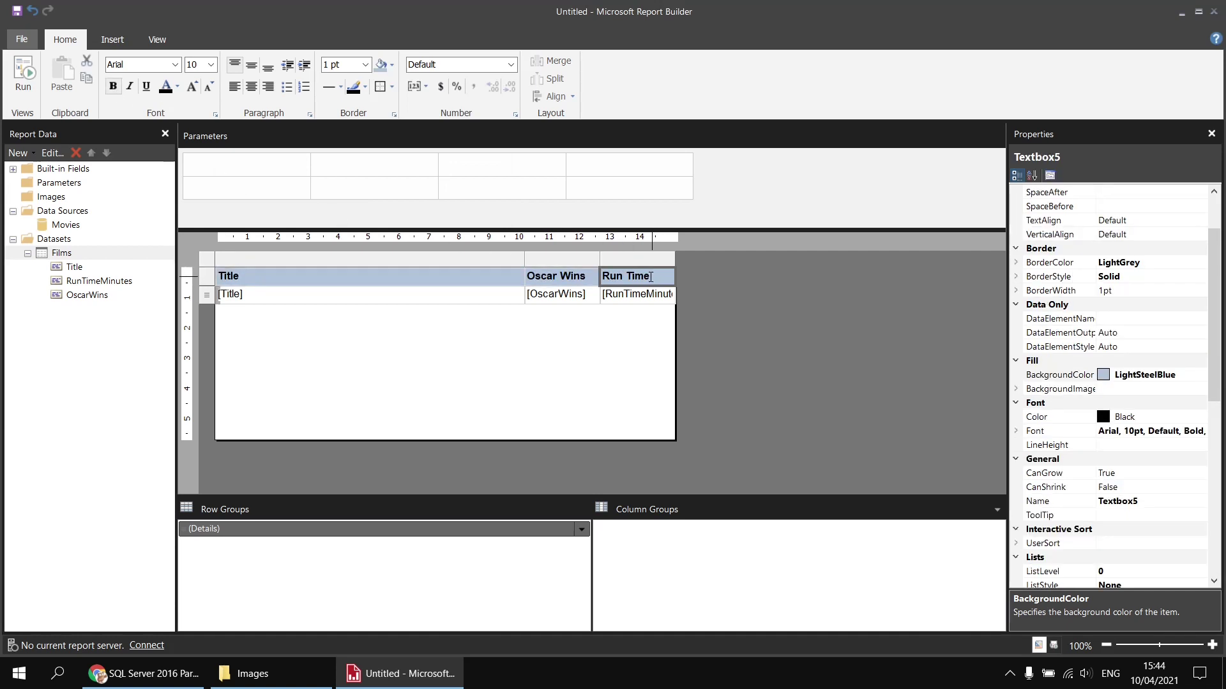
{"action": "left_click", "coordinate": [650, 276]}
{"action": "key", "text": "Delete"}
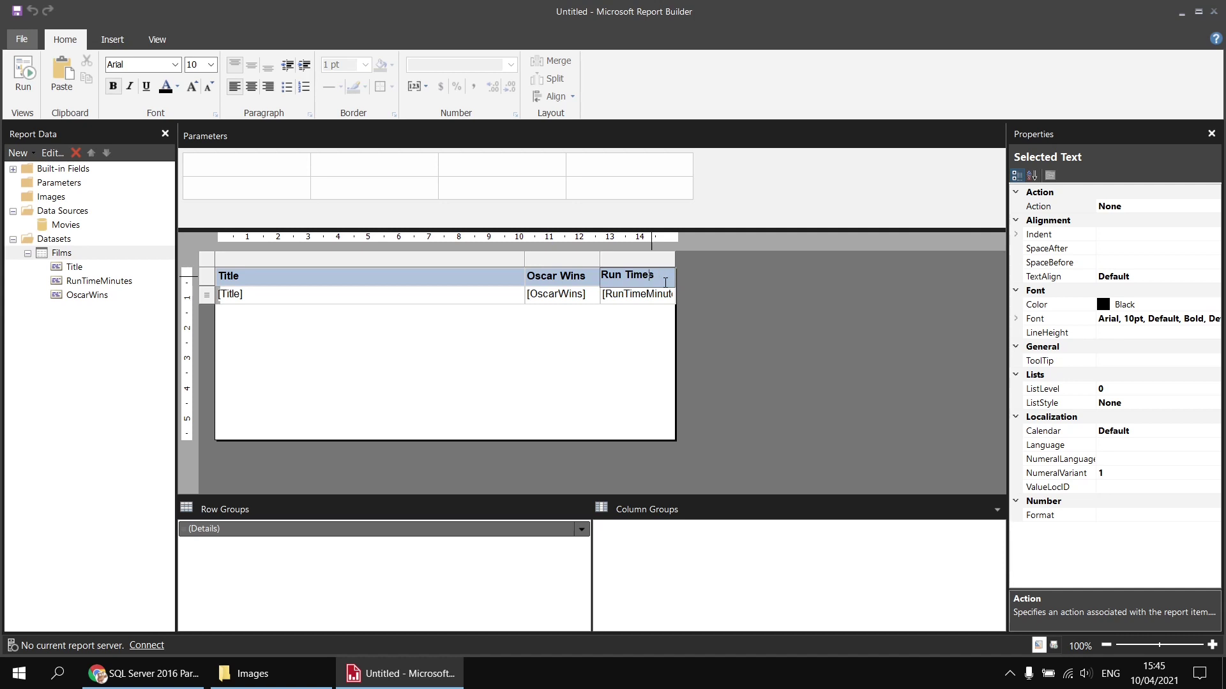
{"action": "left_click", "coordinate": [389, 295]}
{"action": "left_click_drag", "start_coordinate": [455, 440], "coordinate": [455, 308]}
{"action": "left_click", "coordinate": [23, 71]}
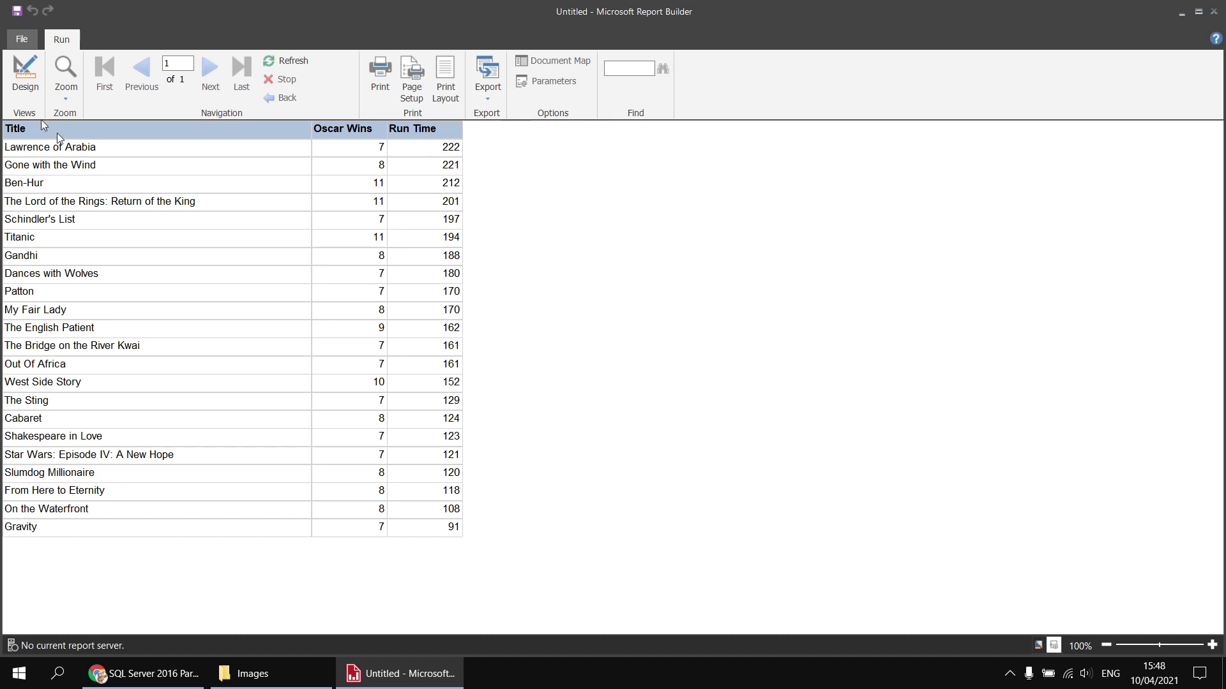
Add a new table column to the right of Run Time.
{"action": "left_click", "coordinate": [25, 76]}
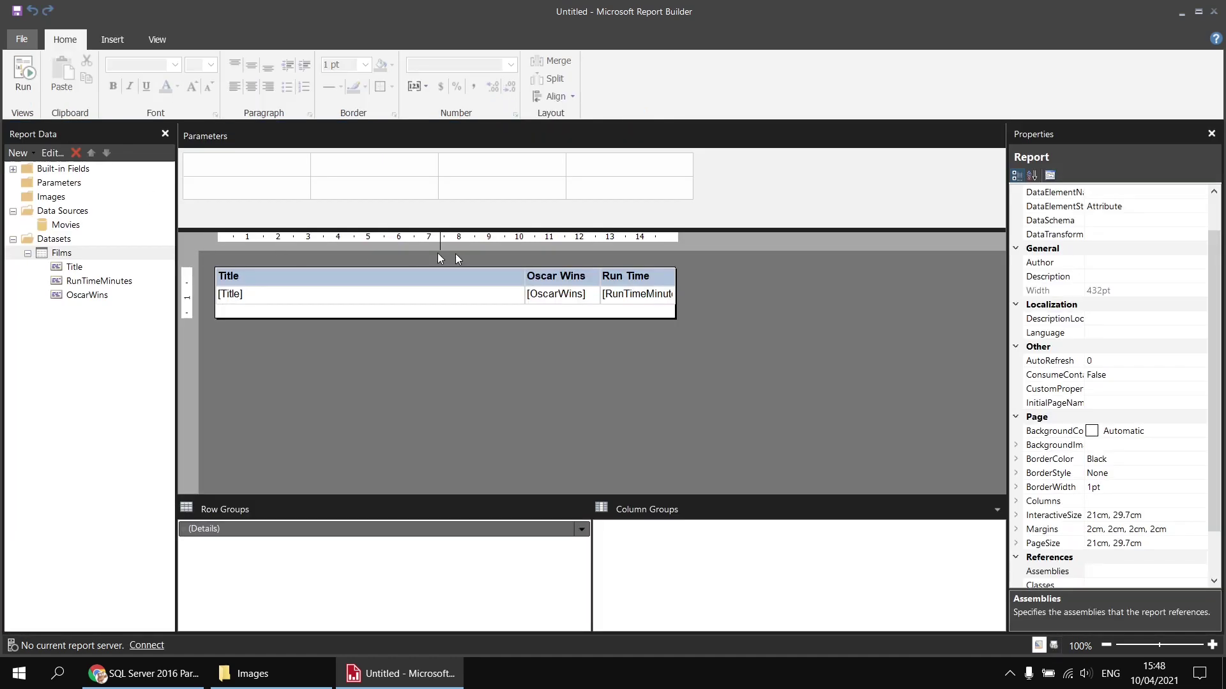
{"action": "right_click", "coordinate": [635, 285]}
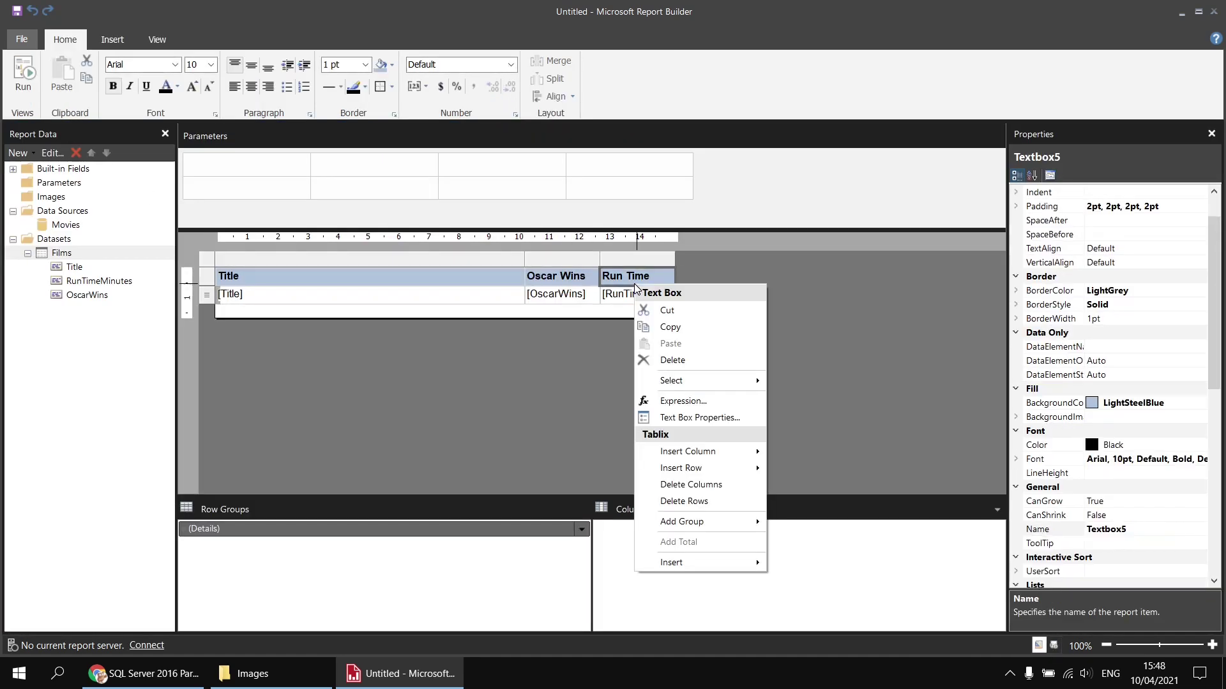
{"action": "mouse_move", "coordinate": [695, 453]}
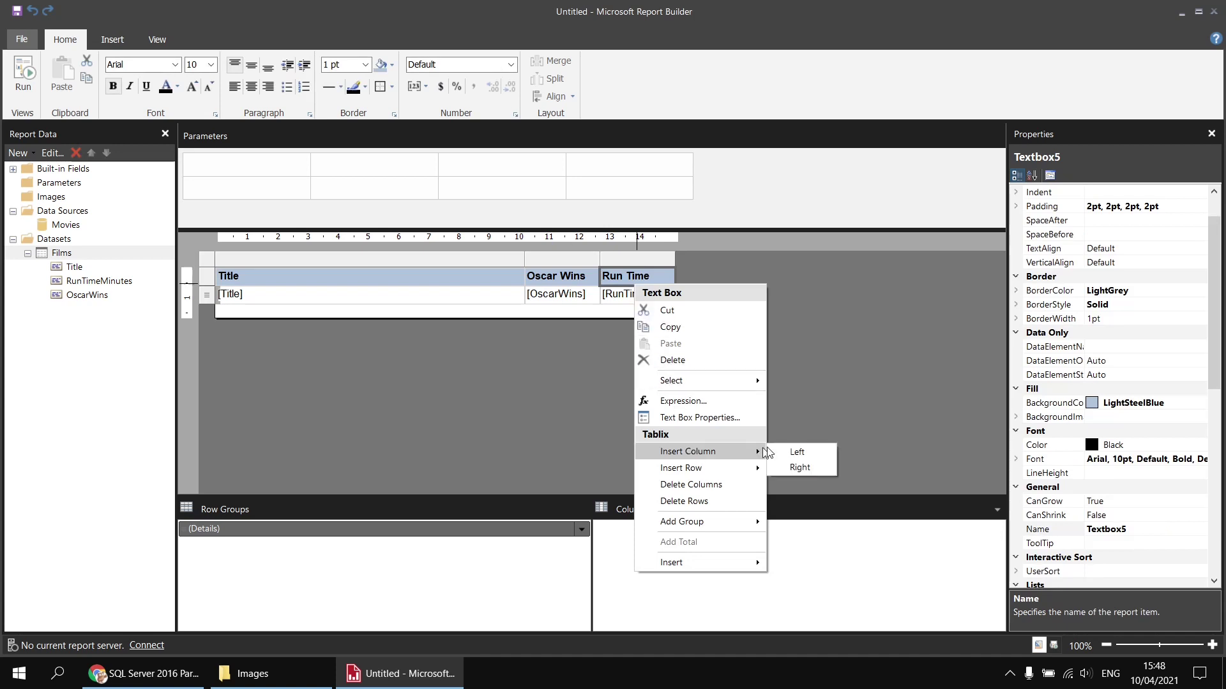
{"action": "left_click", "coordinate": [798, 468]}
Insert a 5 Arrows (Gray) directional indicator into the new empty cell.
{"action": "mouse_move", "coordinate": [706, 301]}
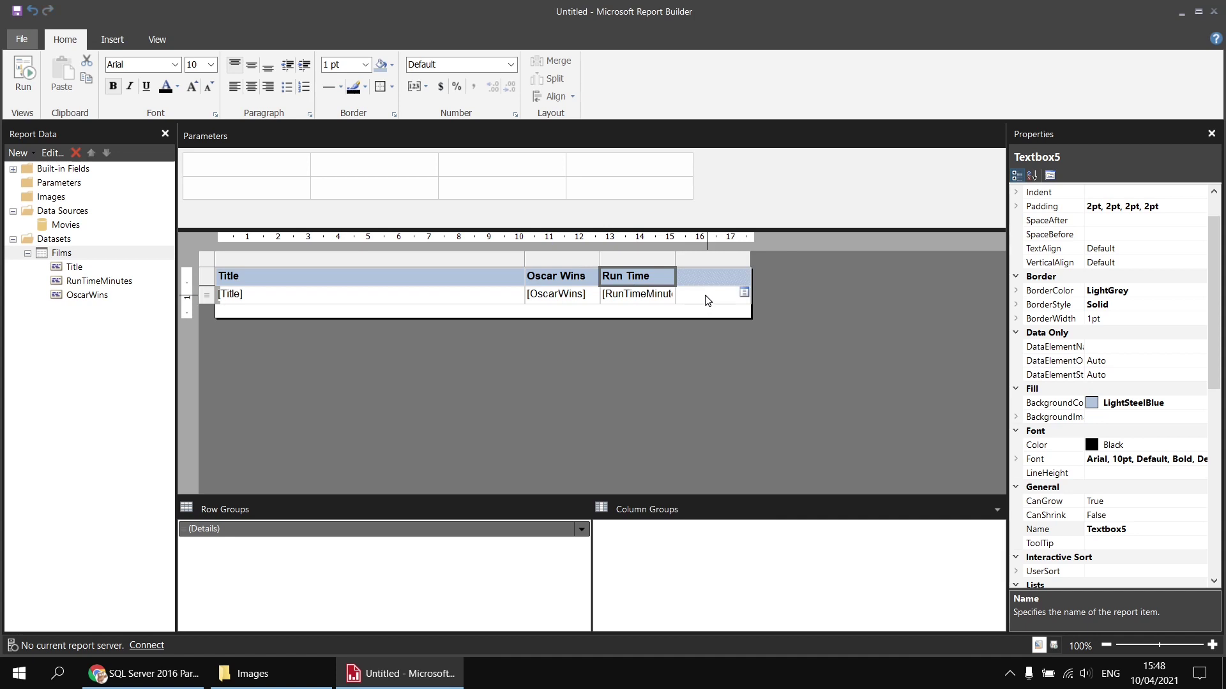
{"action": "right_click", "coordinate": [705, 300]}
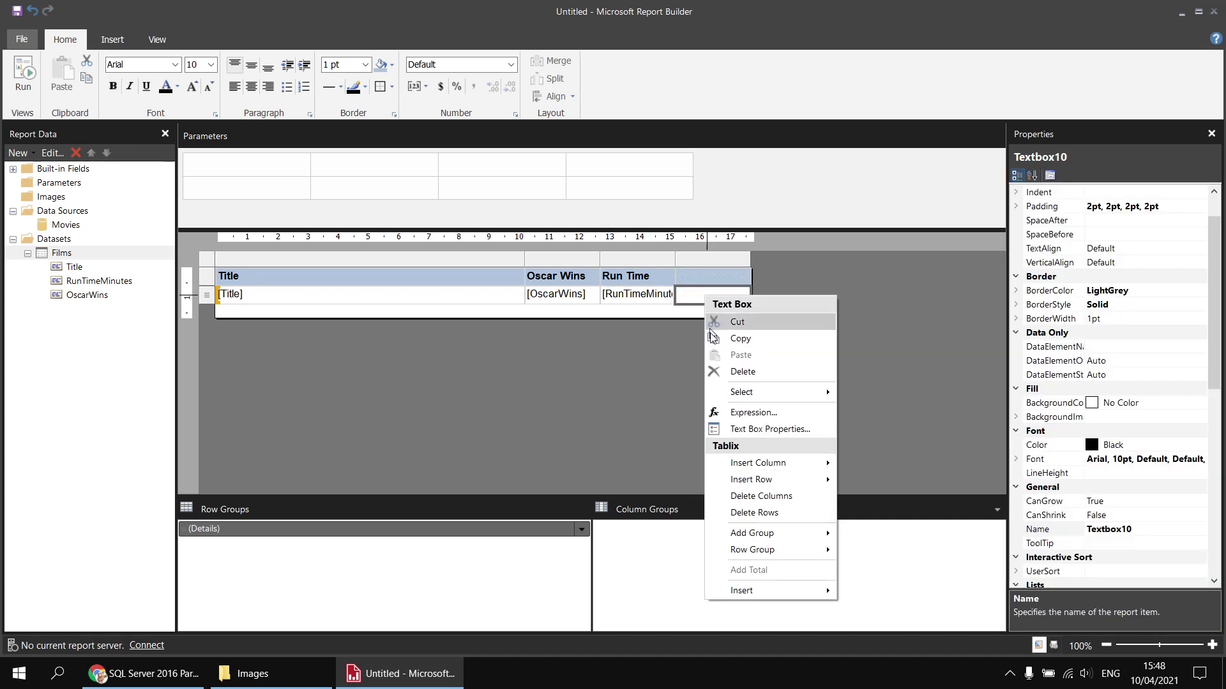
{"action": "mouse_move", "coordinate": [773, 593]}
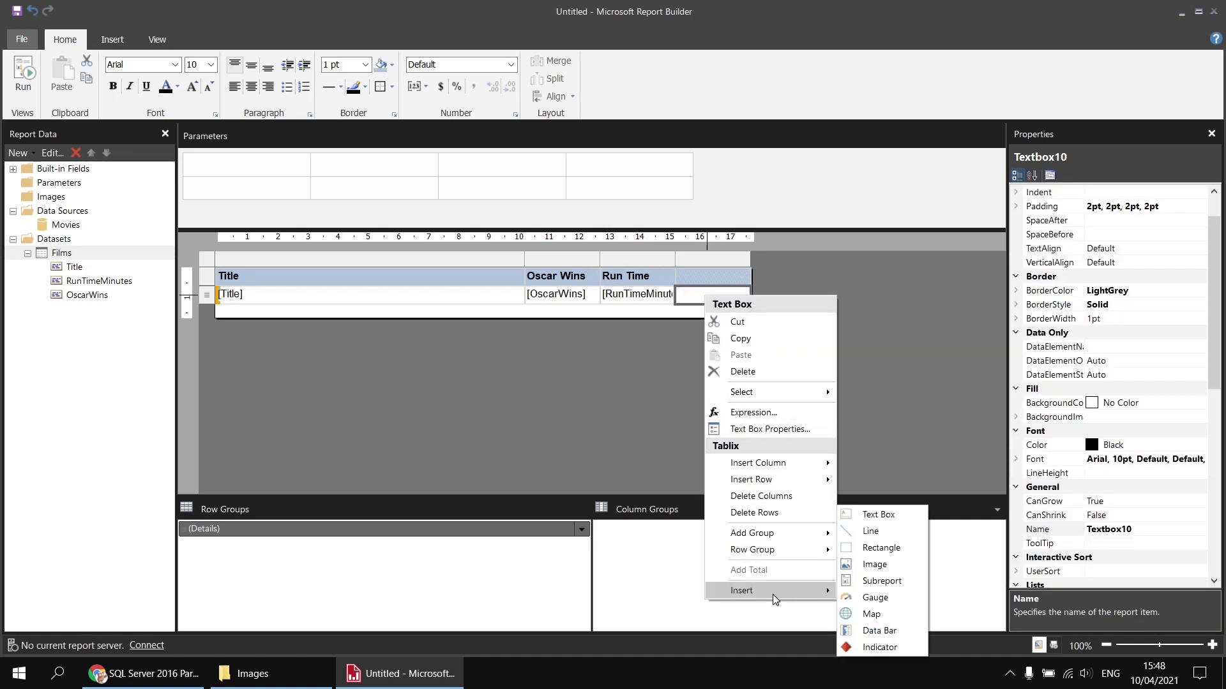
{"action": "left_click", "coordinate": [878, 648]}
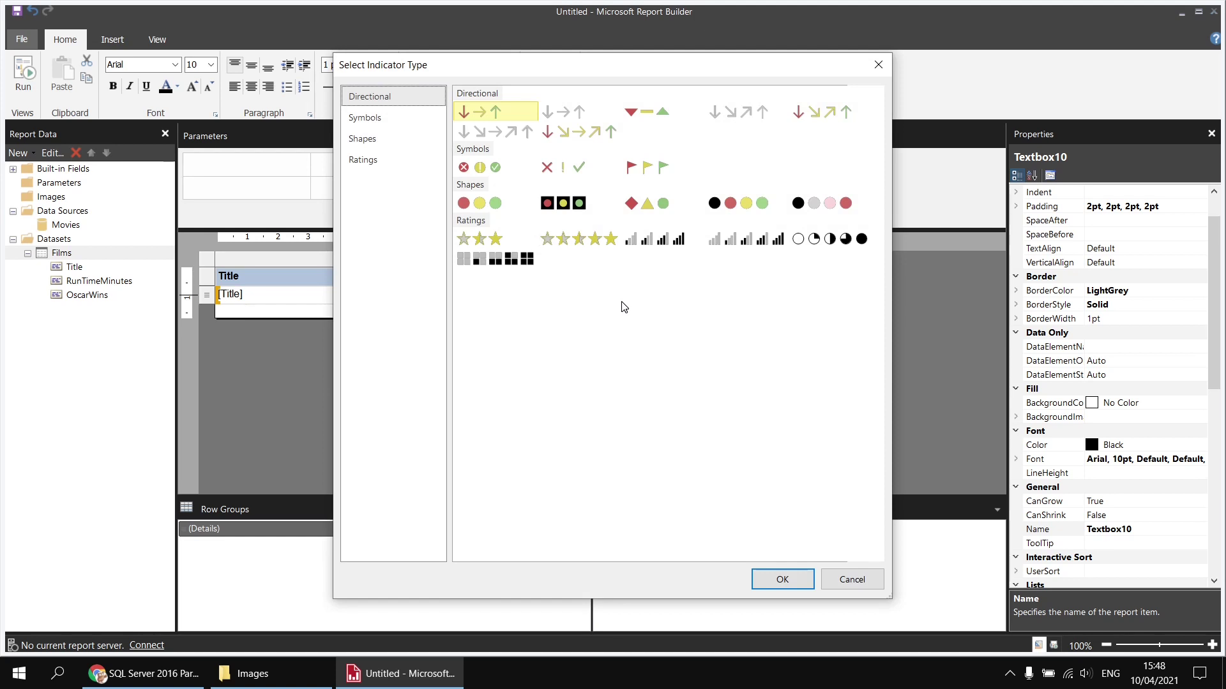
{"action": "left_click", "coordinate": [482, 134]}
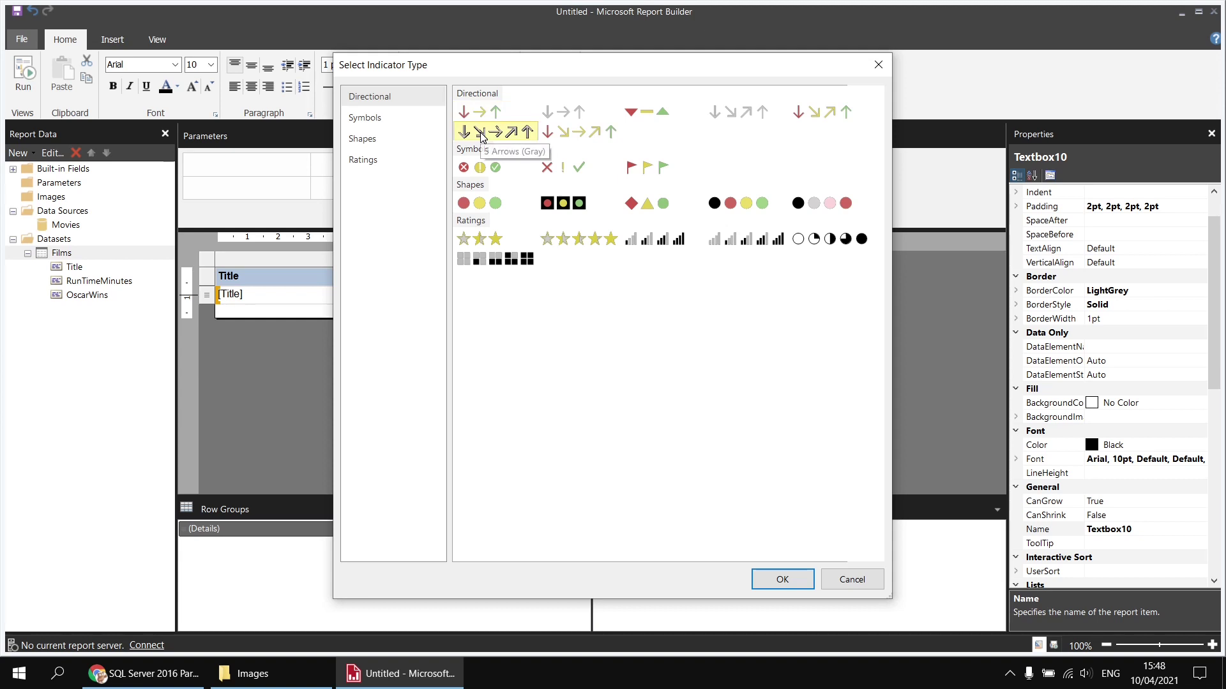
{"action": "left_click", "coordinate": [780, 580]}
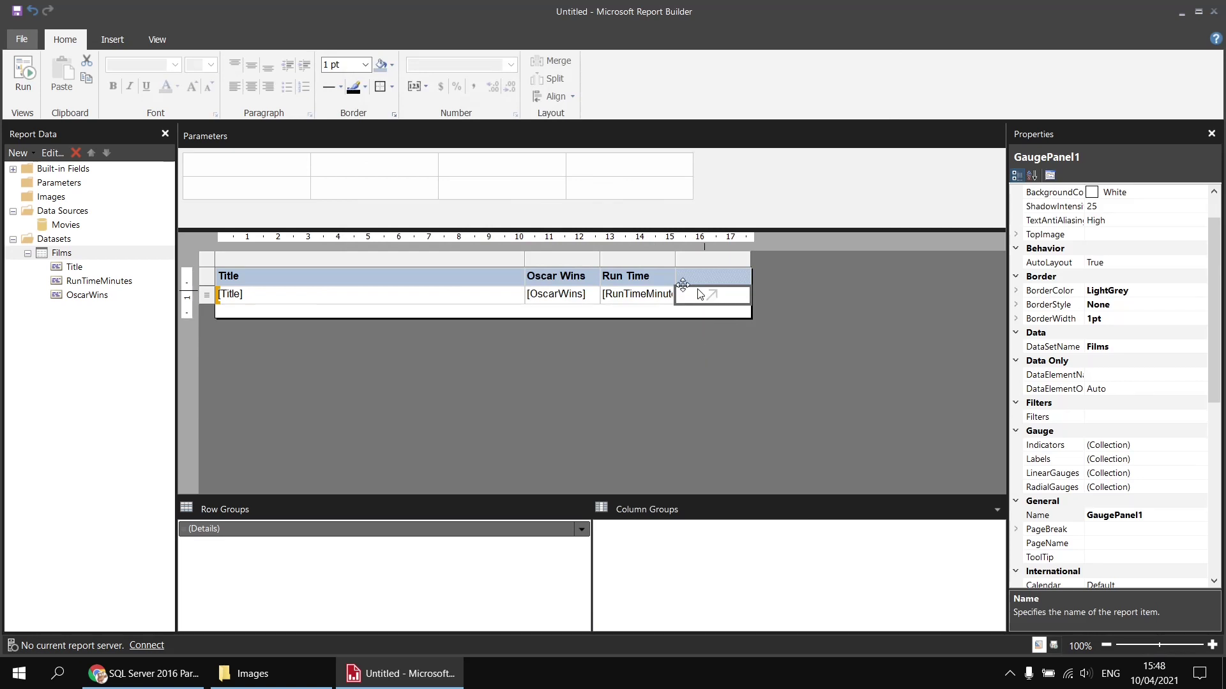
Set the arrow indicator's value to the RunTimeMinutes field, giving [Sum(RunTimeMinutes)].
{"action": "left_click", "coordinate": [23, 75]}
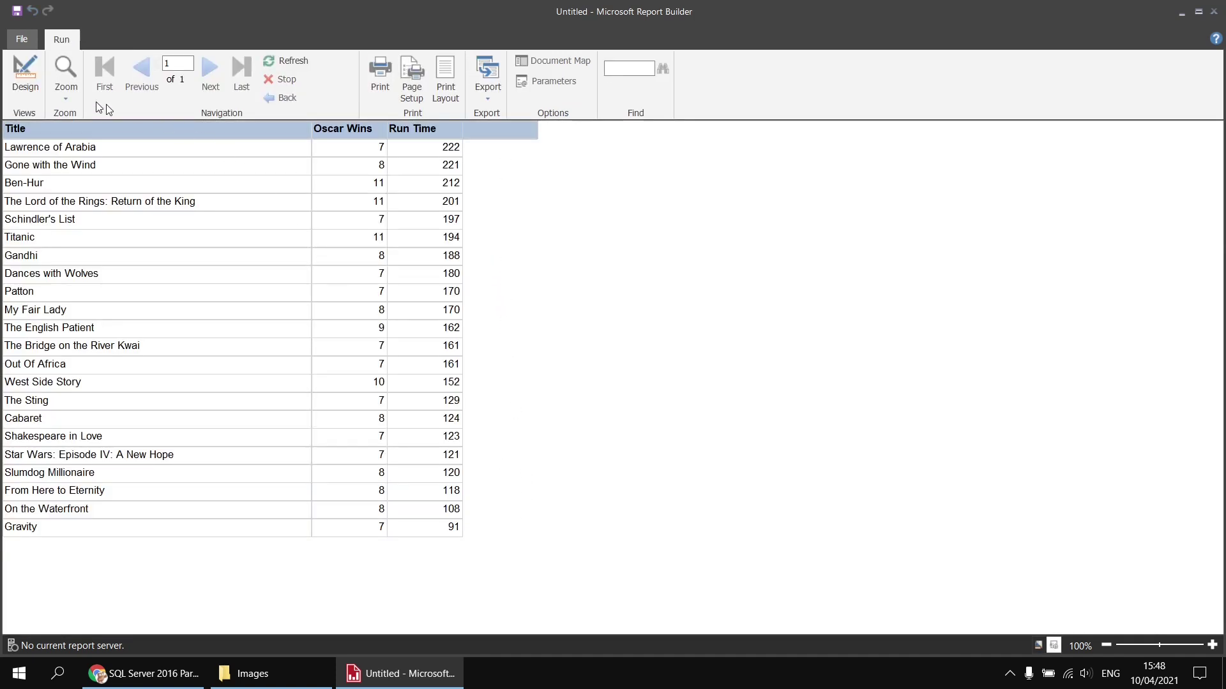
{"action": "left_click", "coordinate": [27, 77]}
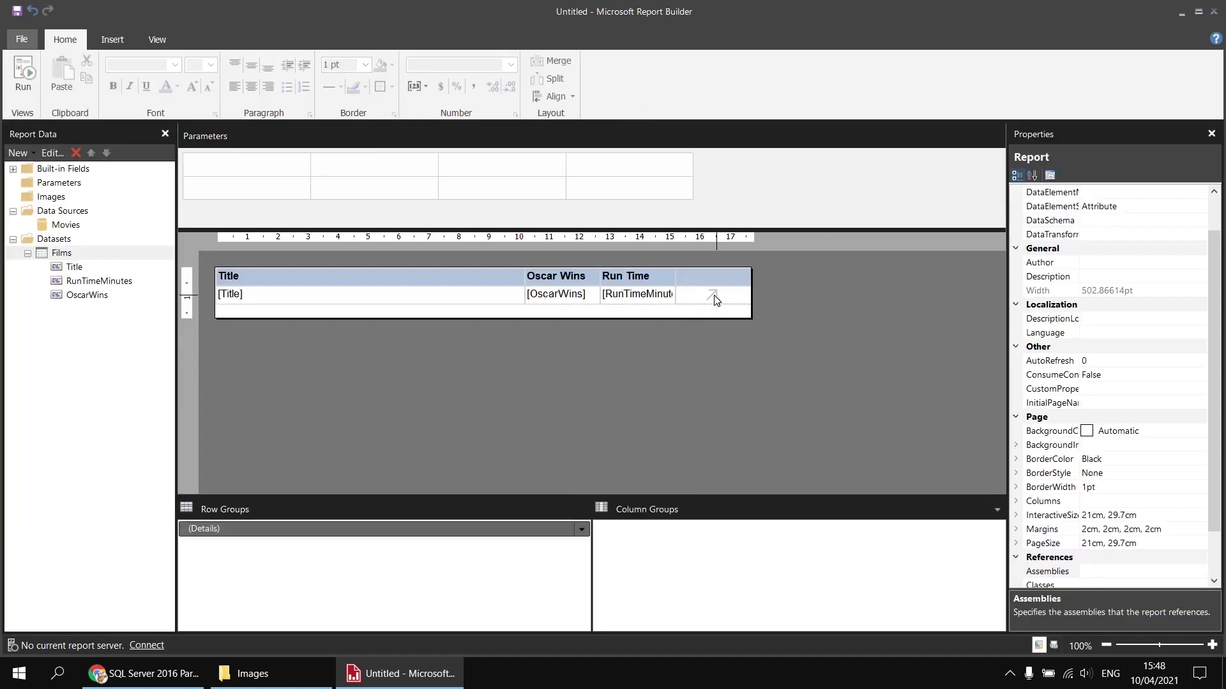
{"action": "left_click", "coordinate": [715, 300]}
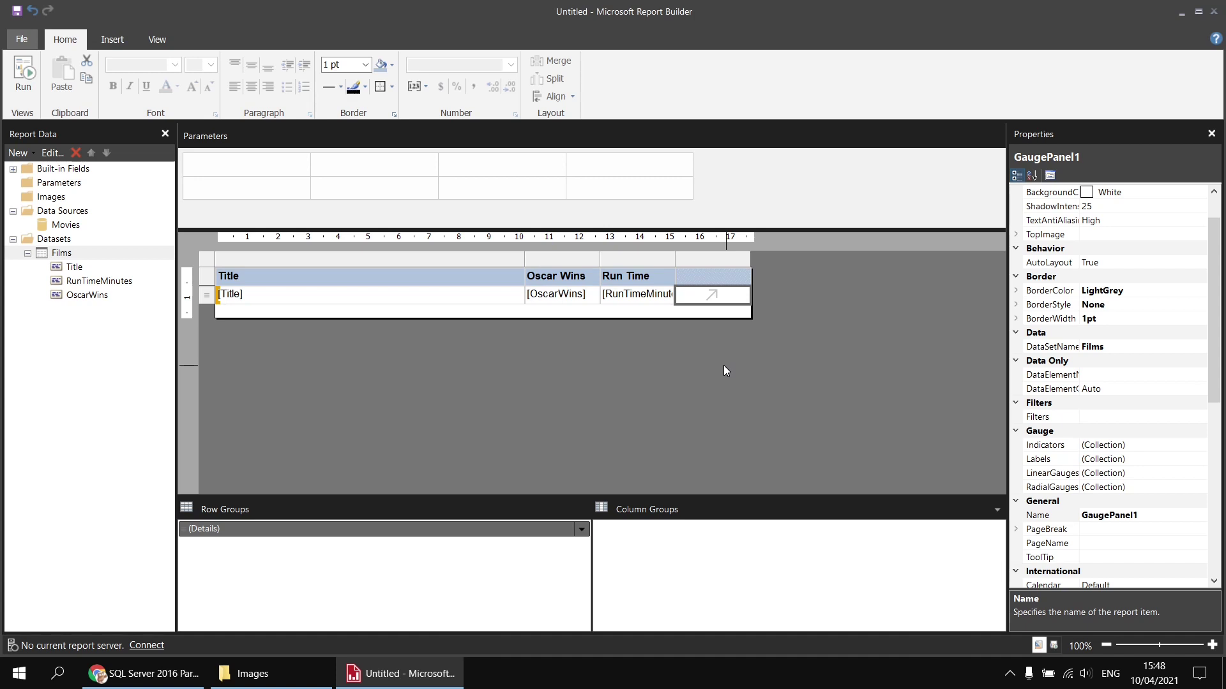
{"action": "left_click", "coordinate": [713, 298]}
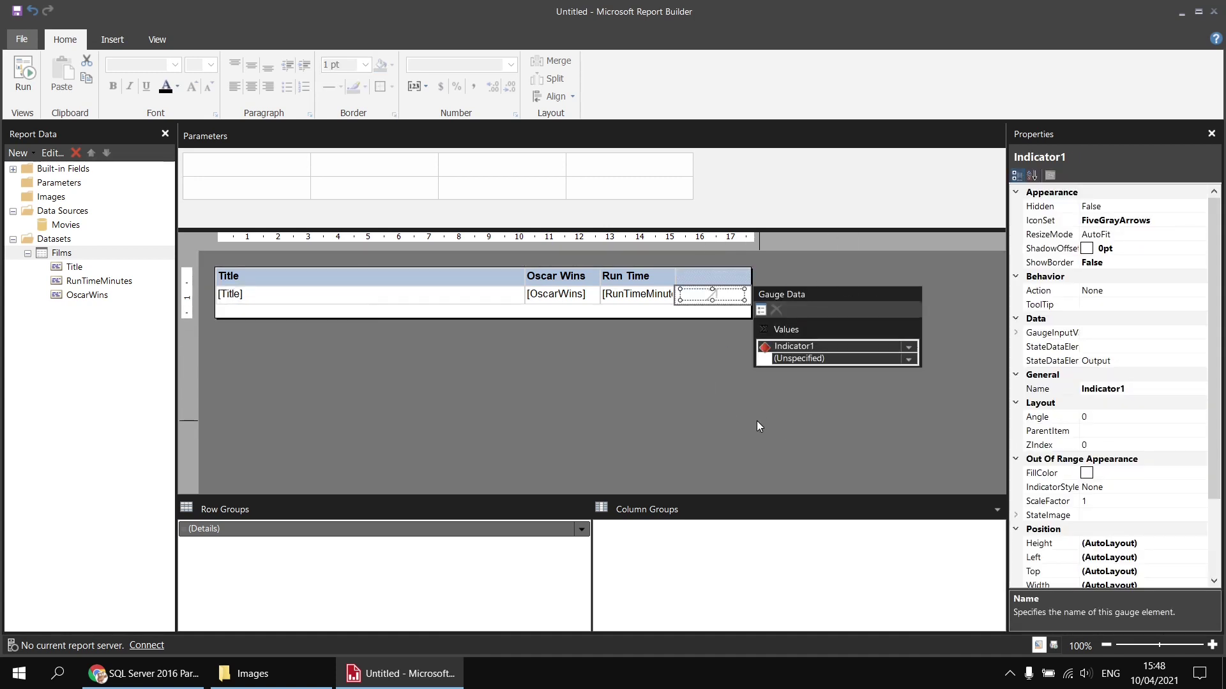
{"action": "left_click", "coordinate": [908, 360]}
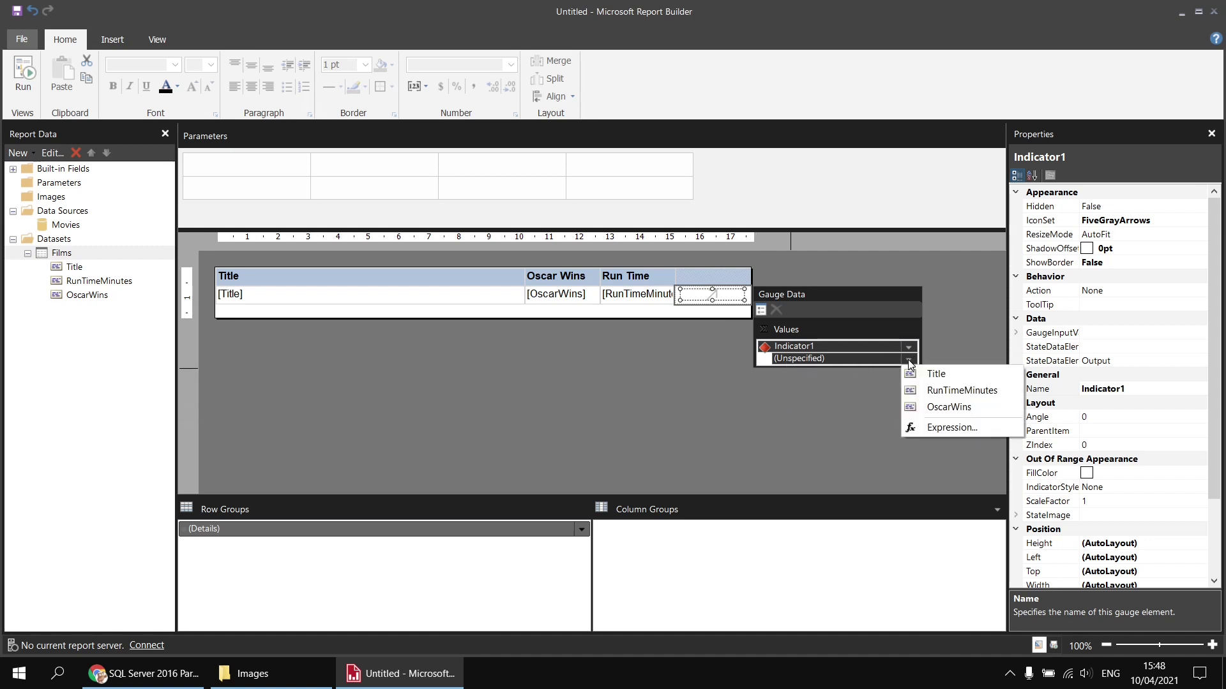
{"action": "left_click", "coordinate": [947, 391]}
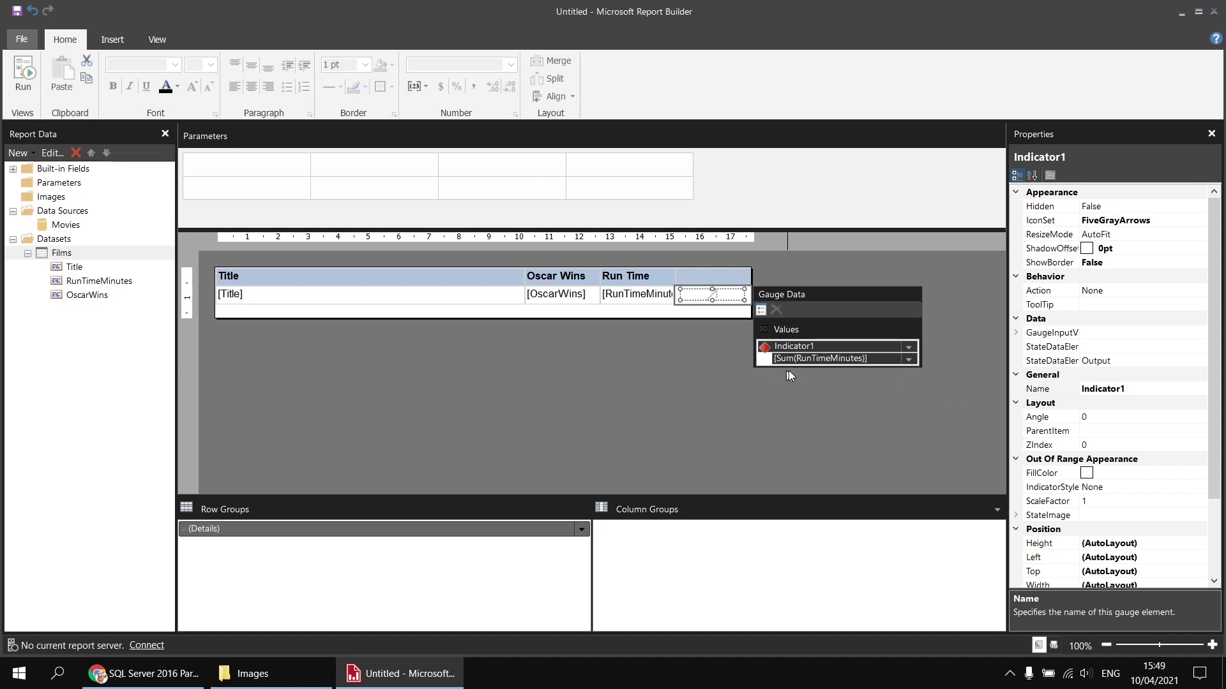
{"action": "left_click", "coordinate": [425, 295]}
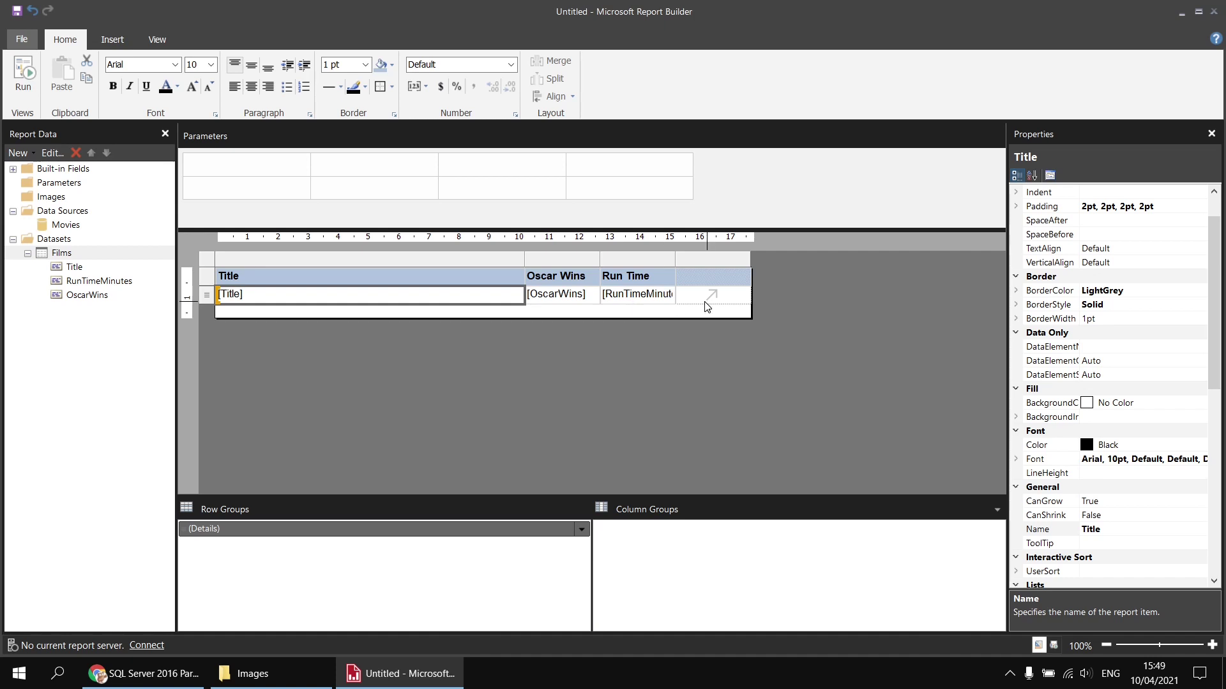
Run the report to preview the grey arrows graded by film run time.
{"action": "left_click", "coordinate": [23, 72]}
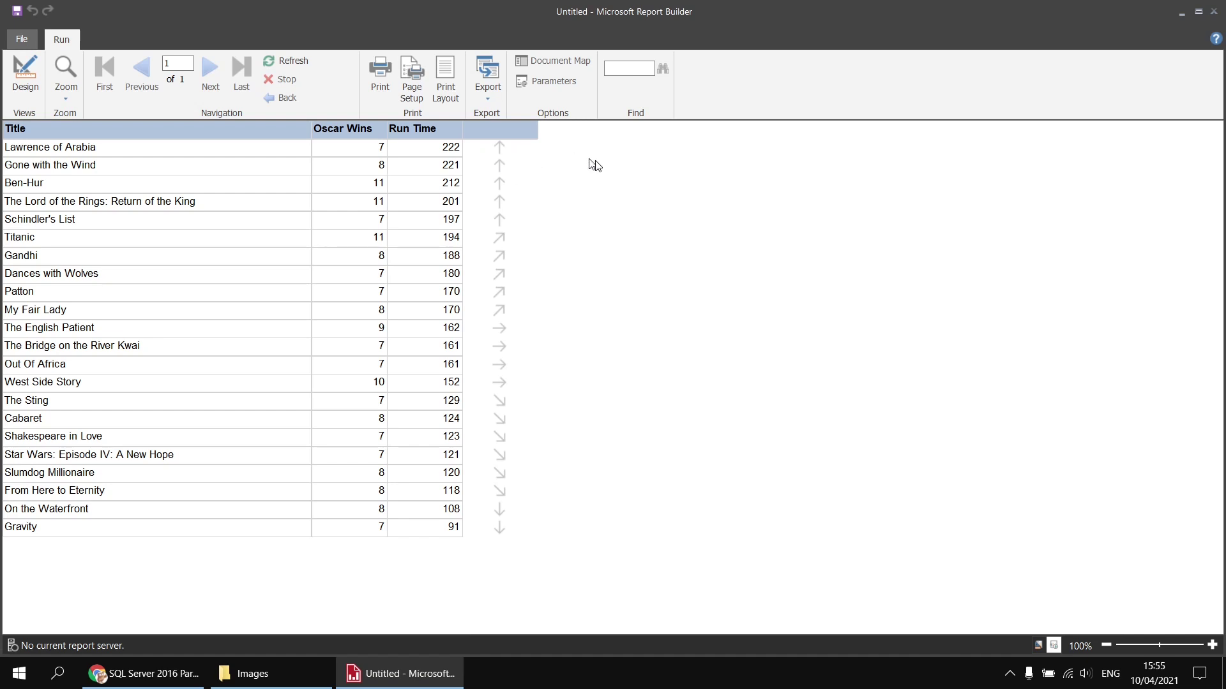
Back in design, embed Owl1 Egg.png as a report image, showing All files to find it.
{"action": "left_click", "coordinate": [25, 81]}
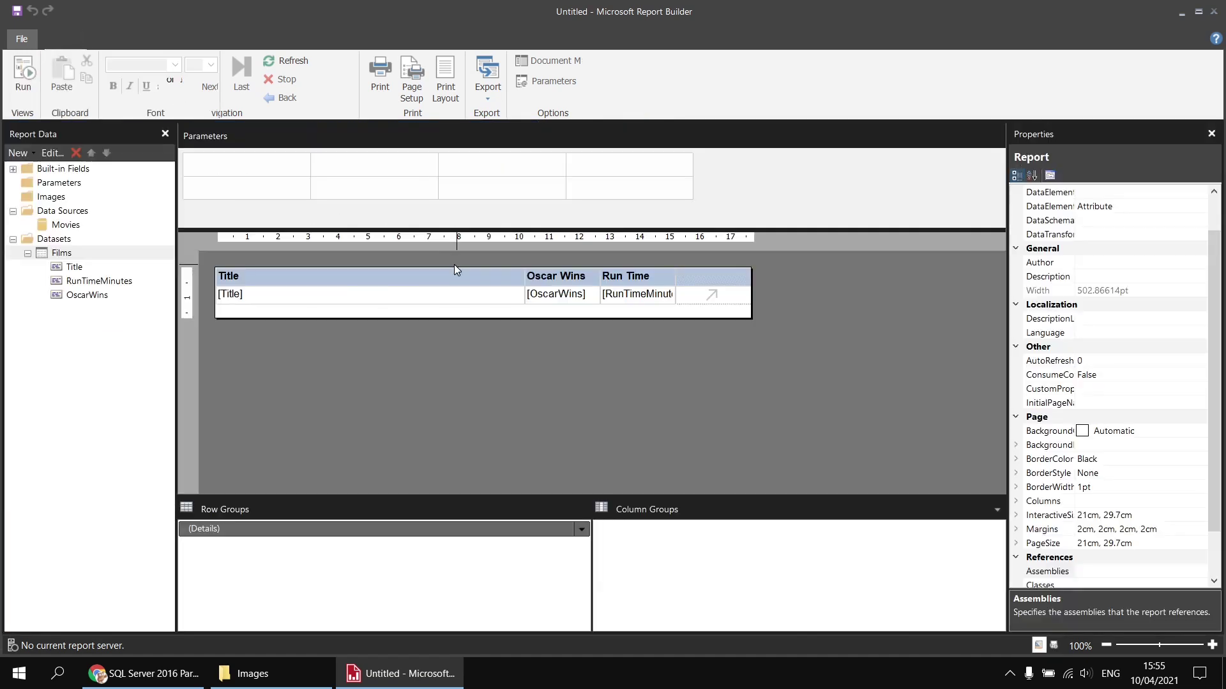
{"action": "right_click", "coordinate": [57, 199]}
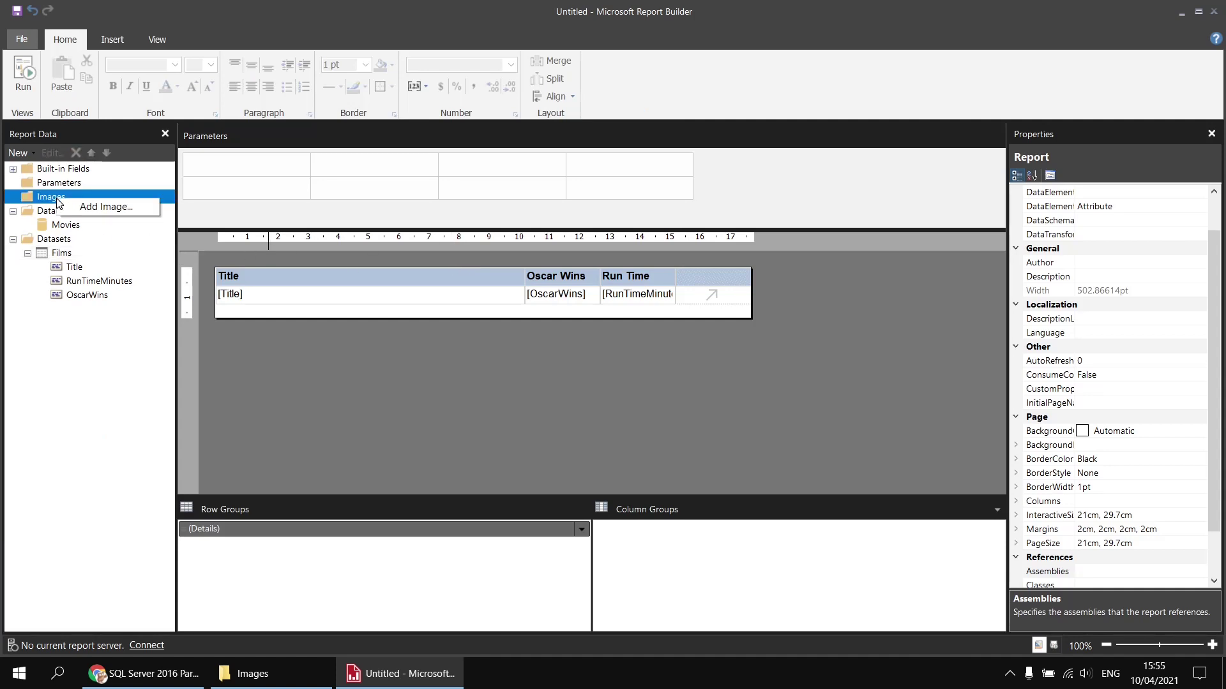
{"action": "left_click", "coordinate": [94, 211]}
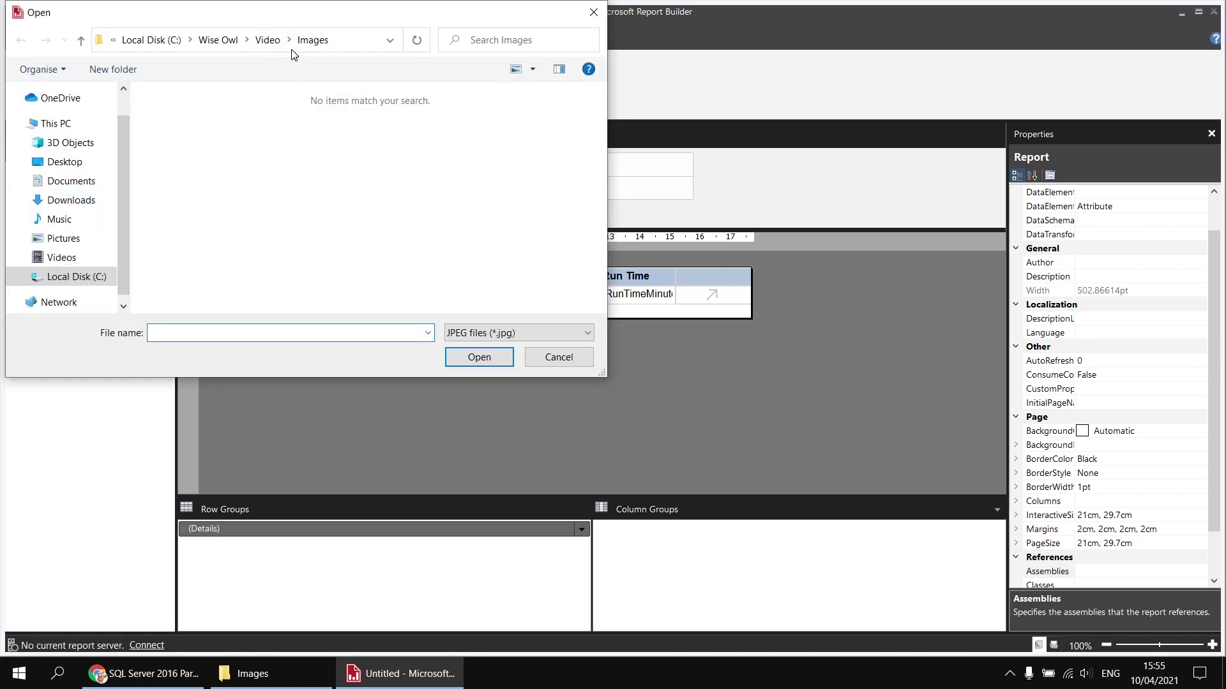
{"action": "left_click", "coordinate": [254, 679]}
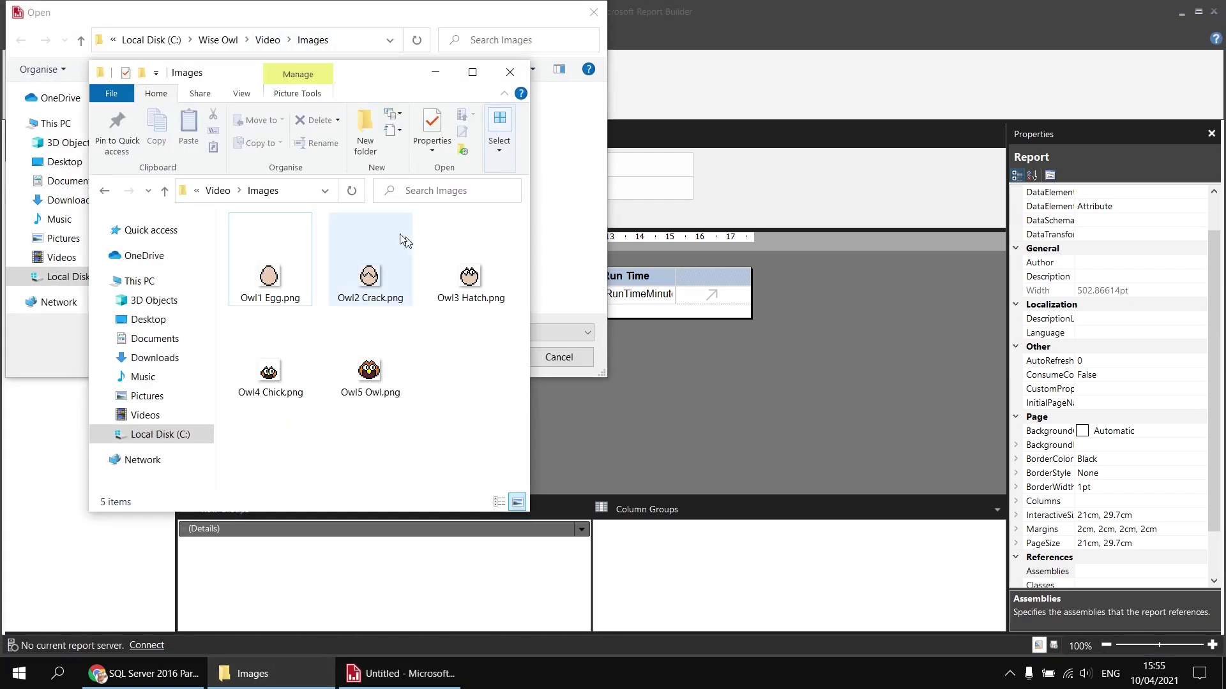
{"action": "left_click", "coordinate": [324, 16]}
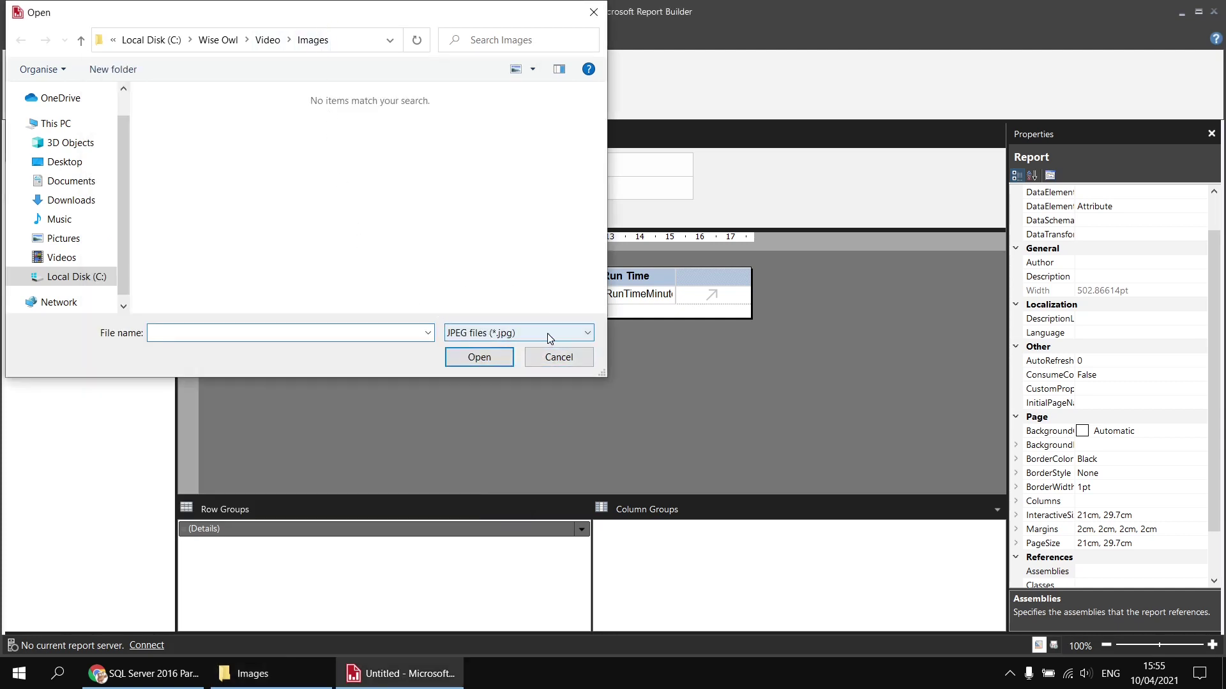
{"action": "left_click", "coordinate": [586, 333]}
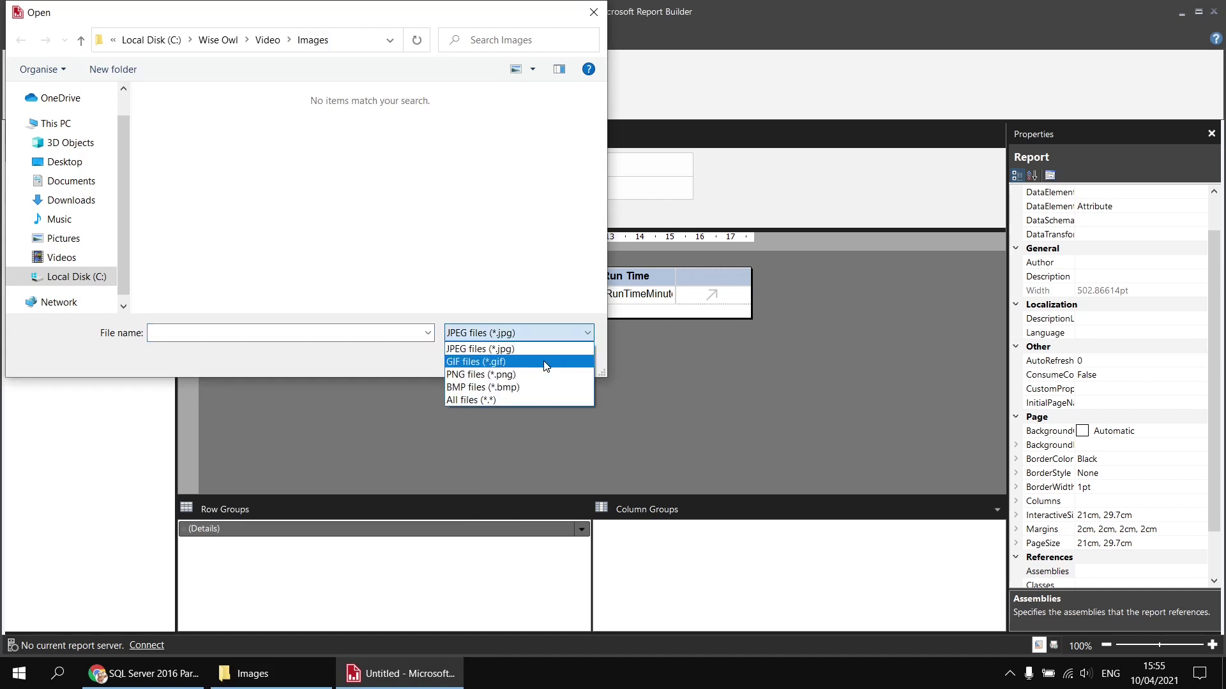
{"action": "left_click", "coordinate": [474, 400]}
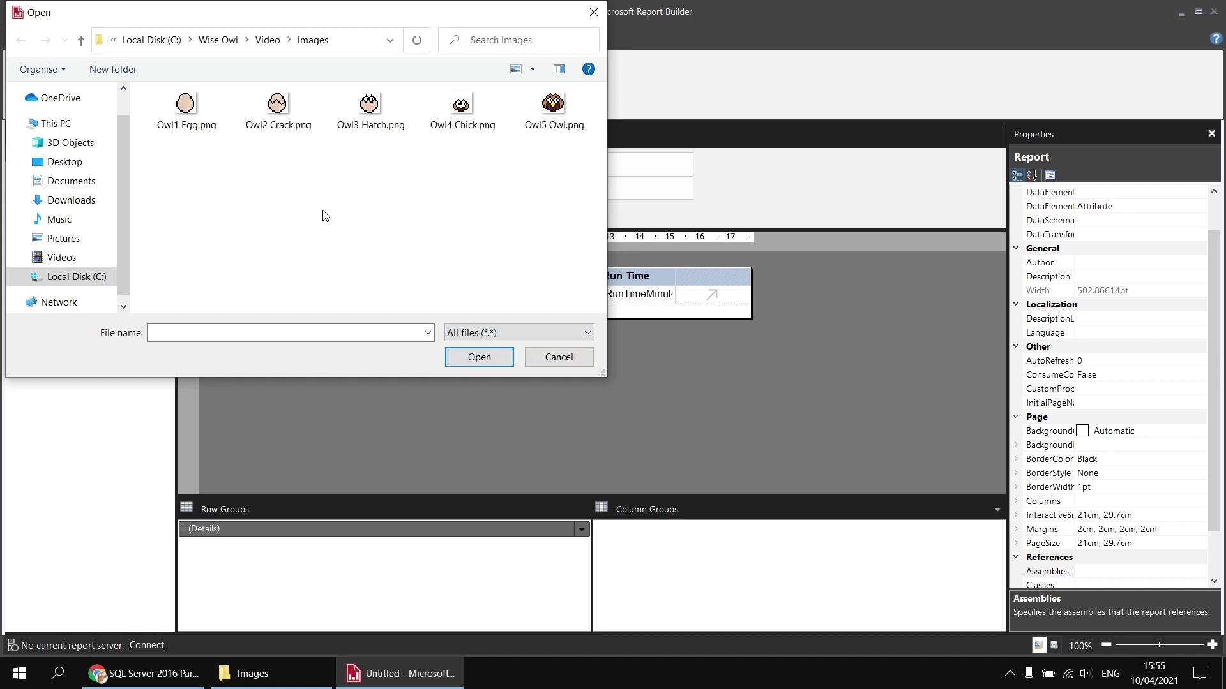
{"action": "left_click", "coordinate": [184, 113]}
{"action": "left_click", "coordinate": [279, 116]}
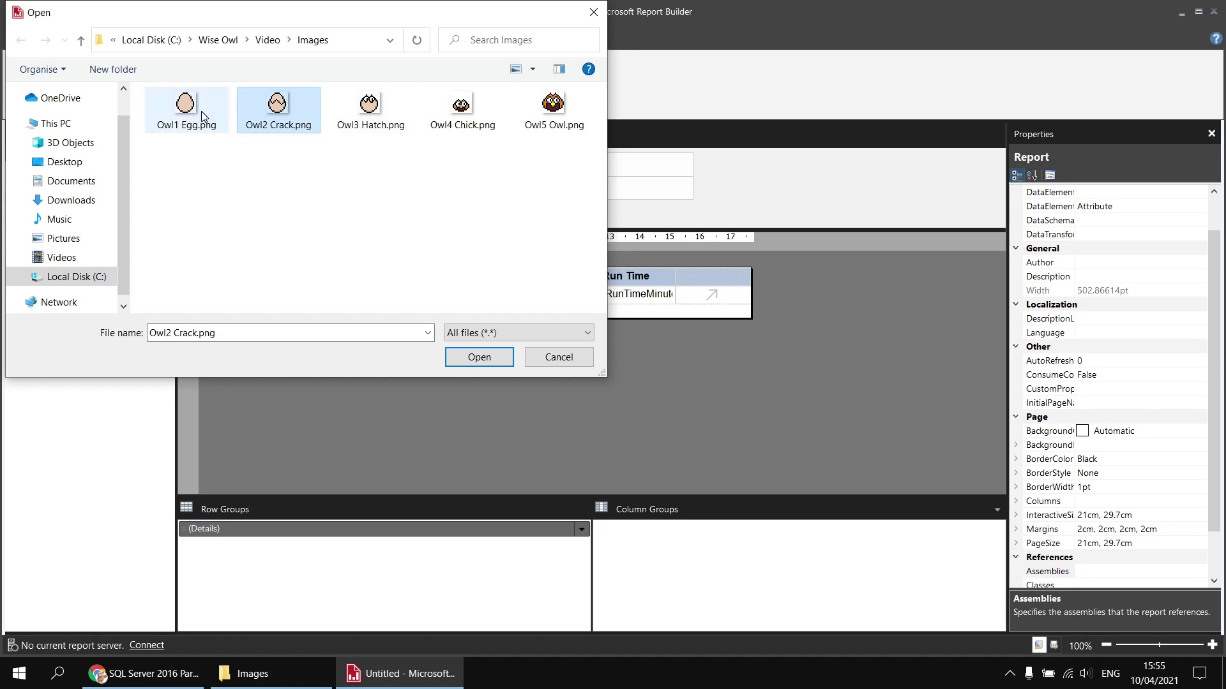
{"action": "left_click", "coordinate": [200, 117]}
{"action": "left_click", "coordinate": [353, 114]}
{"action": "left_click", "coordinate": [191, 116]}
{"action": "double_click", "coordinate": [187, 112]}
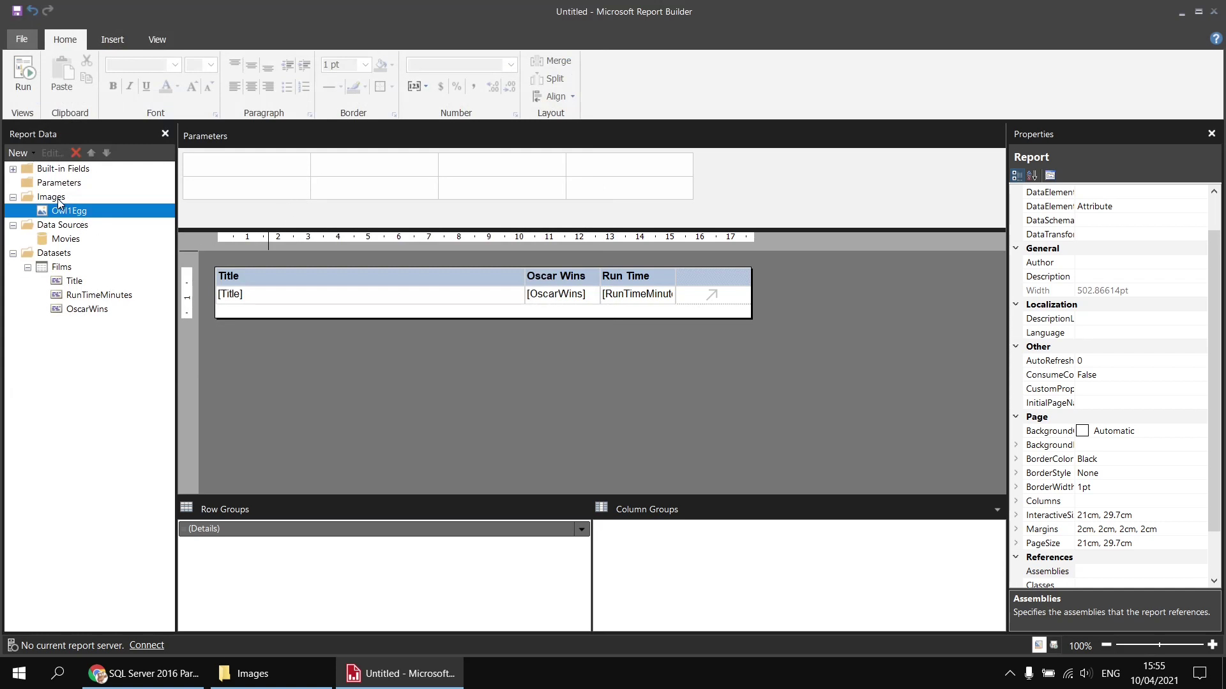
Embed Owl2 Crack.png as another report image.
{"action": "right_click", "coordinate": [58, 198]}
{"action": "left_click", "coordinate": [113, 208]}
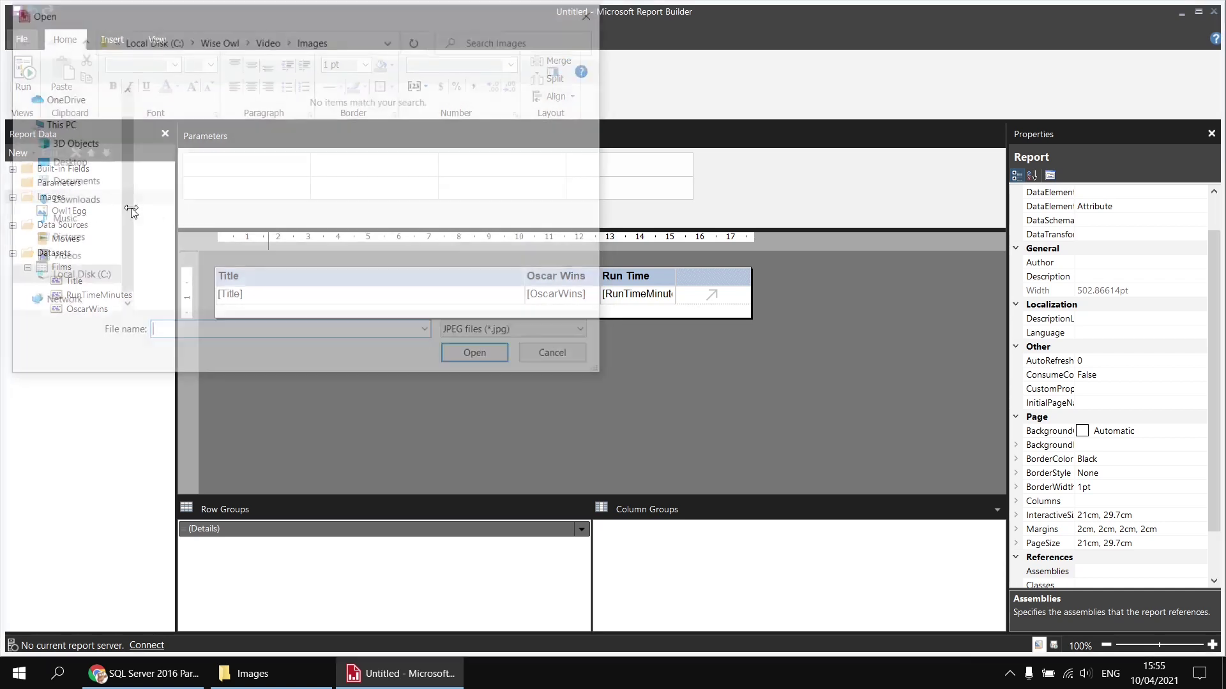
{"action": "left_click", "coordinate": [520, 333]}
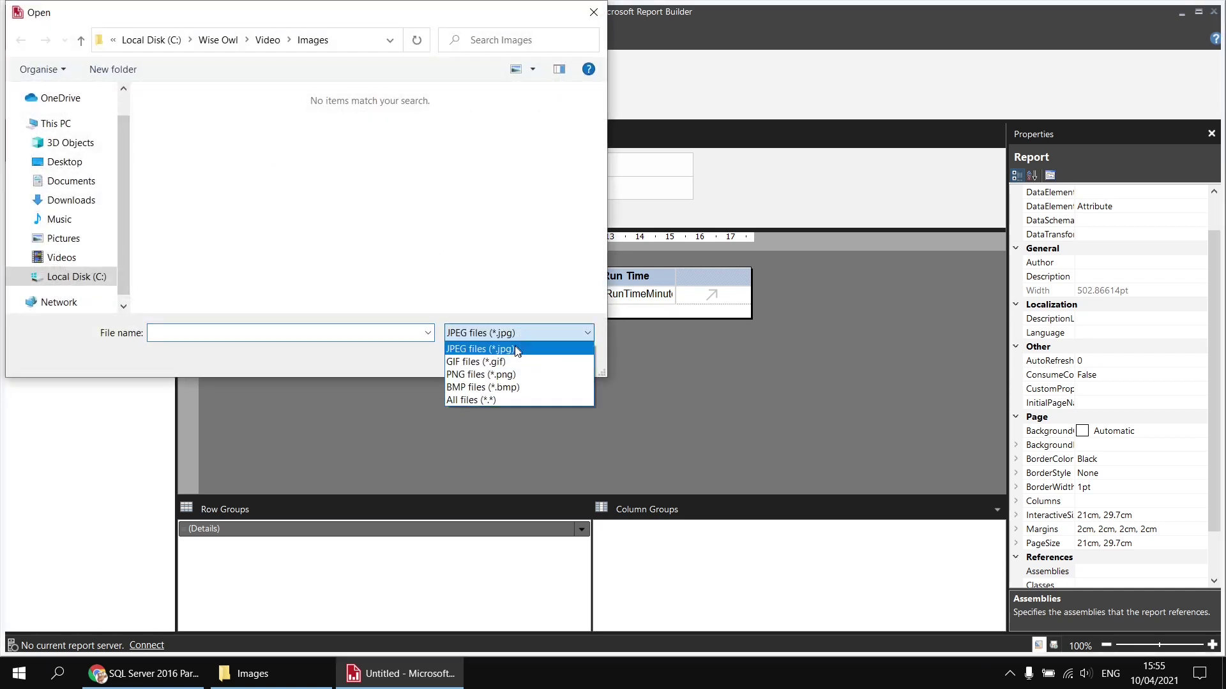
{"action": "left_click", "coordinate": [492, 400]}
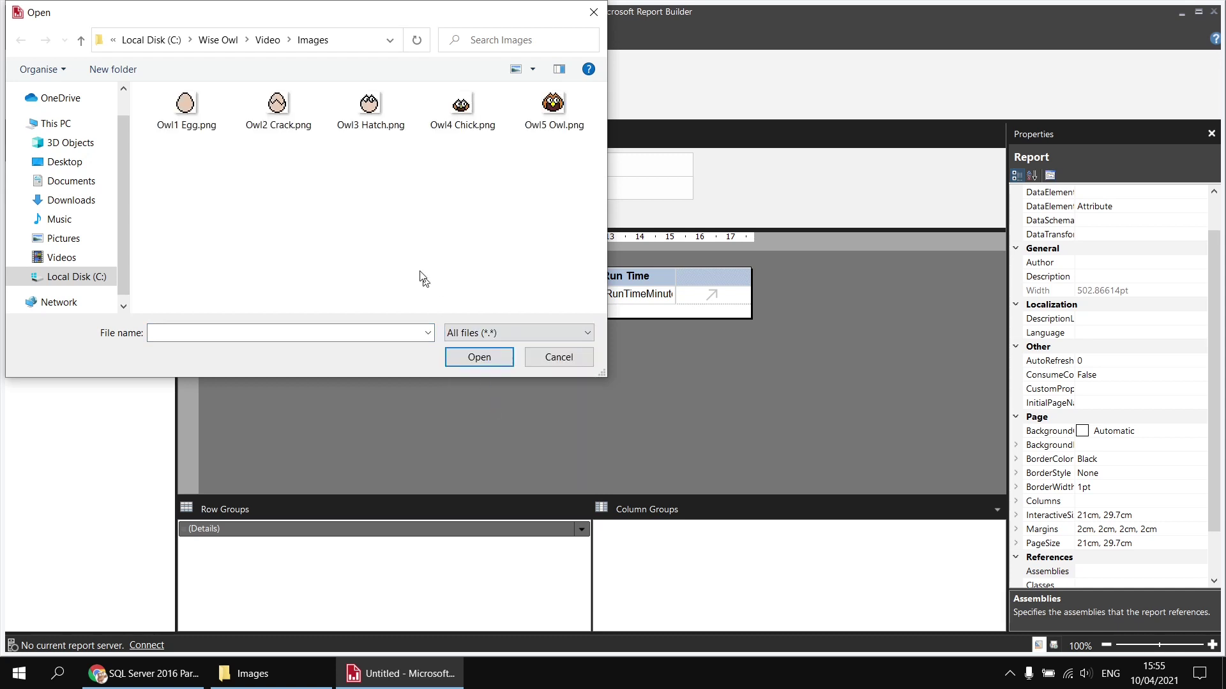
{"action": "double_click", "coordinate": [284, 123]}
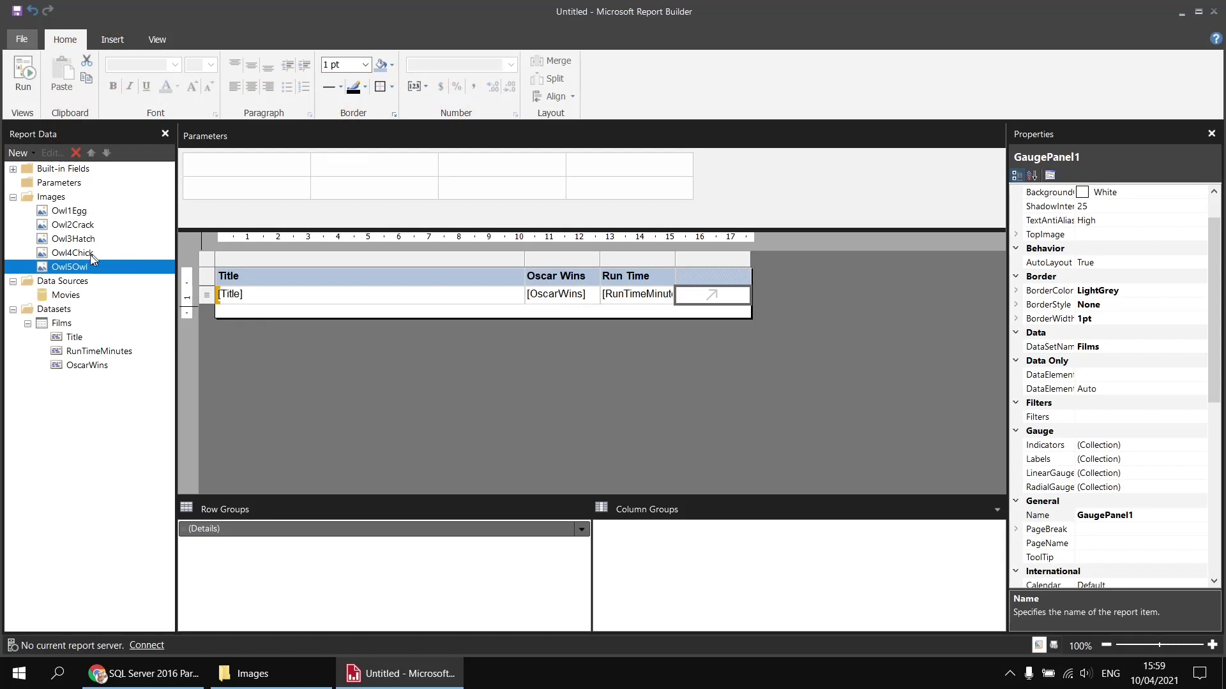
In Indicator Properties' Value and States, set the 0–20 state to the embedded image Owl1Egg.
{"action": "right_click", "coordinate": [713, 300]}
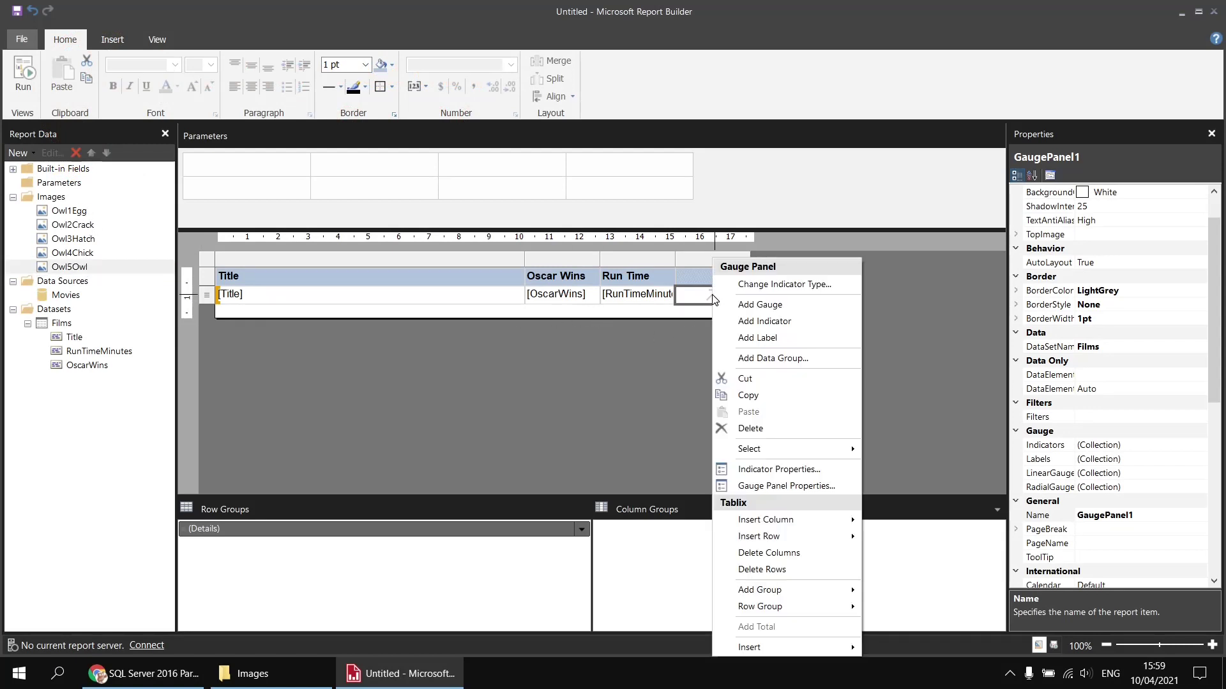
{"action": "left_click", "coordinate": [764, 471]}
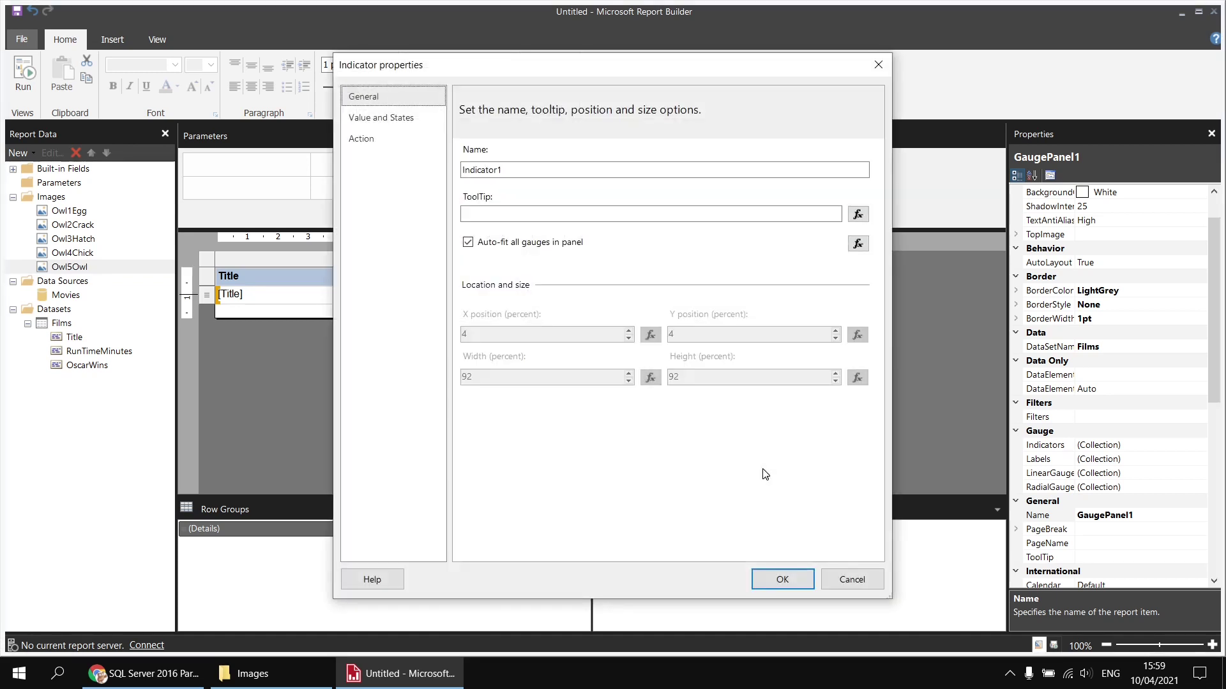
{"action": "left_click", "coordinate": [404, 121]}
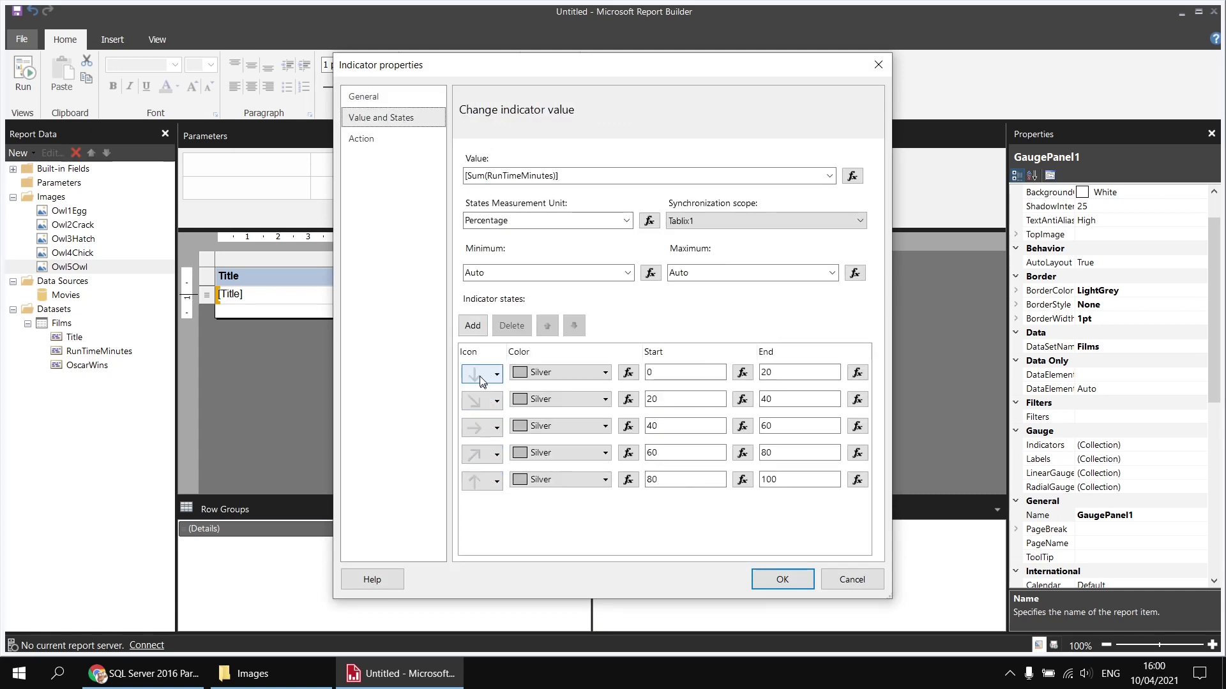
{"action": "left_click", "coordinate": [497, 375]}
{"action": "left_click", "coordinate": [497, 375]}
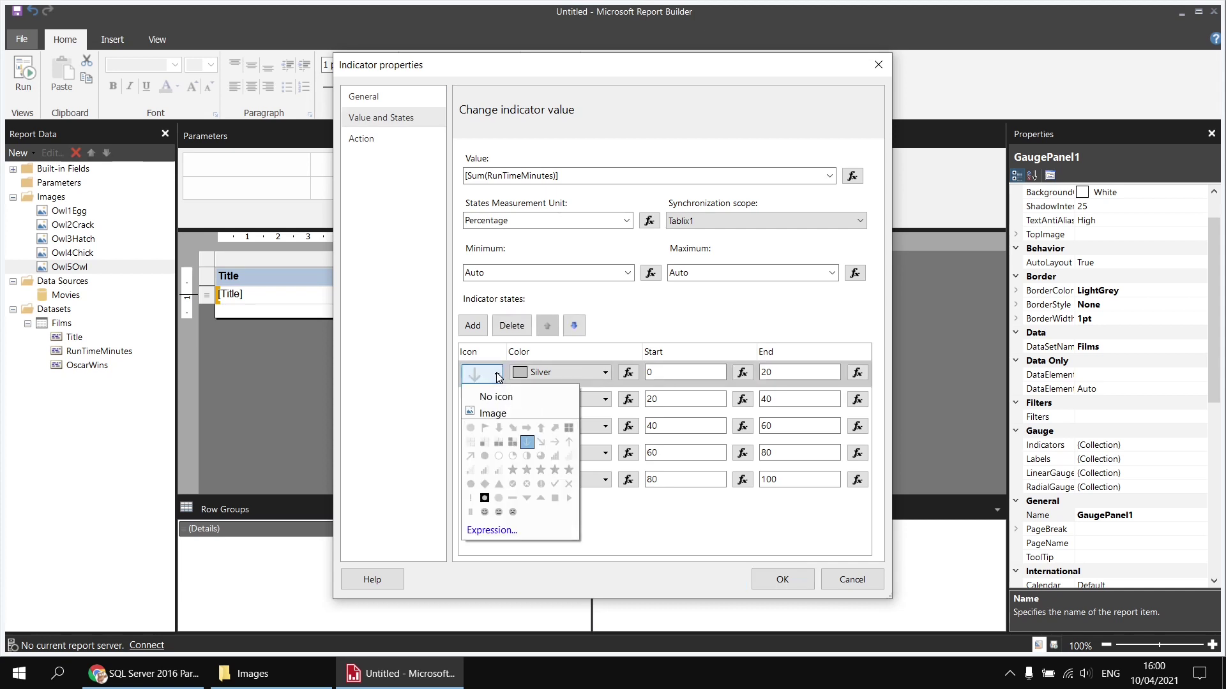
{"action": "left_click", "coordinate": [489, 414]}
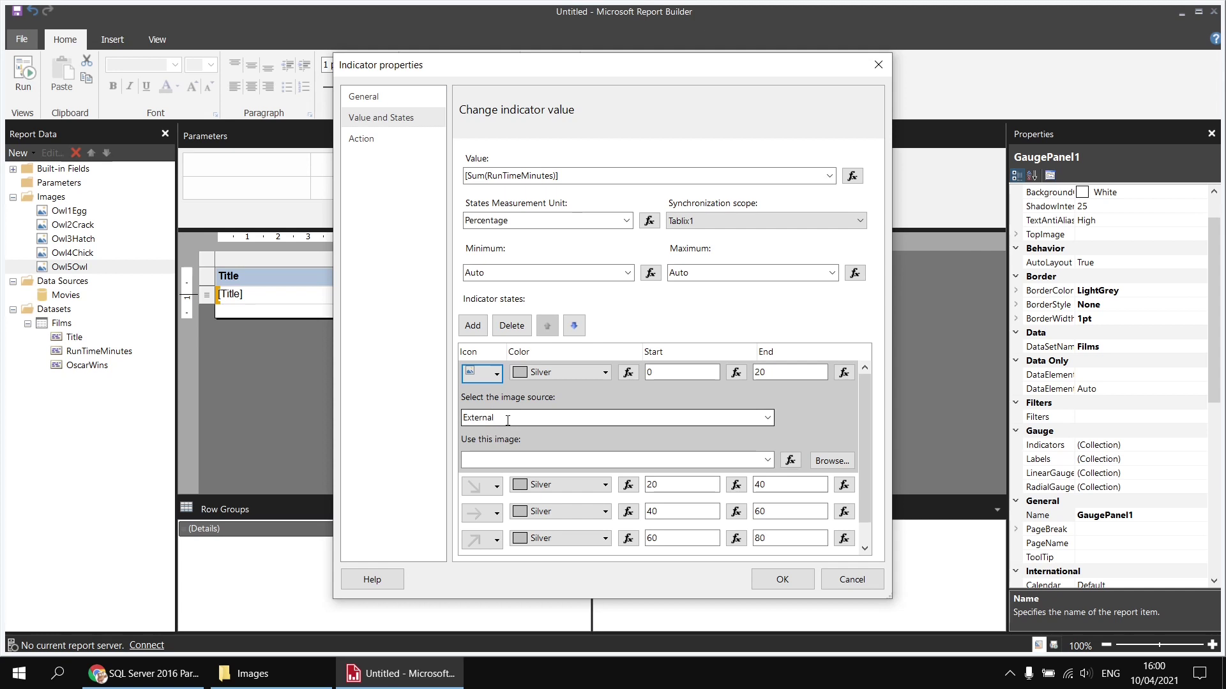
{"action": "left_click", "coordinate": [768, 419]}
{"action": "left_click", "coordinate": [518, 446]}
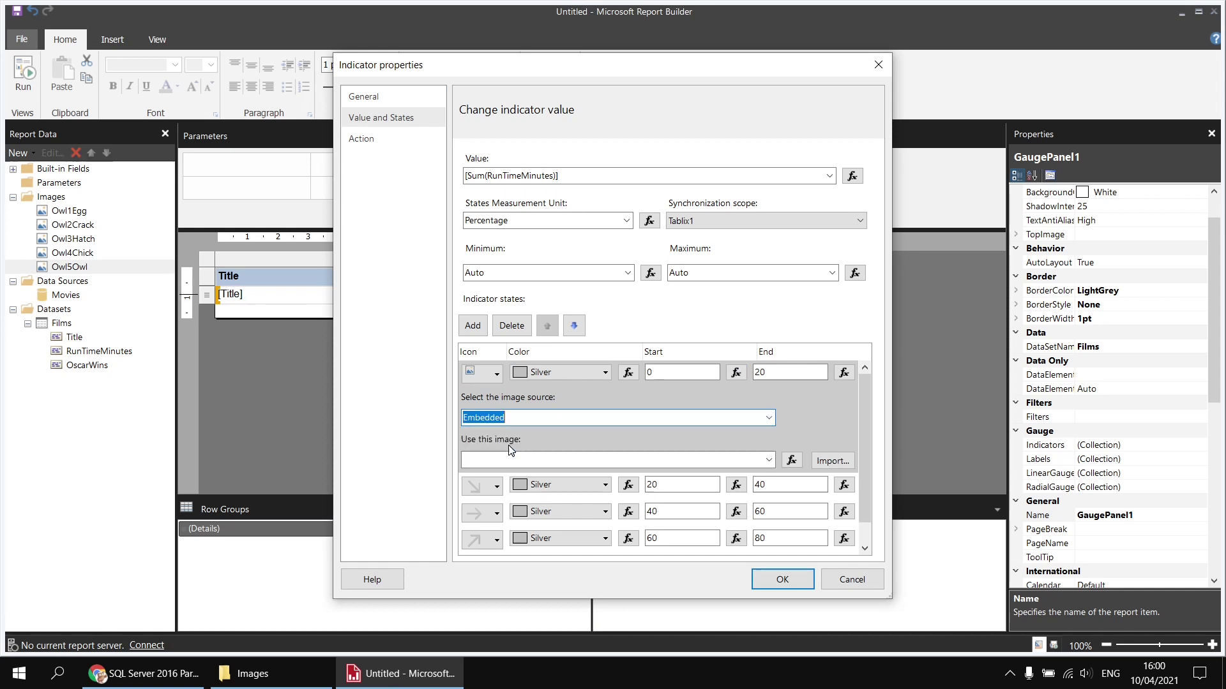
{"action": "left_click", "coordinate": [769, 464]}
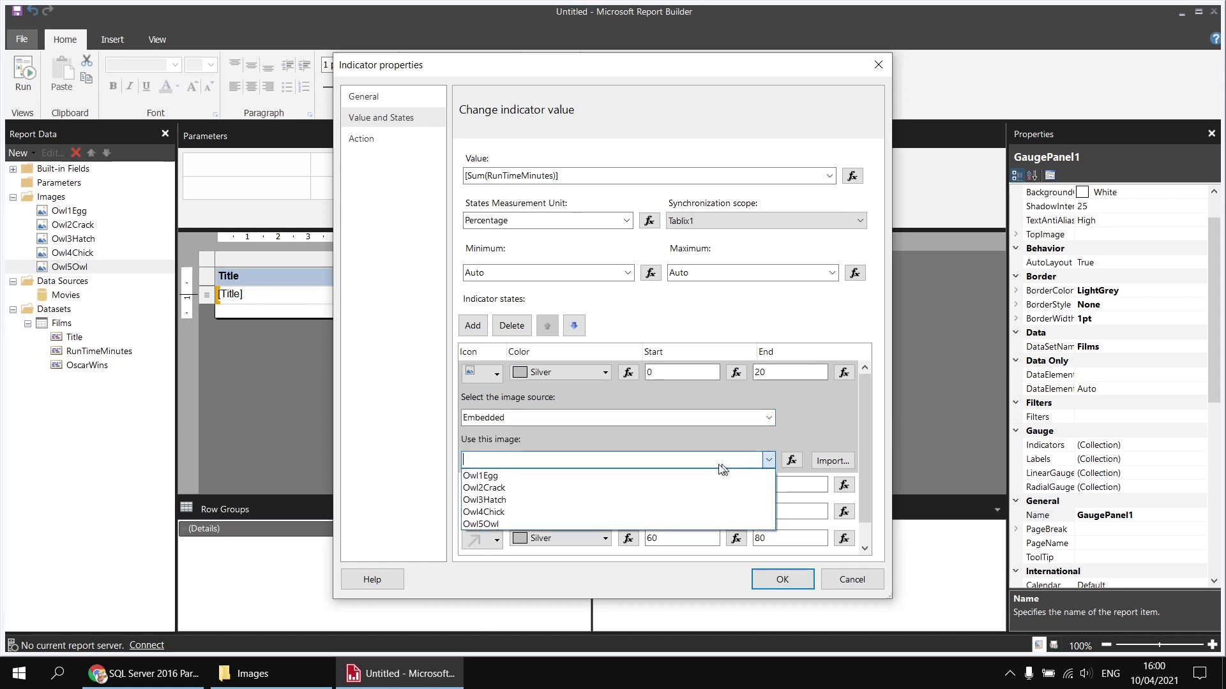
{"action": "left_click", "coordinate": [504, 476]}
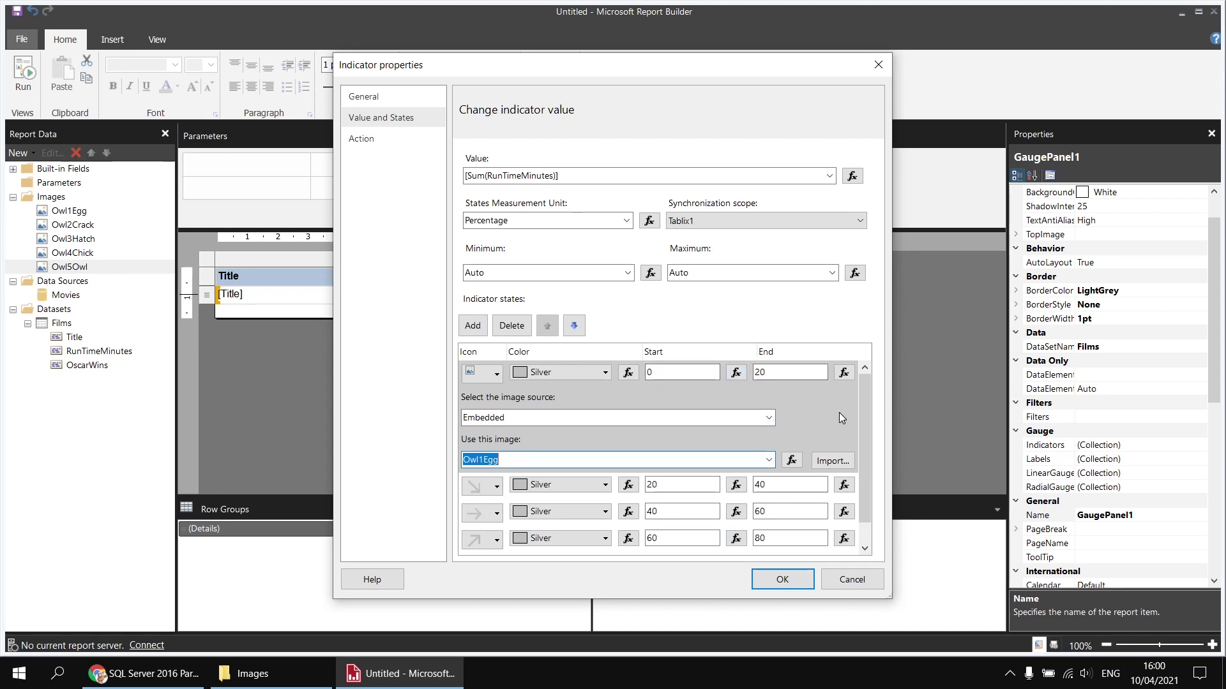
Set the 20–40 state's icon to the embedded image Owl2Crack.
{"action": "left_click", "coordinate": [497, 487]}
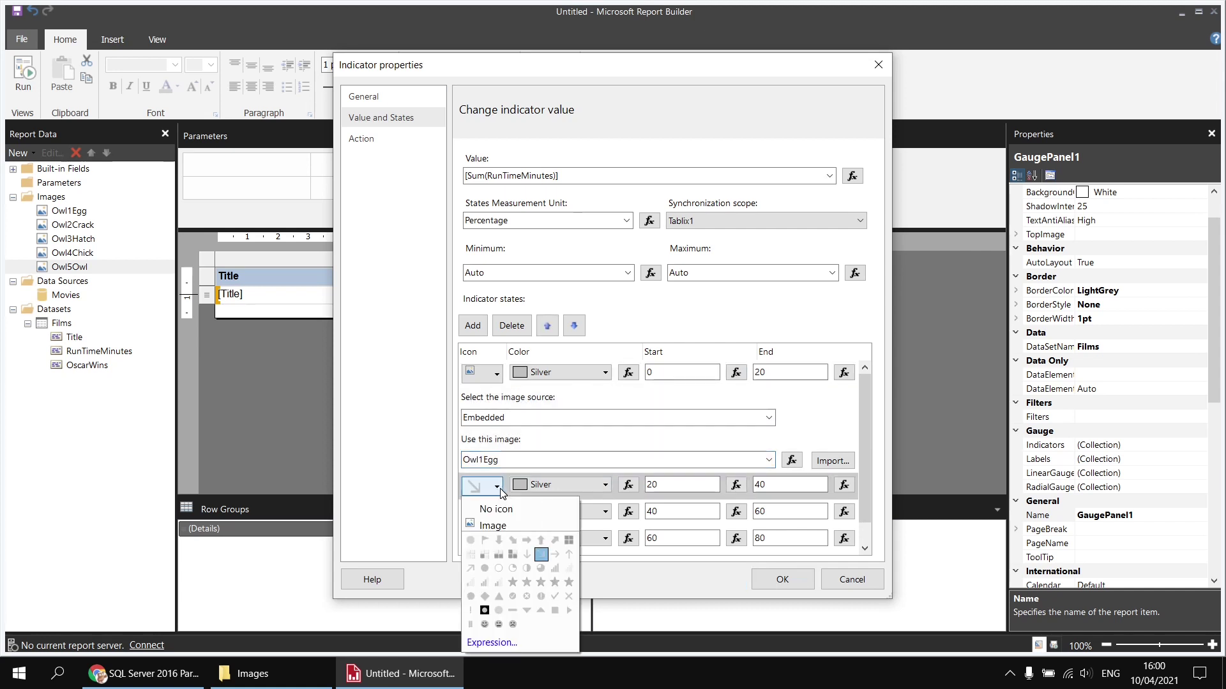
{"action": "left_click", "coordinate": [481, 525]}
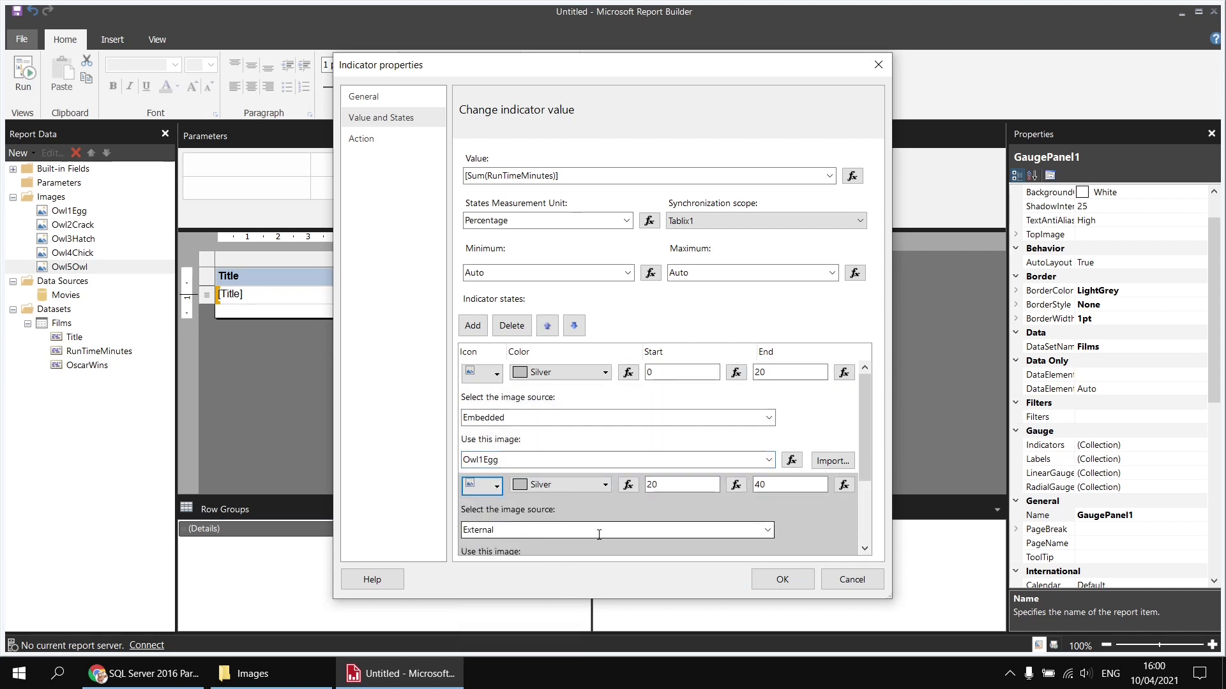
{"action": "scroll", "coordinate": [824, 527], "scroll_direction": "down", "scroll_amount": 1}
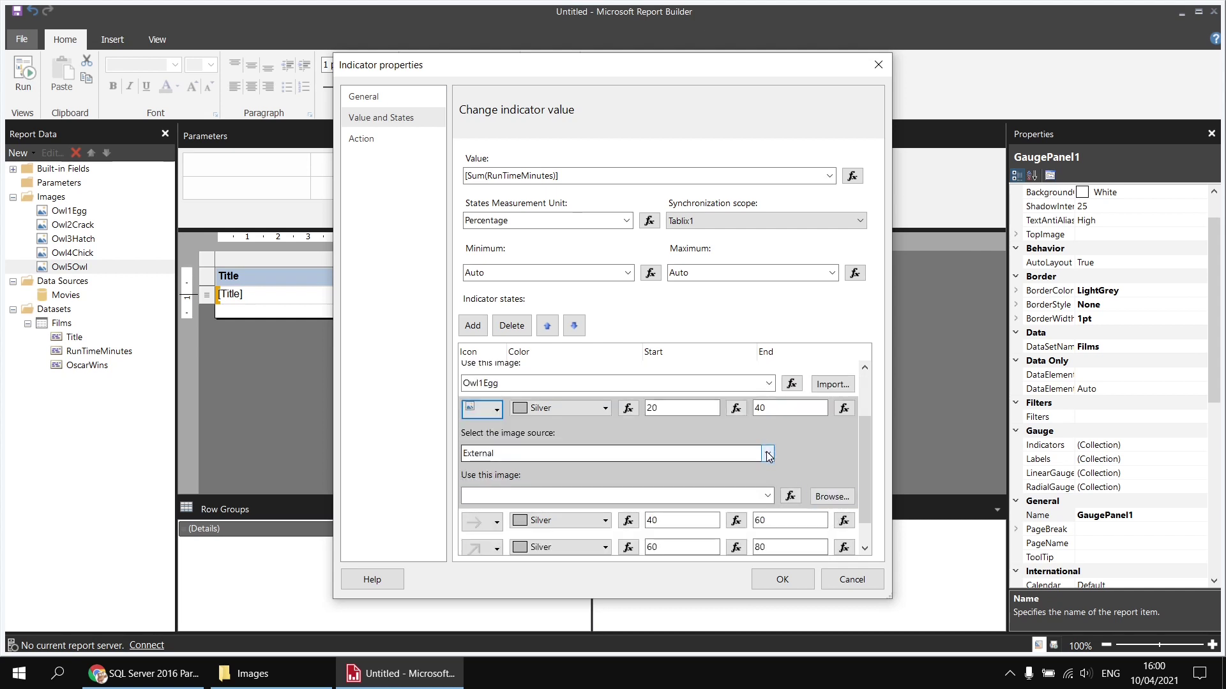
{"action": "left_click", "coordinate": [768, 453]}
{"action": "left_click", "coordinate": [509, 482]}
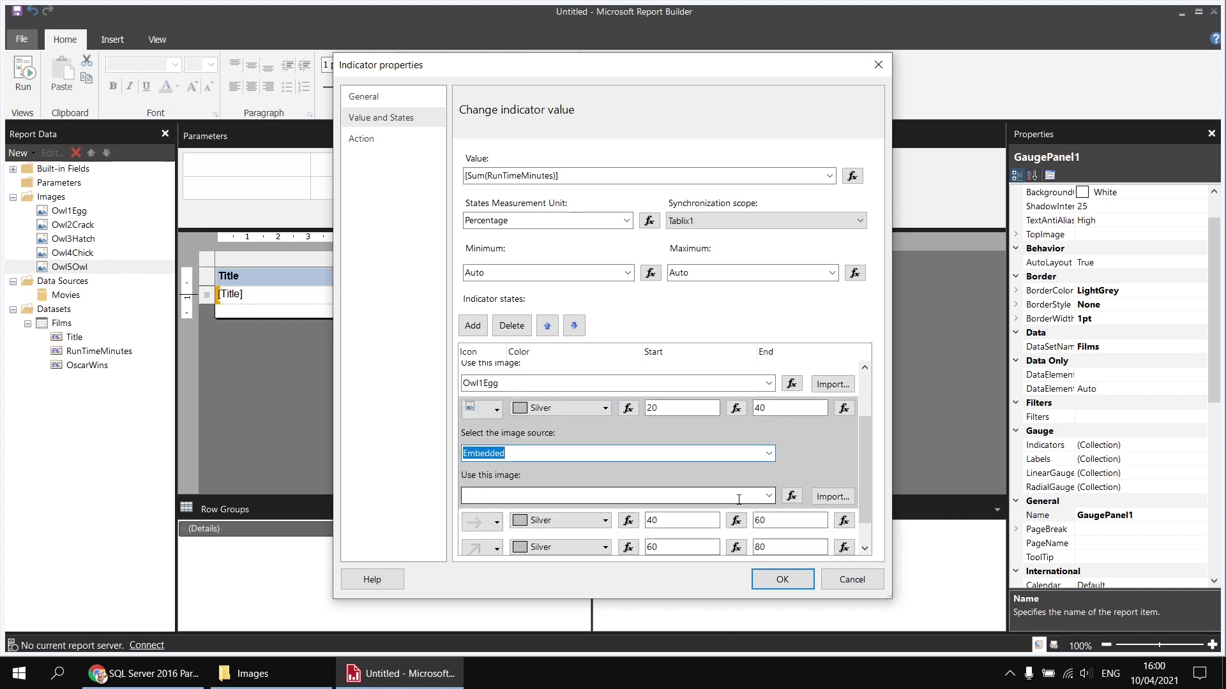
{"action": "left_click", "coordinate": [768, 496]}
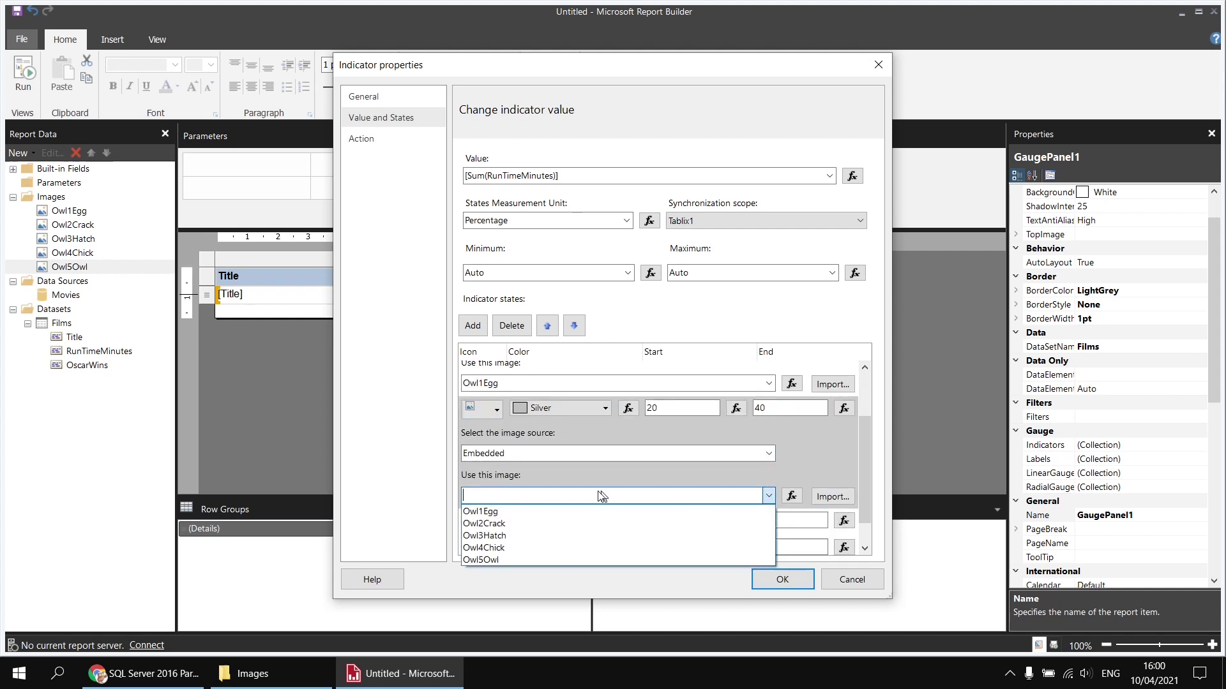
{"action": "left_click", "coordinate": [503, 524]}
Confirm the owl images for all indicator states and apply the settings.
{"action": "left_click_drag", "start_coordinate": [864, 457], "coordinate": [862, 492]}
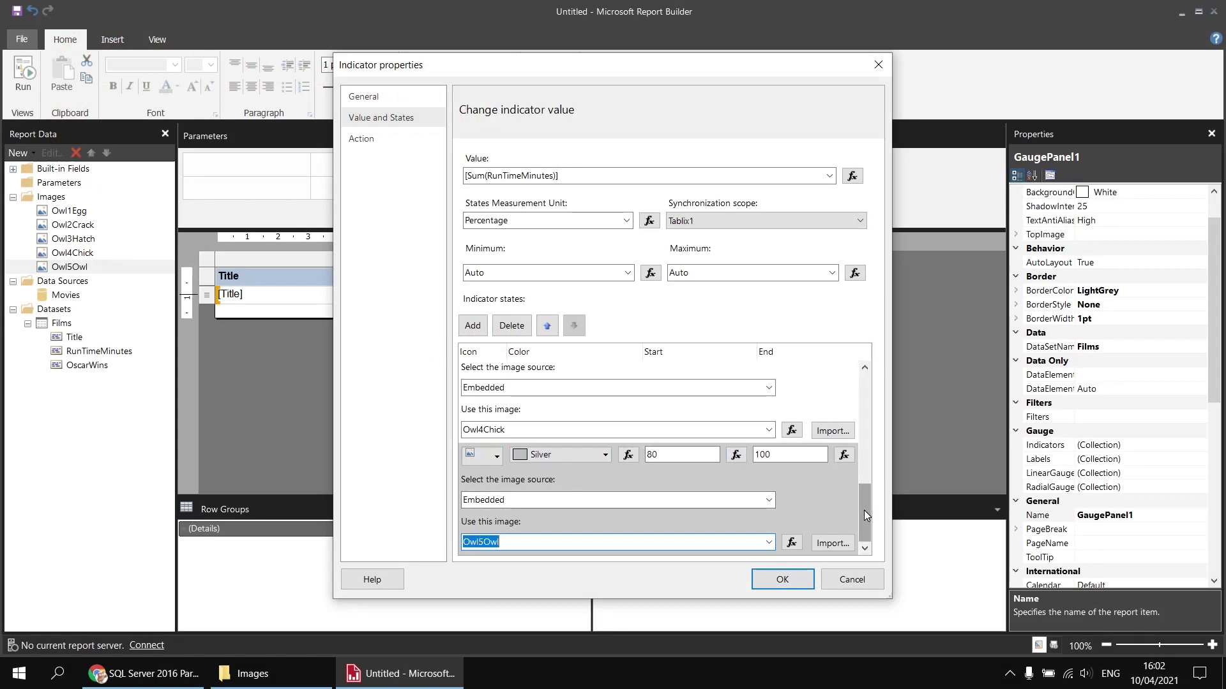
{"action": "left_click_drag", "start_coordinate": [864, 510], "coordinate": [872, 386]}
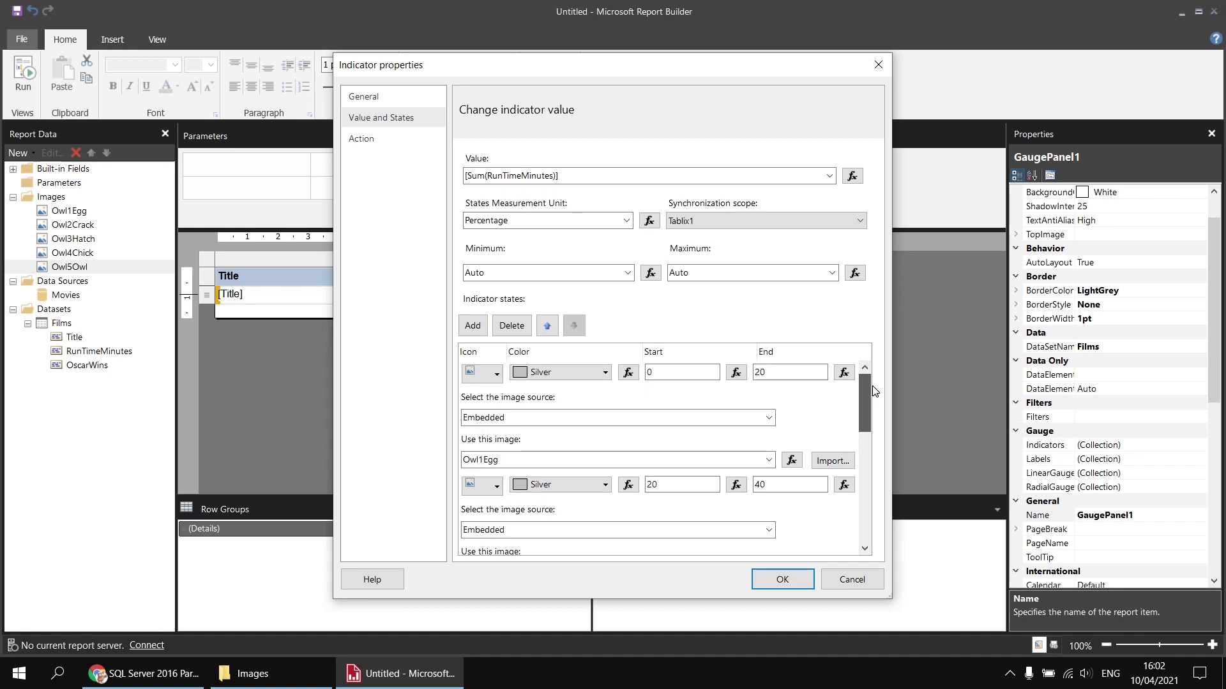
{"action": "left_click", "coordinate": [782, 580]}
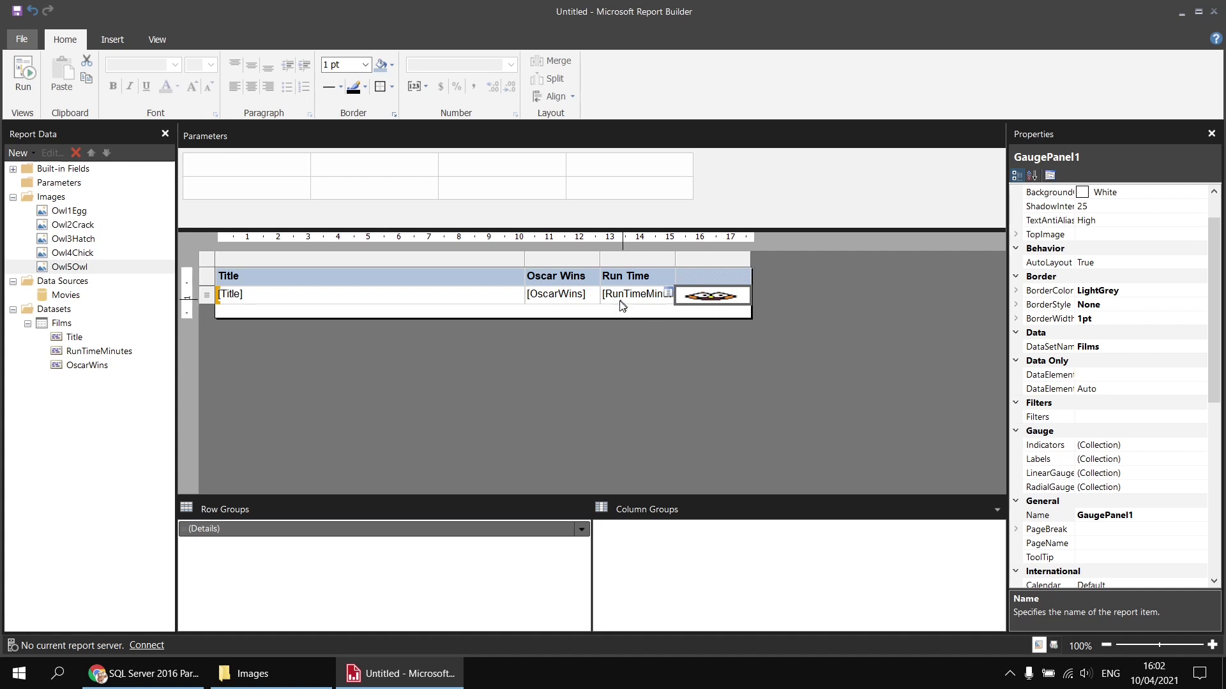
Run the report to see the stretched owl-stage images per film.
{"action": "left_click", "coordinate": [25, 76]}
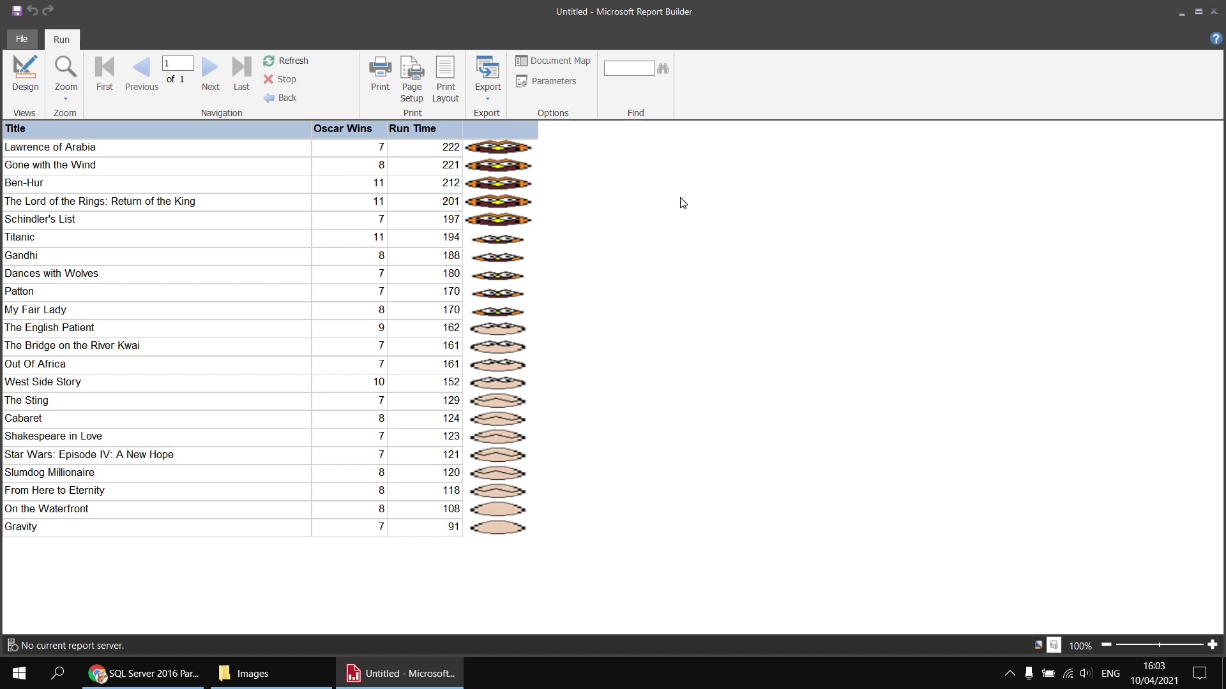
In design view, select Indicator1 in the gauge and change its ResizeMode from AutoFit to None.
{"action": "left_click", "coordinate": [26, 72]}
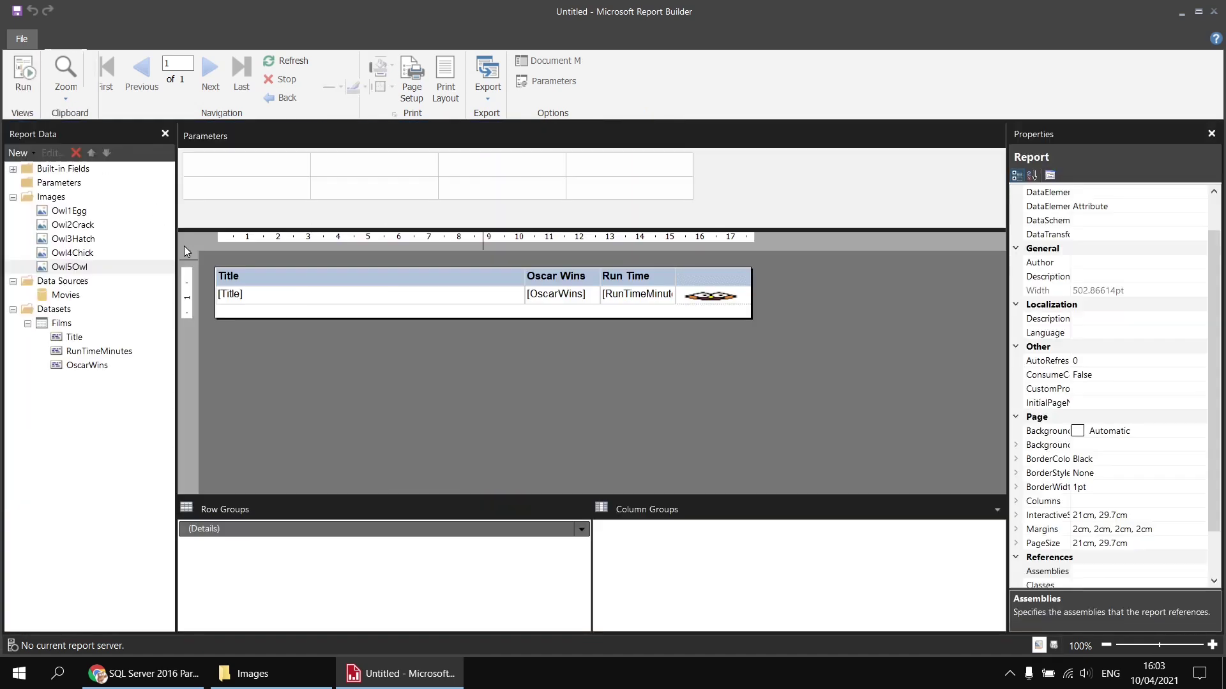
{"action": "left_click", "coordinate": [718, 296]}
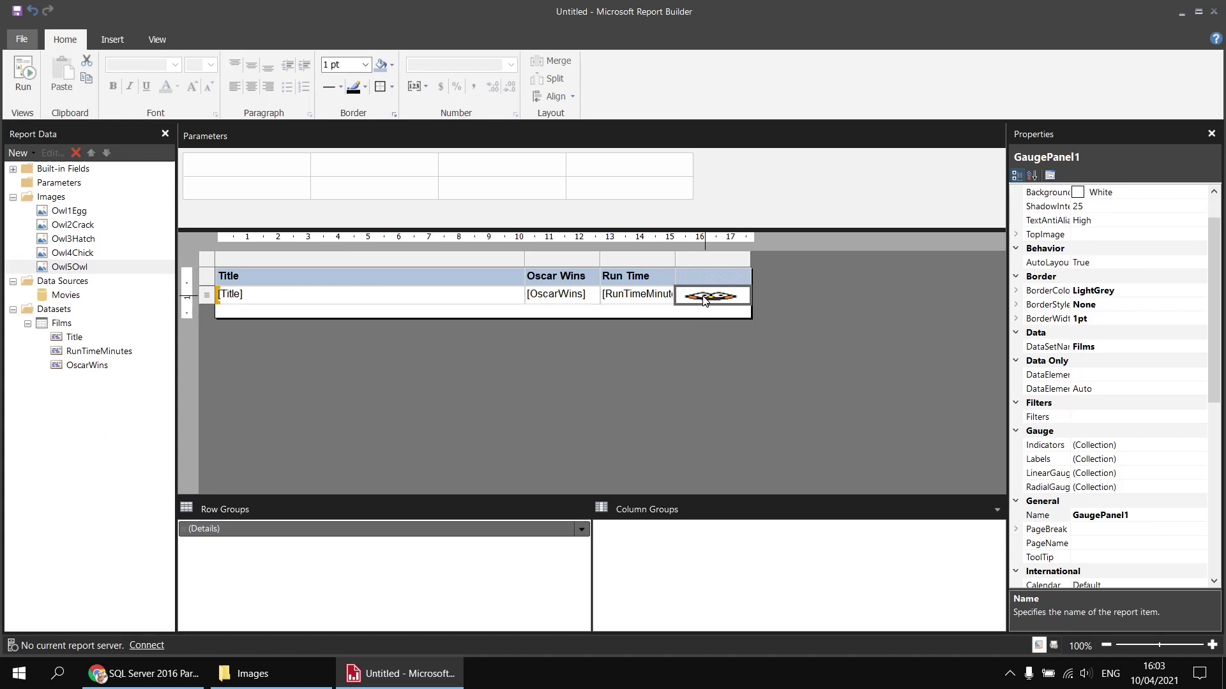
{"action": "left_click", "coordinate": [702, 301]}
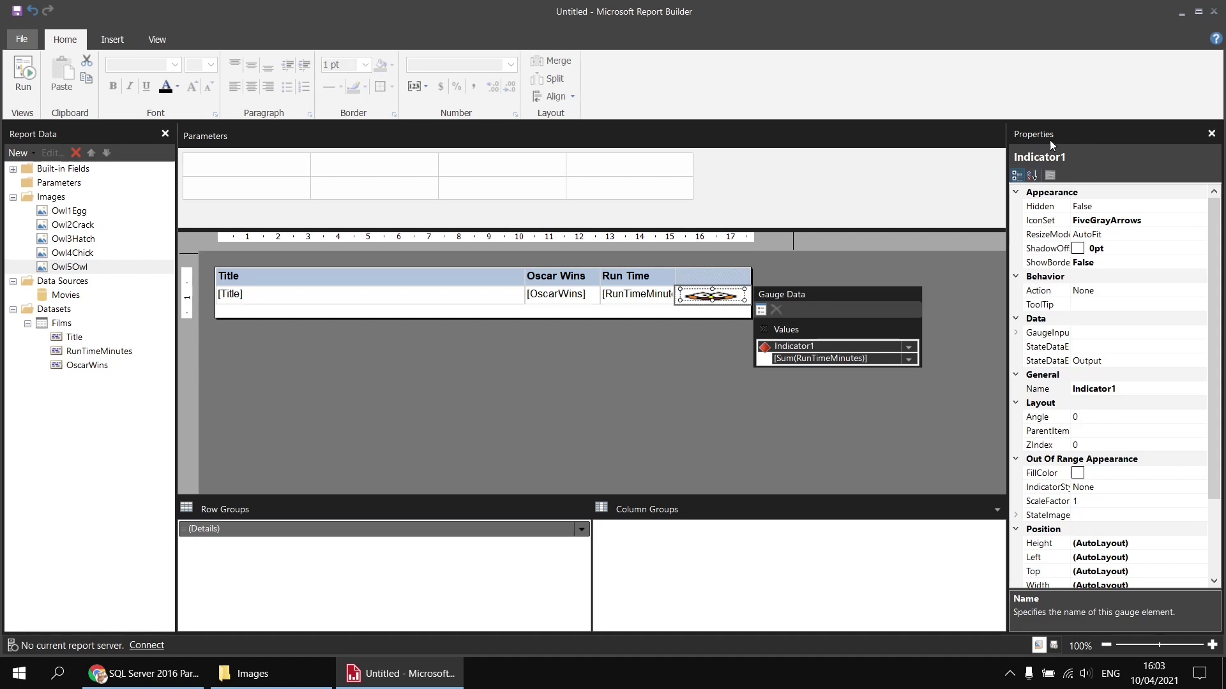
{"action": "left_click", "coordinate": [158, 40]}
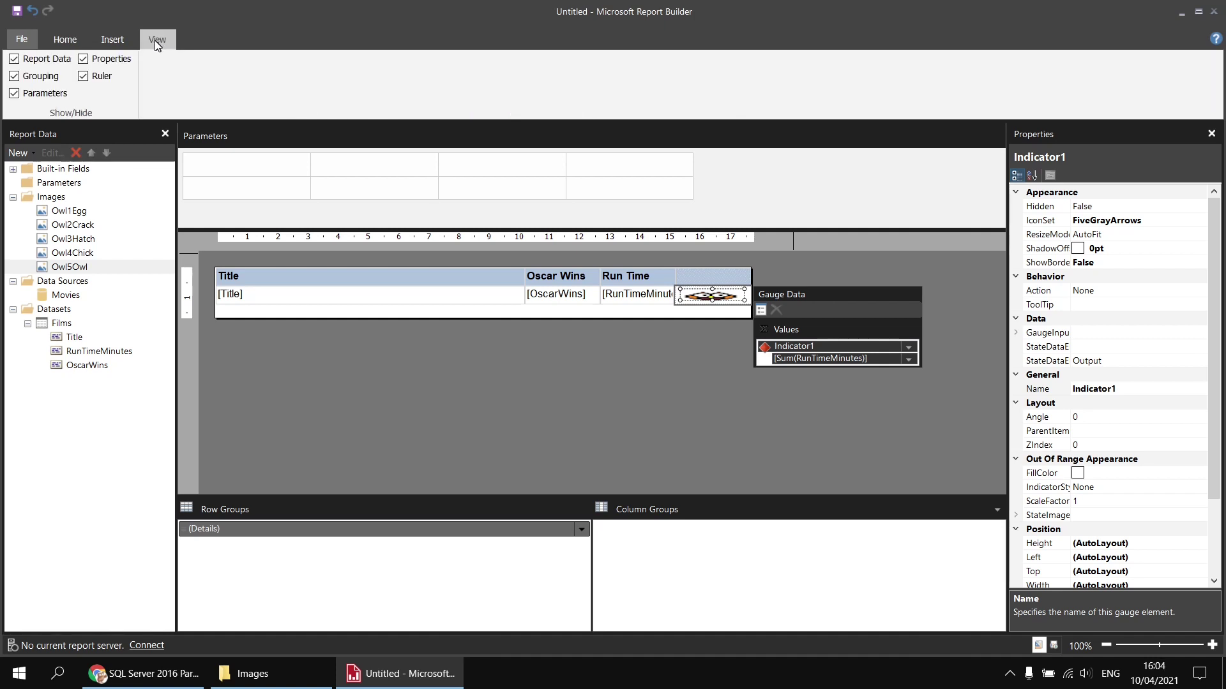
{"action": "left_click", "coordinate": [70, 40]}
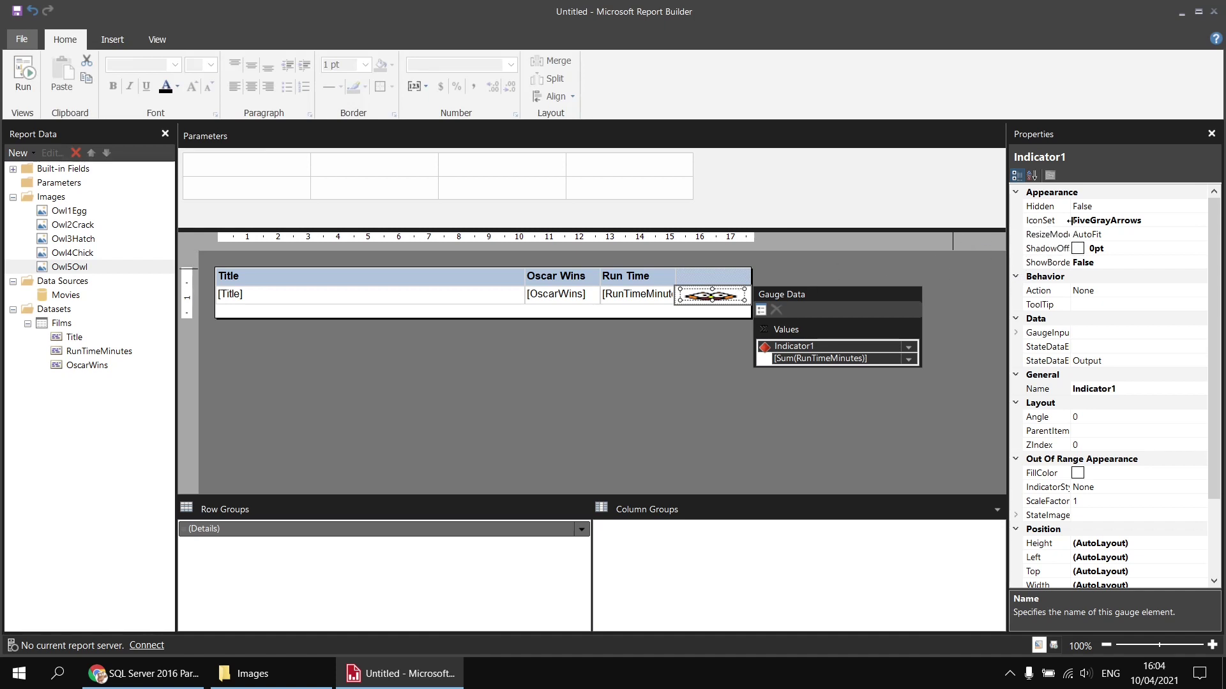
{"action": "left_click_drag", "start_coordinate": [1068, 220], "coordinate": [1082, 220]}
{"action": "left_click", "coordinate": [1128, 234]}
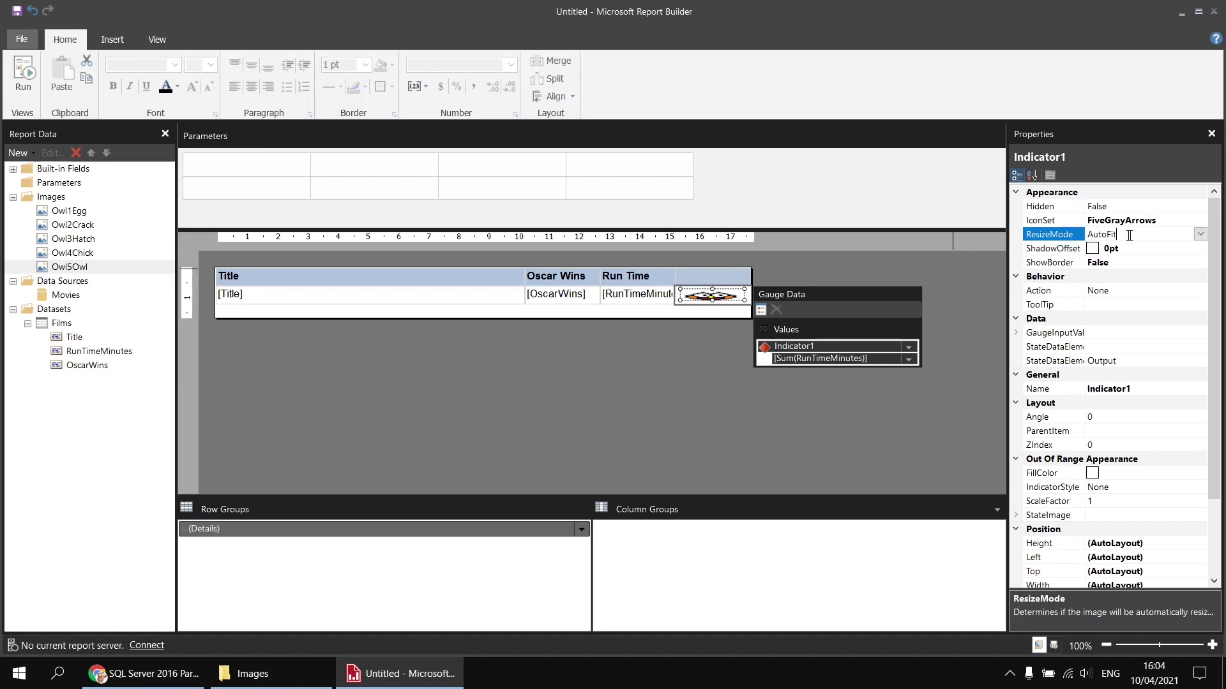
{"action": "left_click", "coordinate": [1200, 235]}
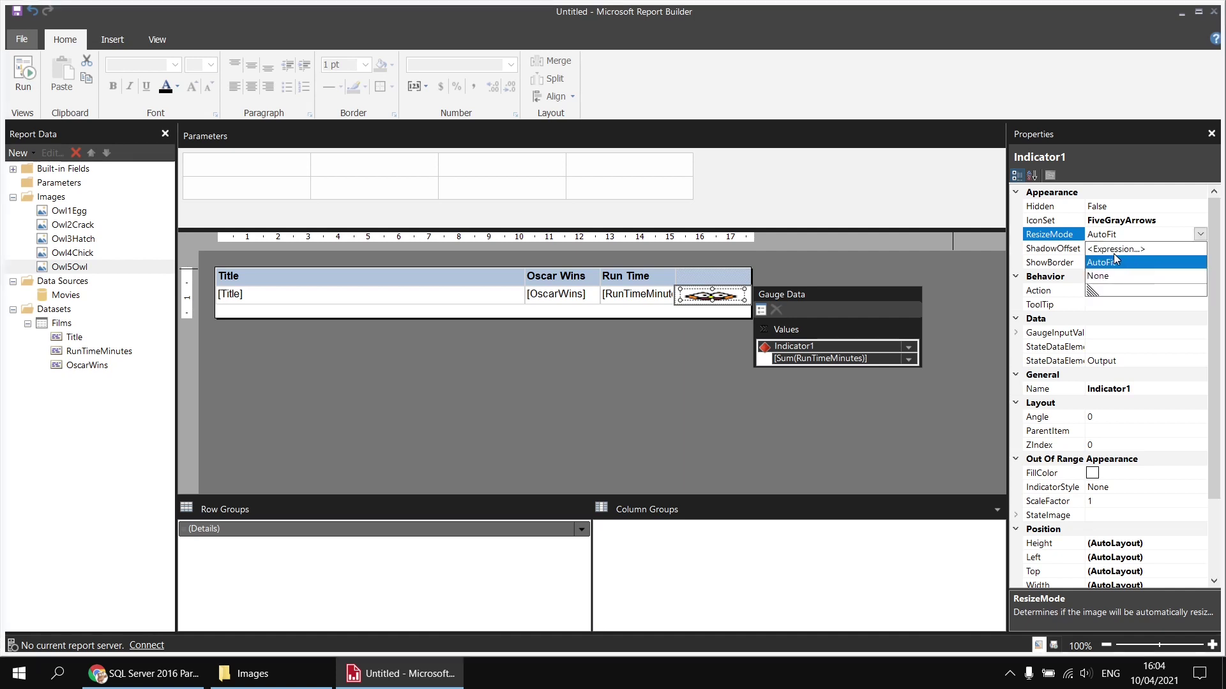
{"action": "left_click", "coordinate": [1105, 277]}
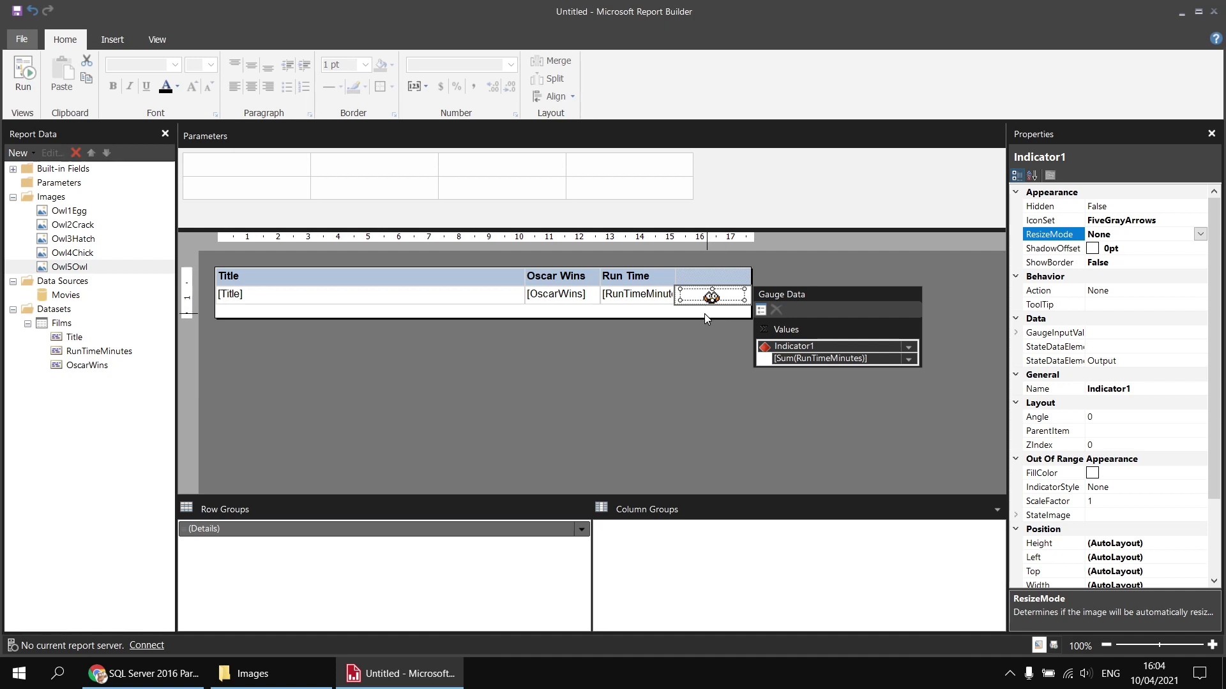
Preview the unstretched owl images, then return to design and select the Title cell.
{"action": "left_click", "coordinate": [23, 72]}
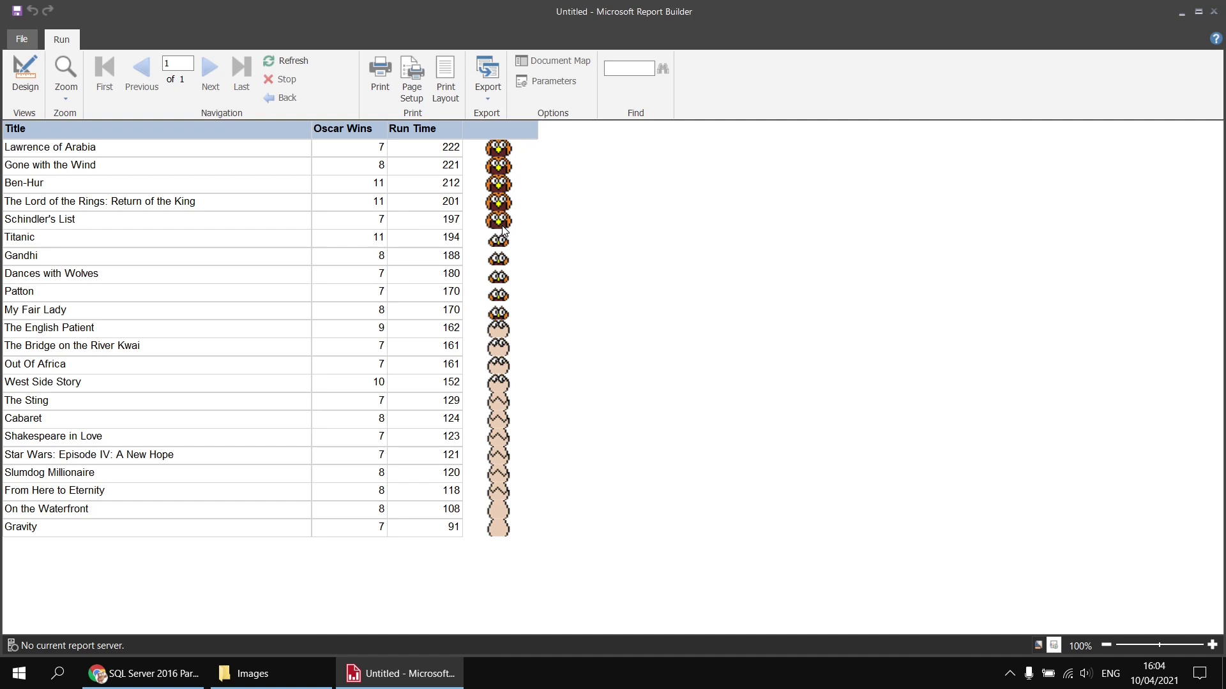
{"action": "left_click", "coordinate": [26, 74]}
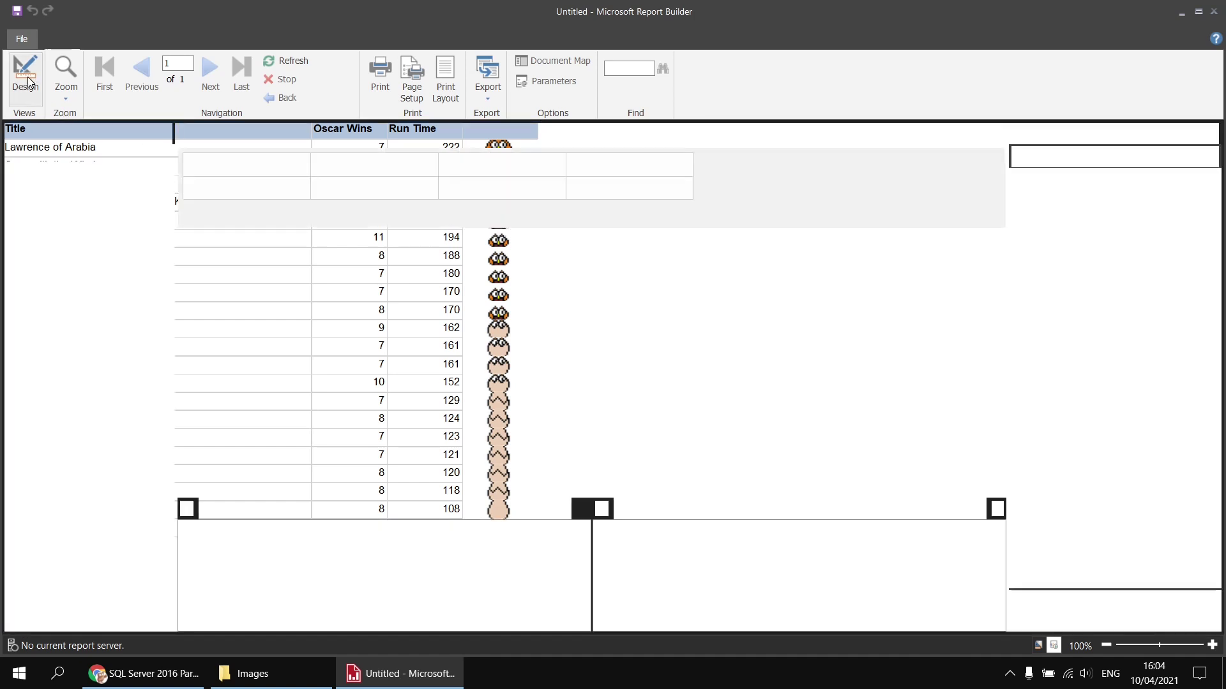
{"action": "left_click", "coordinate": [268, 296]}
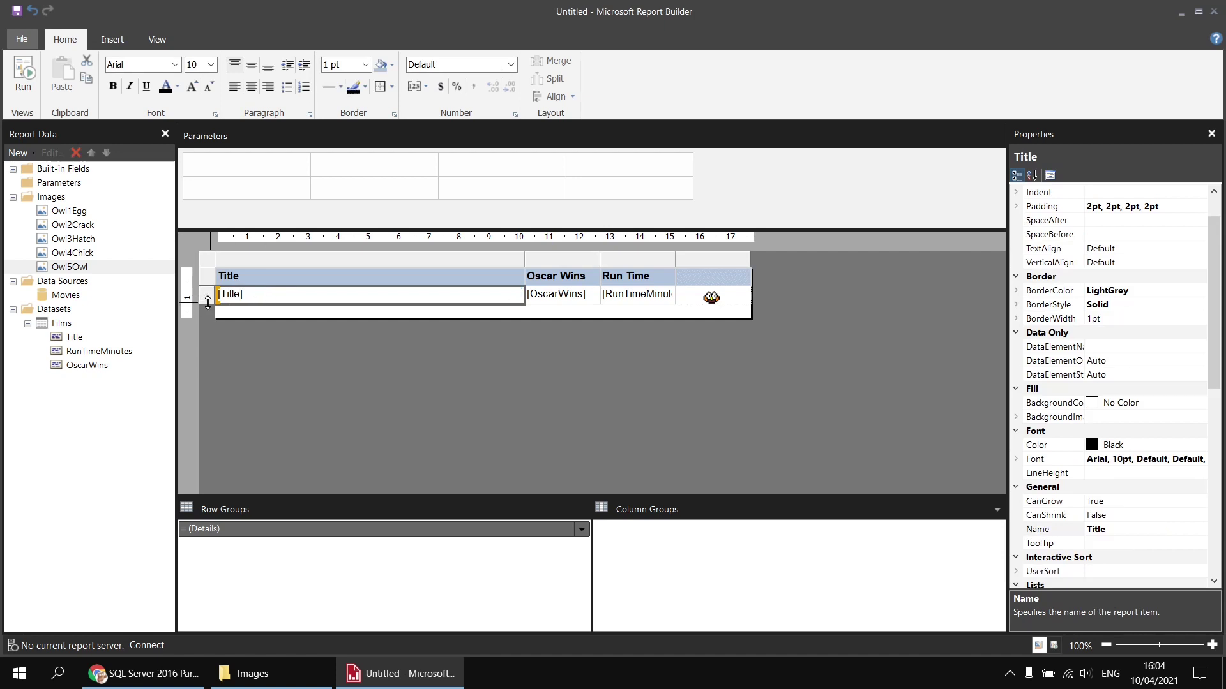
Increase the details row height and preview the report, scrolling through the film rows.
{"action": "left_click_drag", "start_coordinate": [208, 300], "coordinate": [204, 309]}
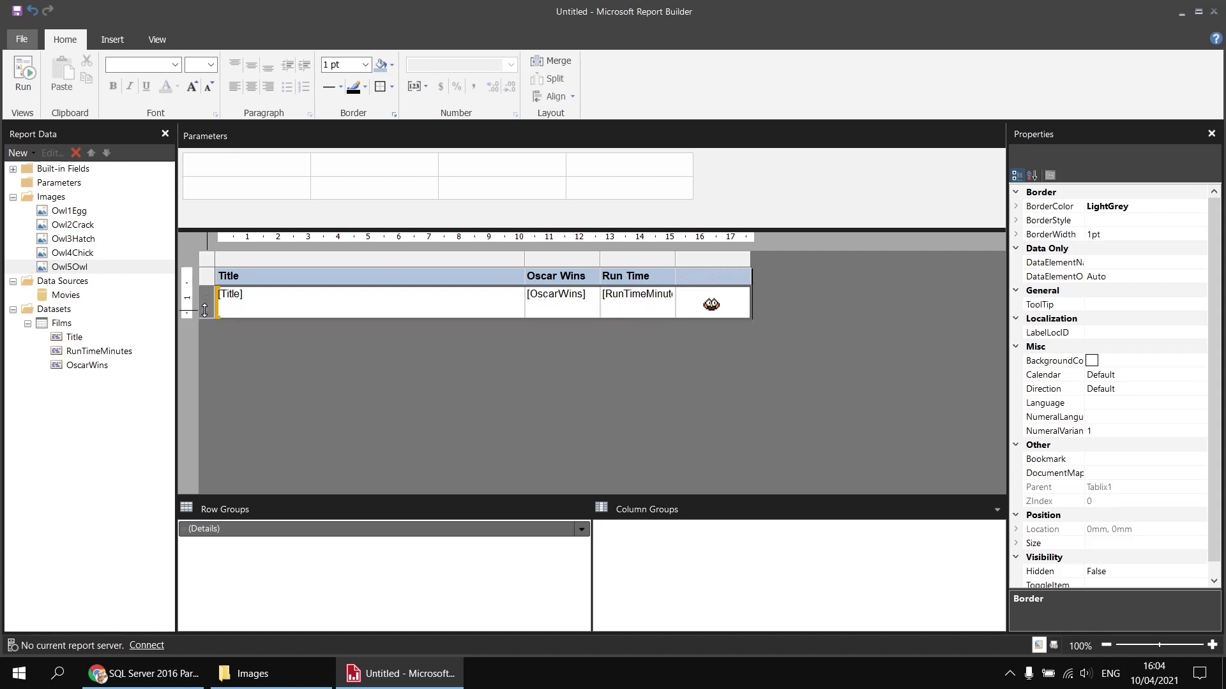
{"action": "left_click", "coordinate": [23, 74]}
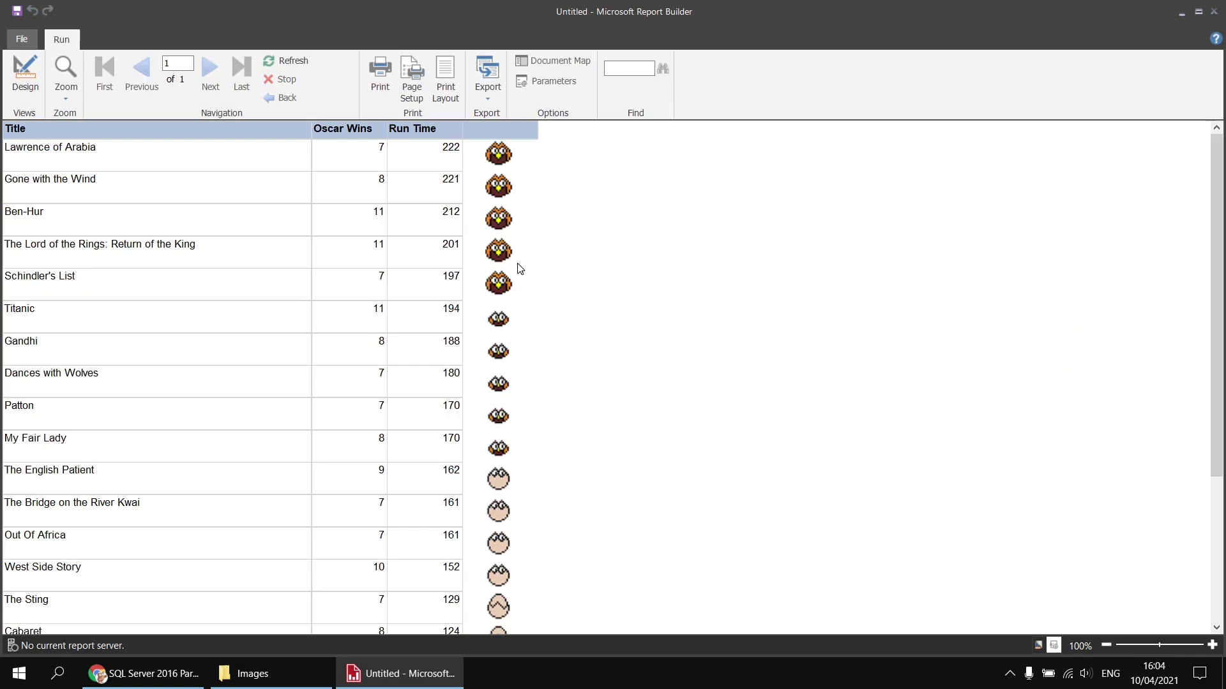
{"action": "scroll", "coordinate": [538, 266], "scroll_direction": "down", "scroll_amount": 5}
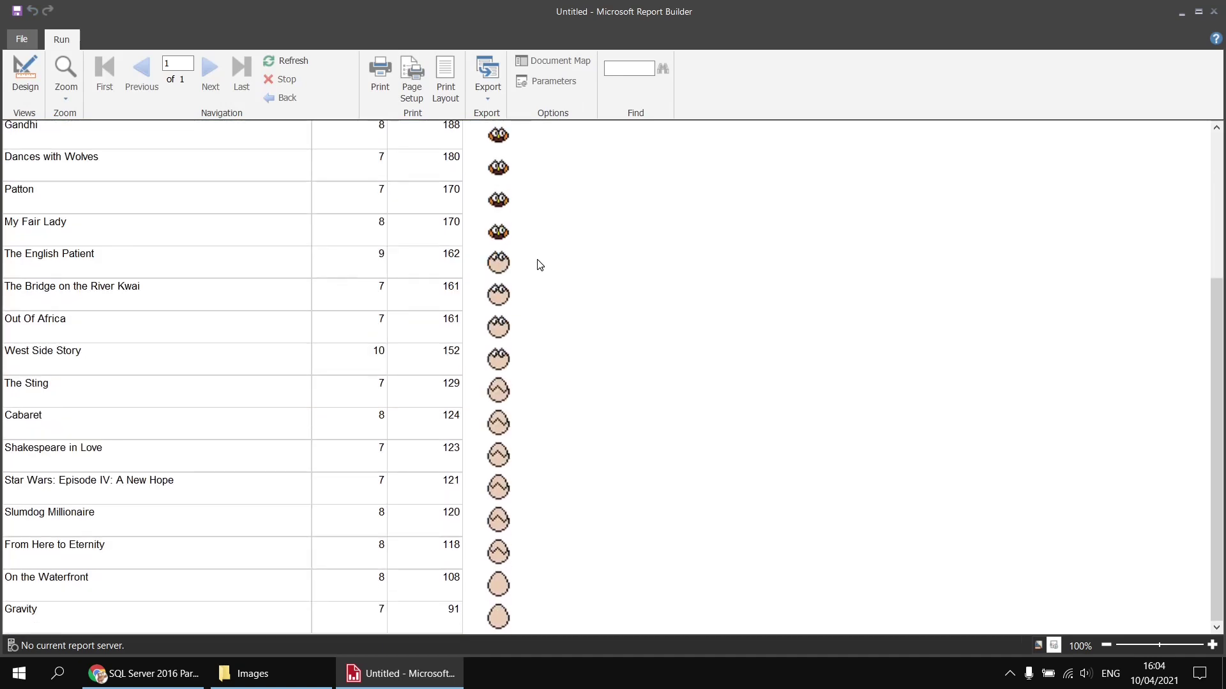
{"action": "scroll", "coordinate": [540, 265], "scroll_direction": "up", "scroll_amount": 5}
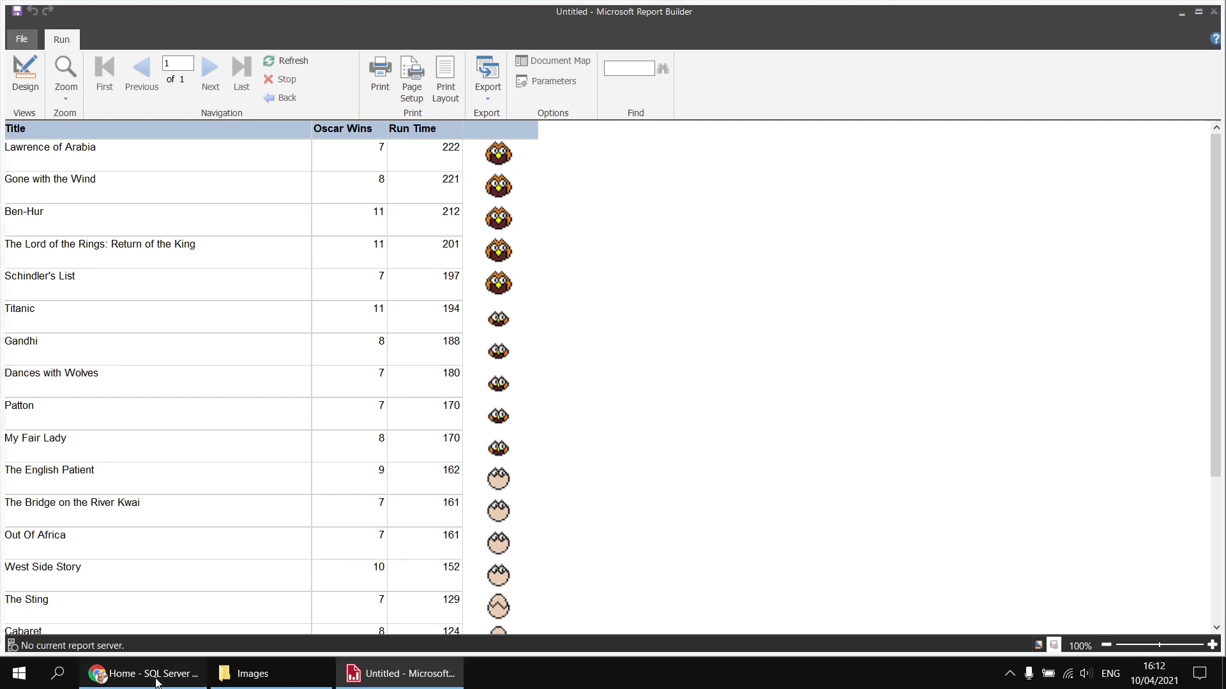
In Chrome's Reporting Services portal, open the Images folder and upload Owl5 Owl.png.
{"action": "left_click", "coordinate": [176, 672]}
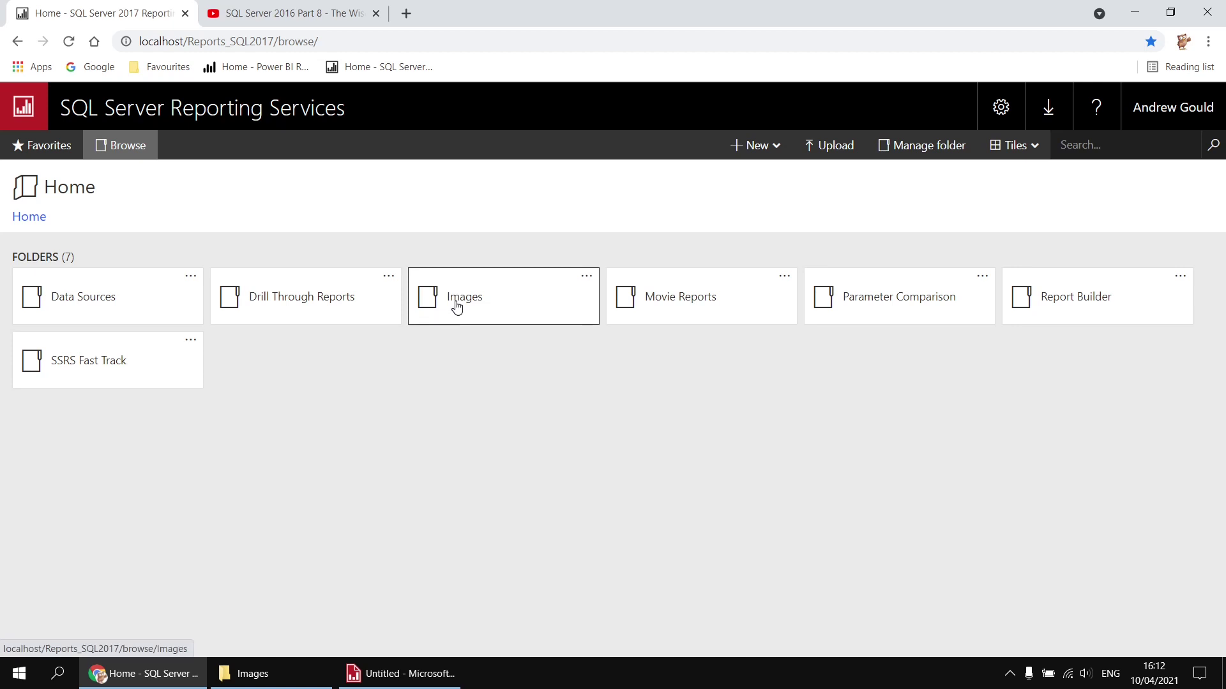
{"action": "left_click", "coordinate": [778, 150]}
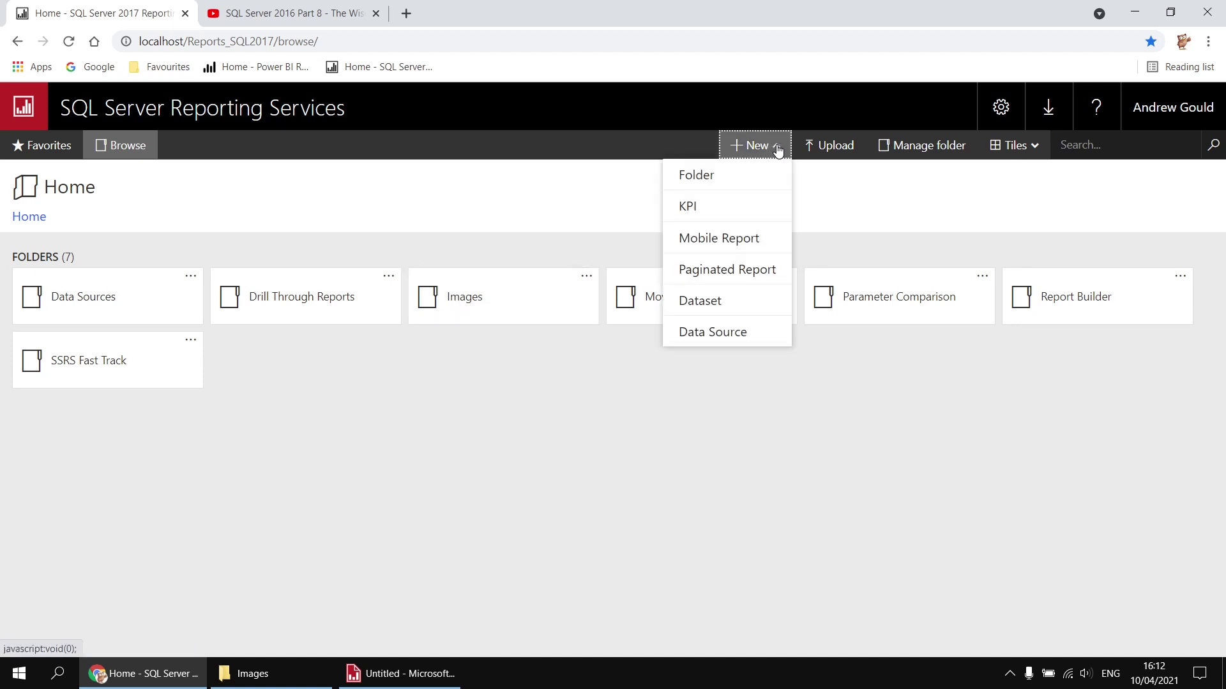
{"action": "left_click", "coordinate": [471, 301]}
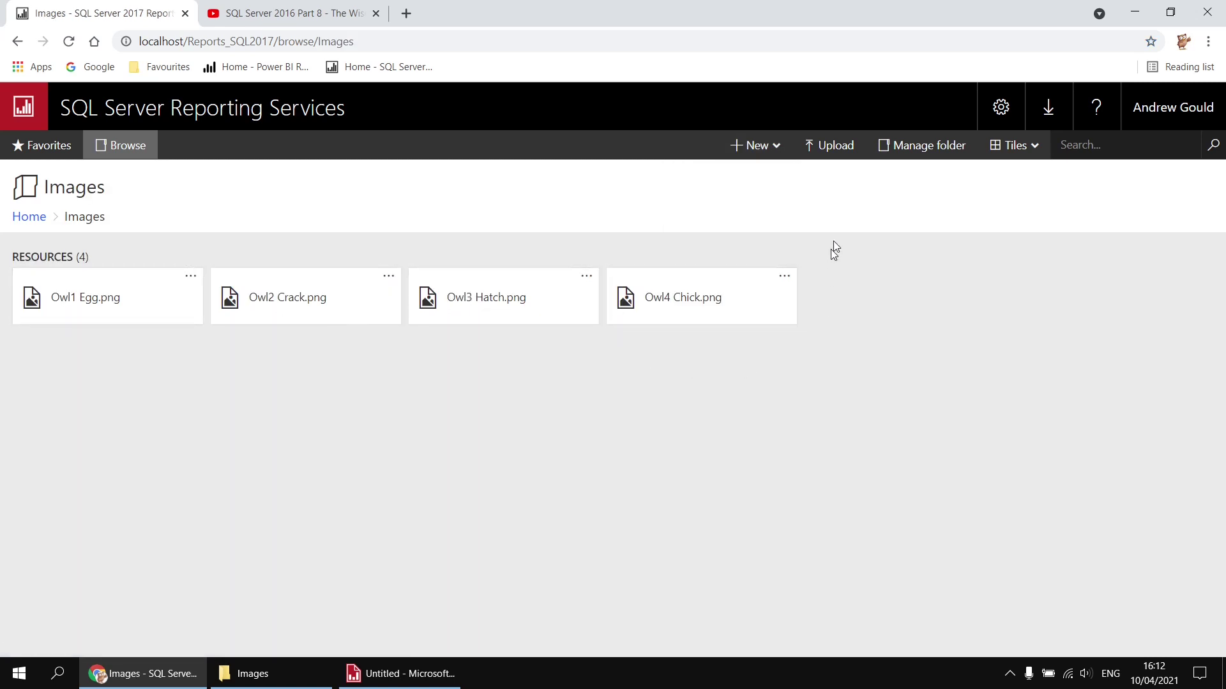
{"action": "left_click", "coordinate": [829, 147]}
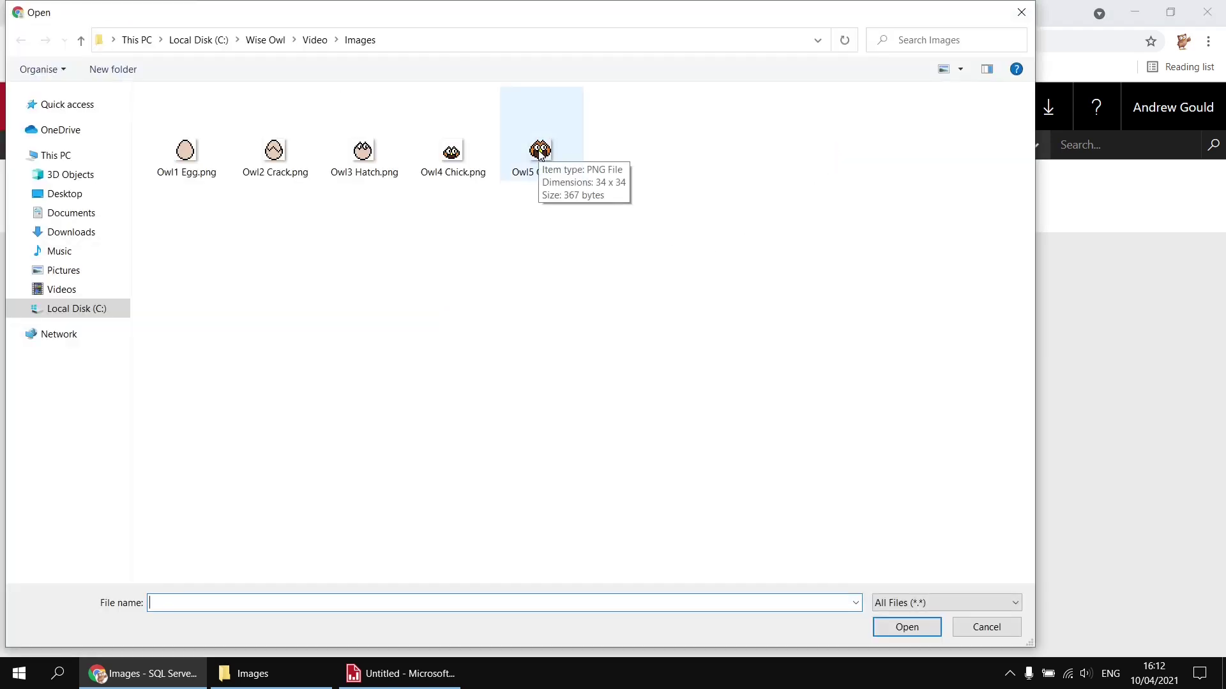
{"action": "double_click", "coordinate": [539, 152]}
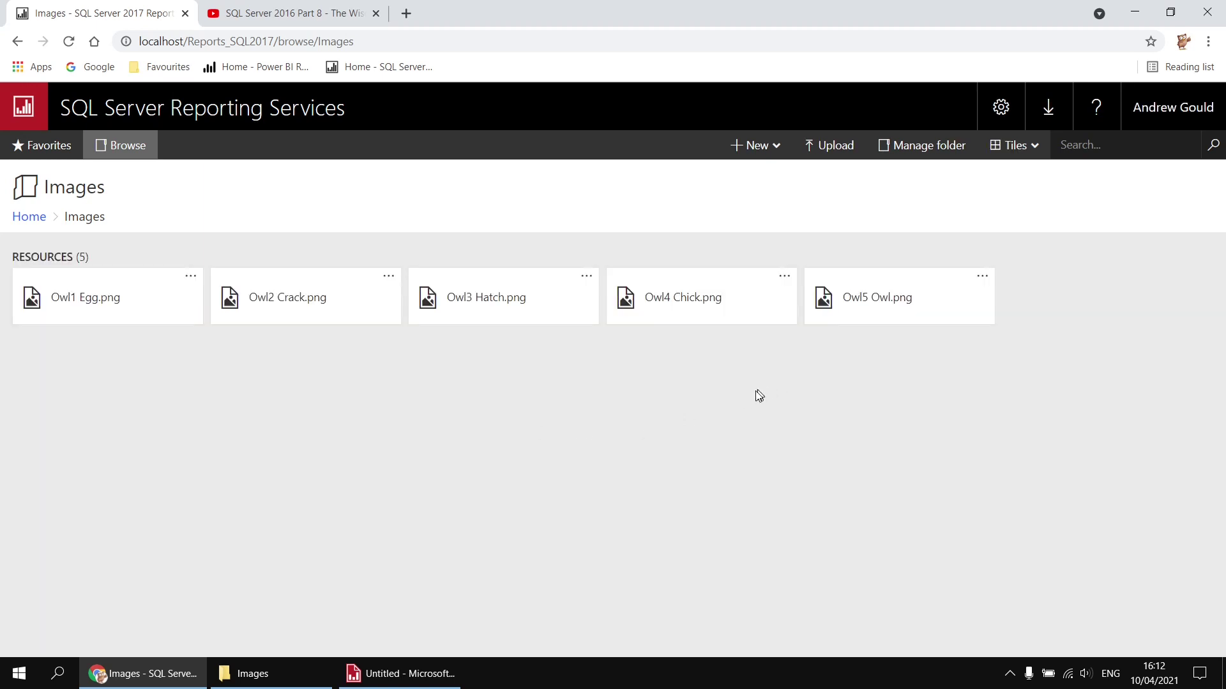
In design view, open the owl indicator's Value and States properties.
{"action": "left_click", "coordinate": [400, 674]}
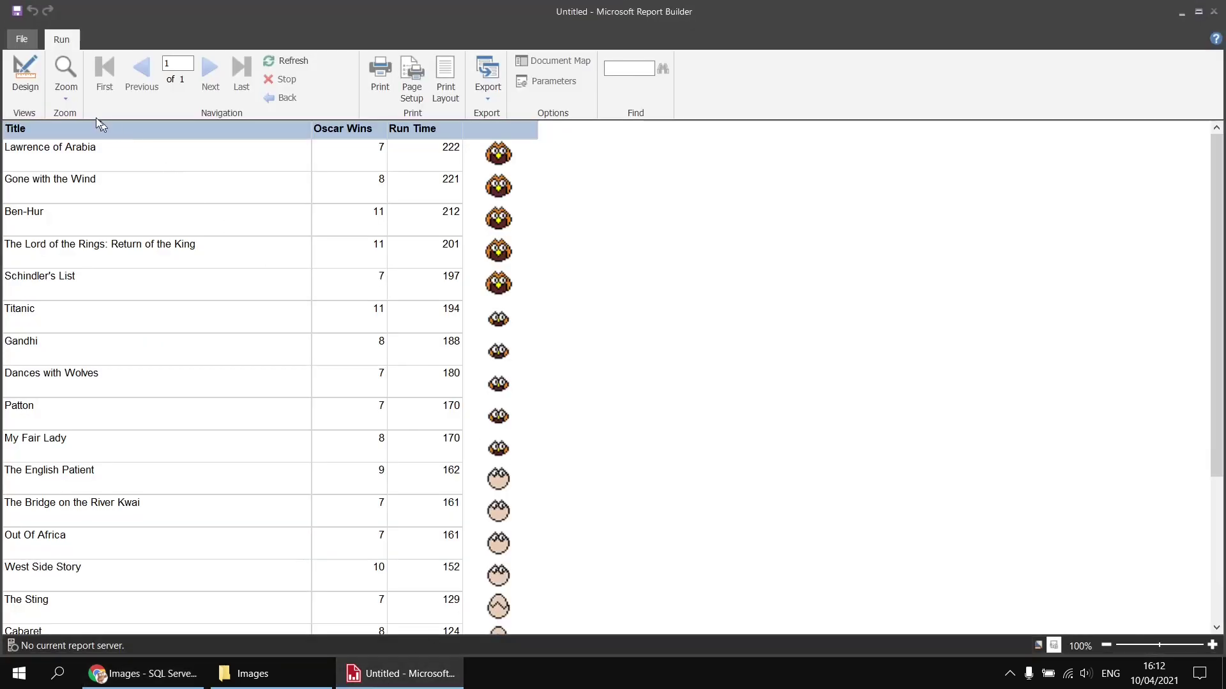
{"action": "left_click", "coordinate": [19, 88]}
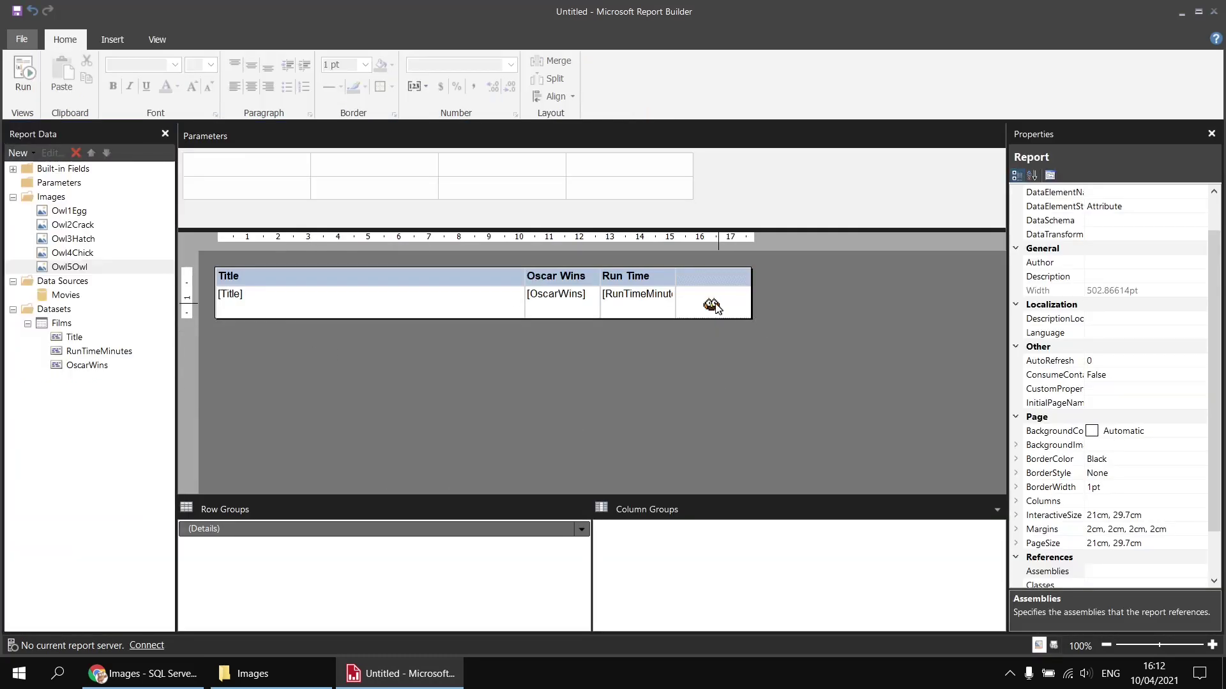
{"action": "left_click", "coordinate": [712, 305]}
{"action": "right_click", "coordinate": [710, 309]}
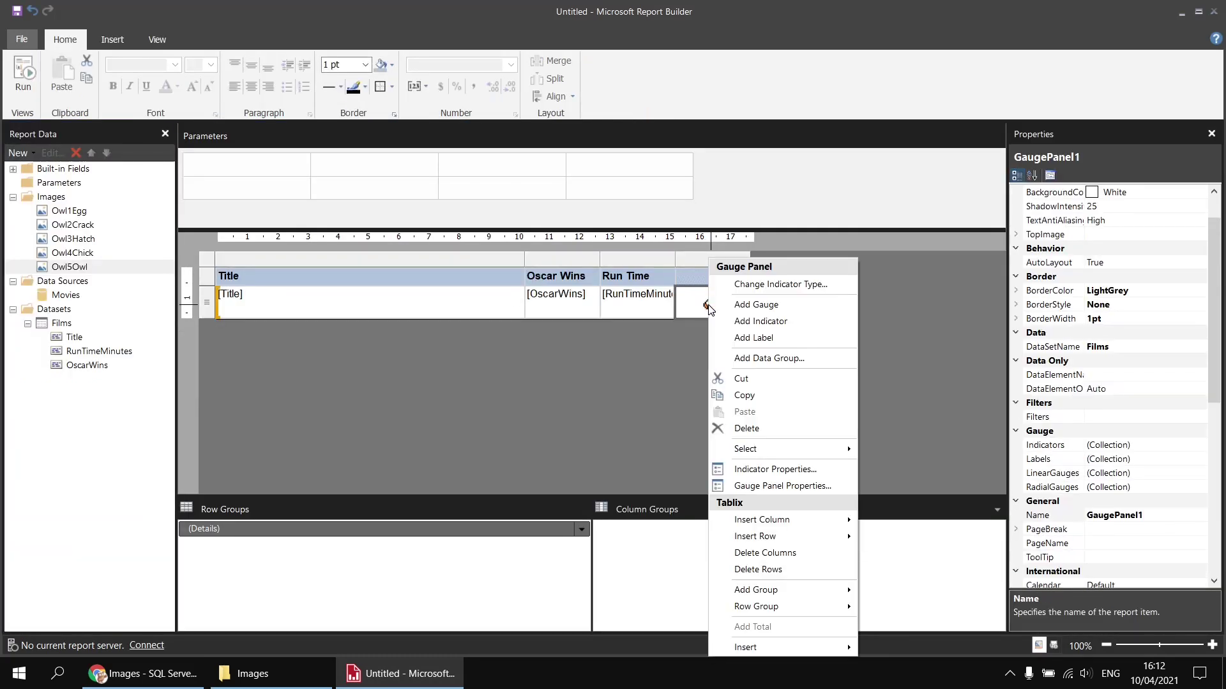
{"action": "left_click", "coordinate": [731, 470]}
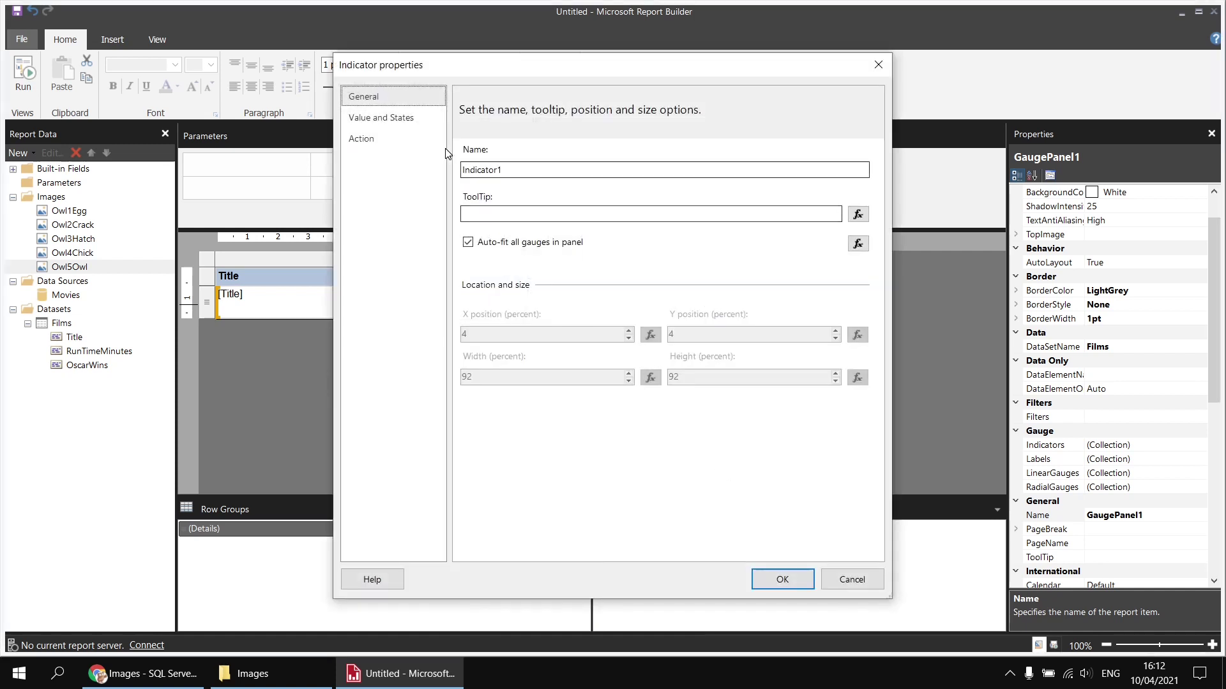
{"action": "left_click", "coordinate": [383, 117]}
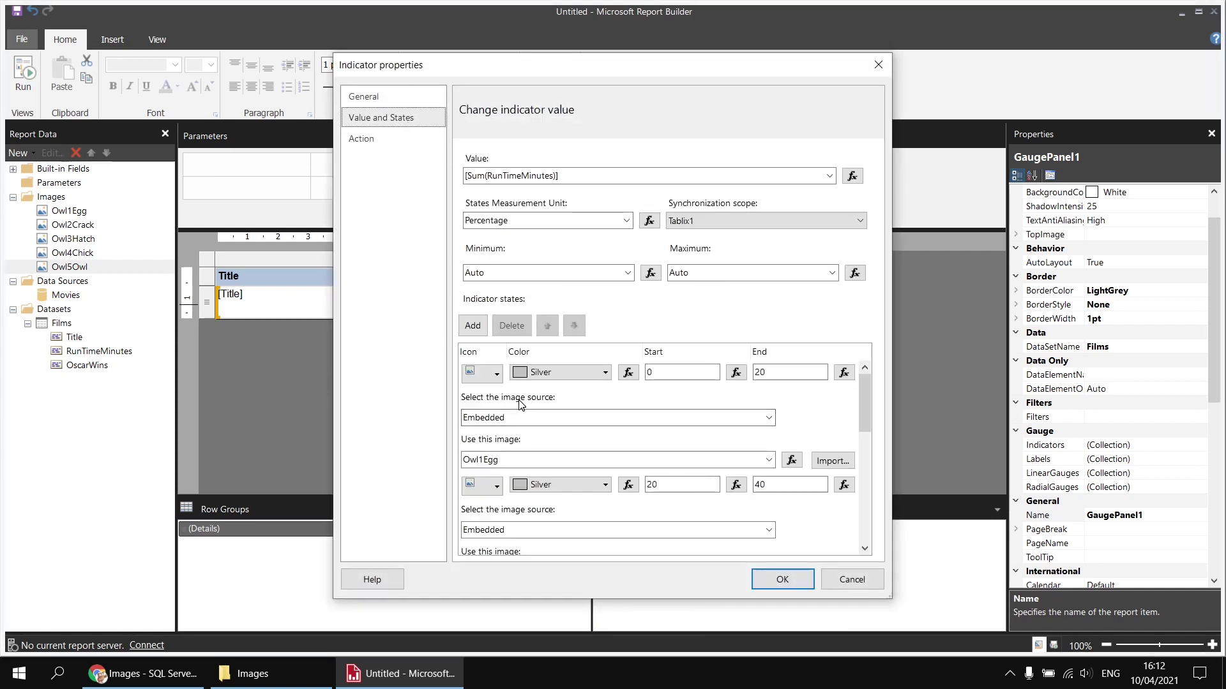
Set the first state to the external server image /Images/Owl1 Egg.png.
{"action": "left_click", "coordinate": [769, 418]}
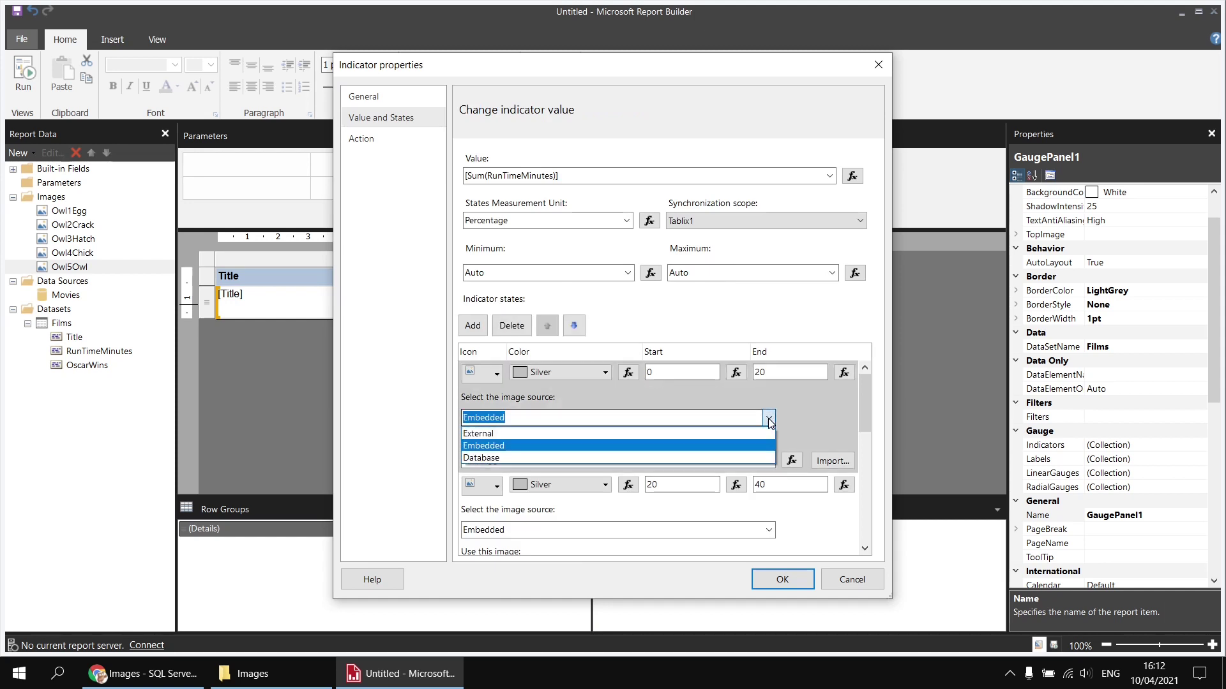
{"action": "left_click", "coordinate": [510, 434]}
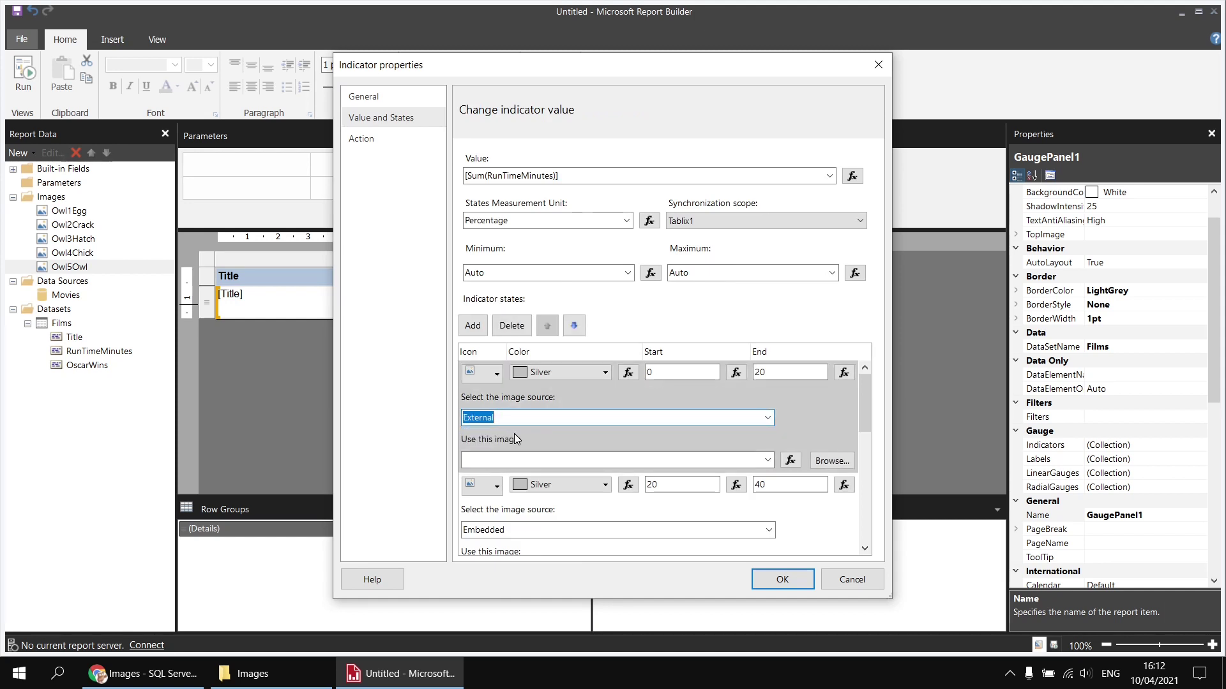
{"action": "left_click", "coordinate": [837, 461]}
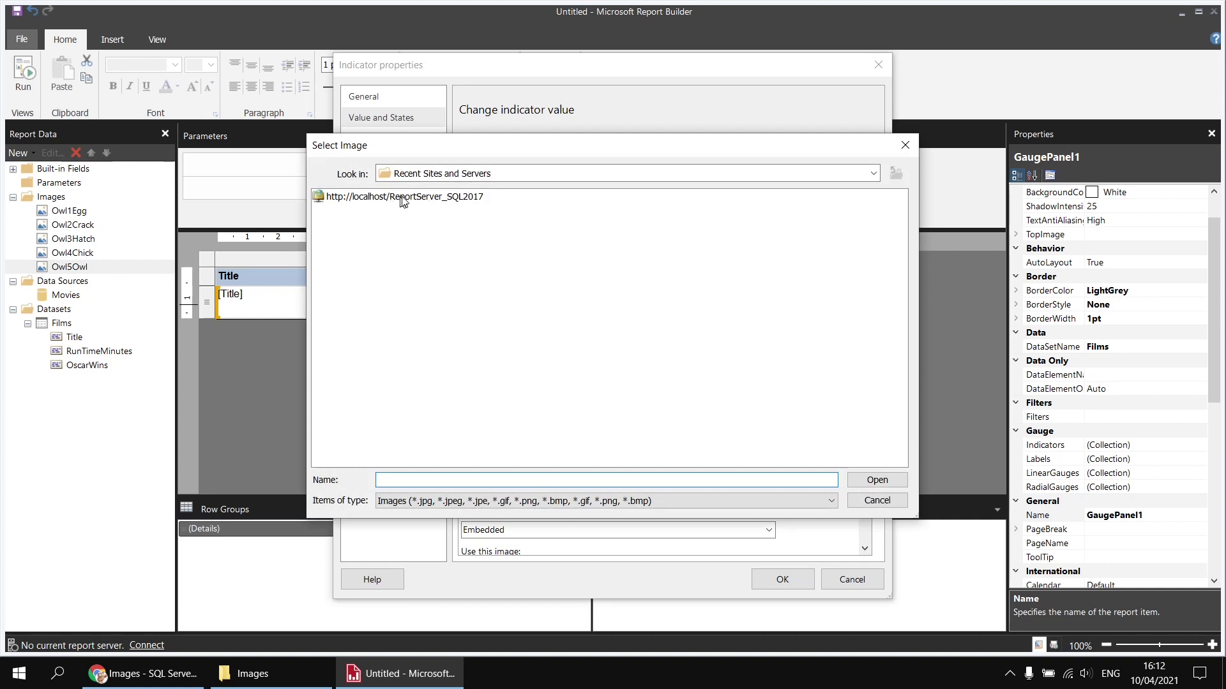
{"action": "double_click", "coordinate": [408, 197]}
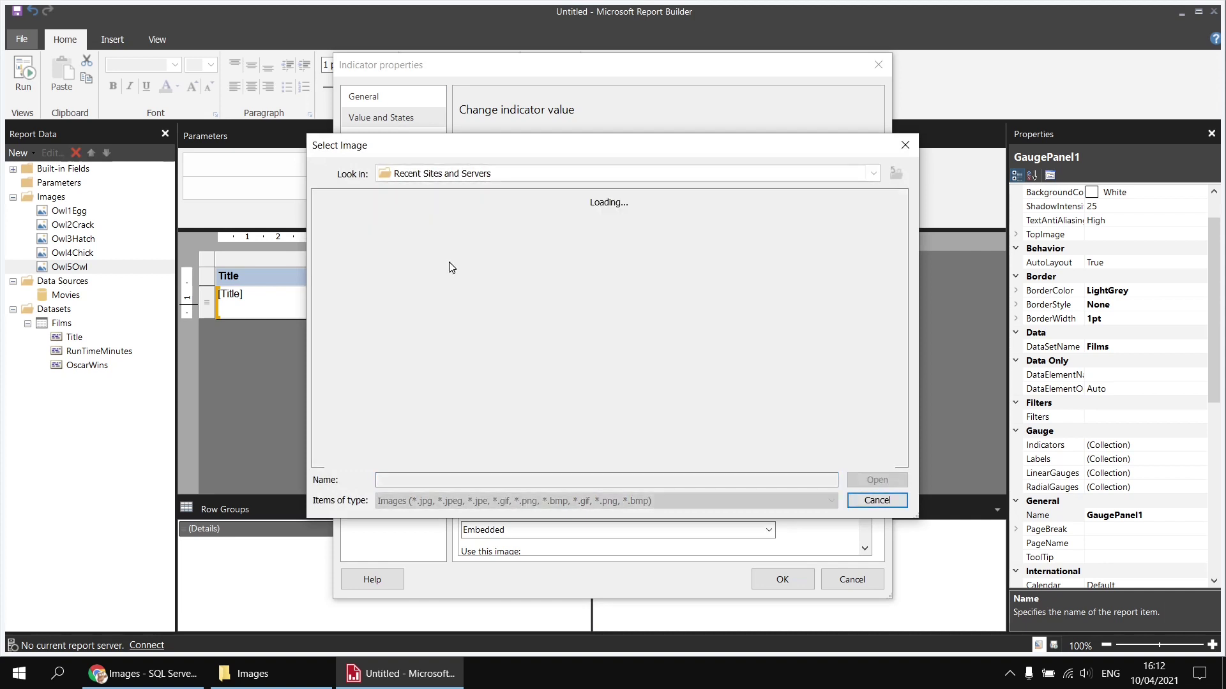
{"action": "double_click", "coordinate": [341, 223]}
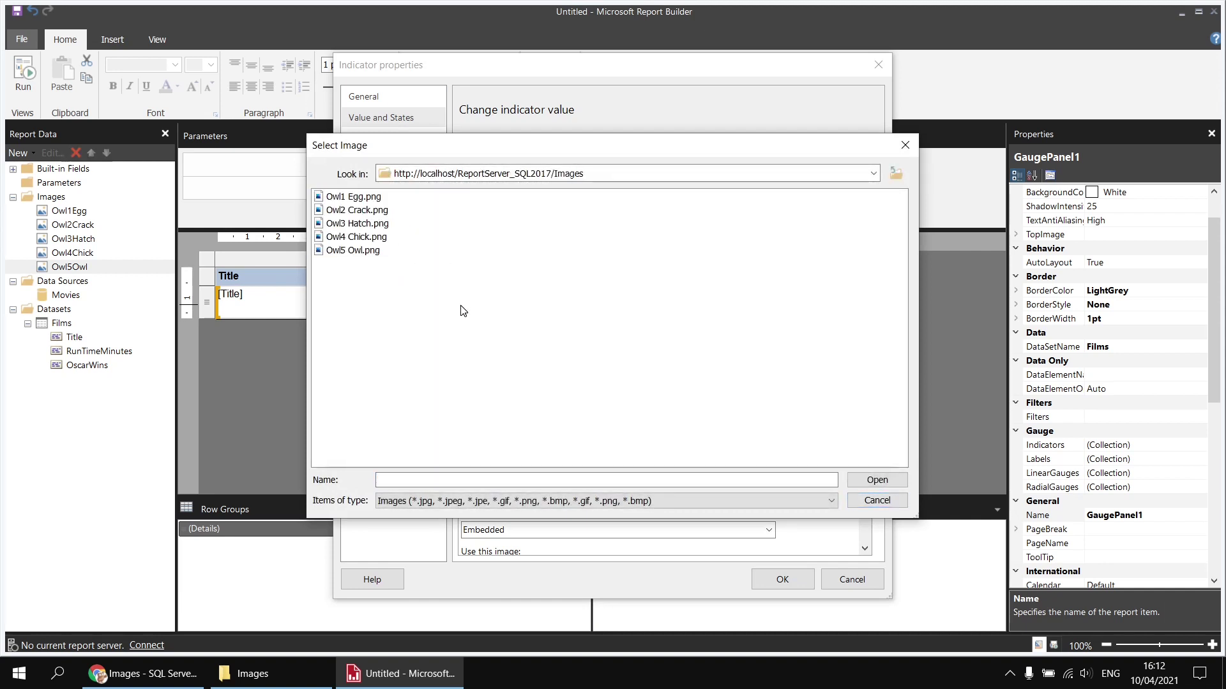
{"action": "double_click", "coordinate": [357, 197]}
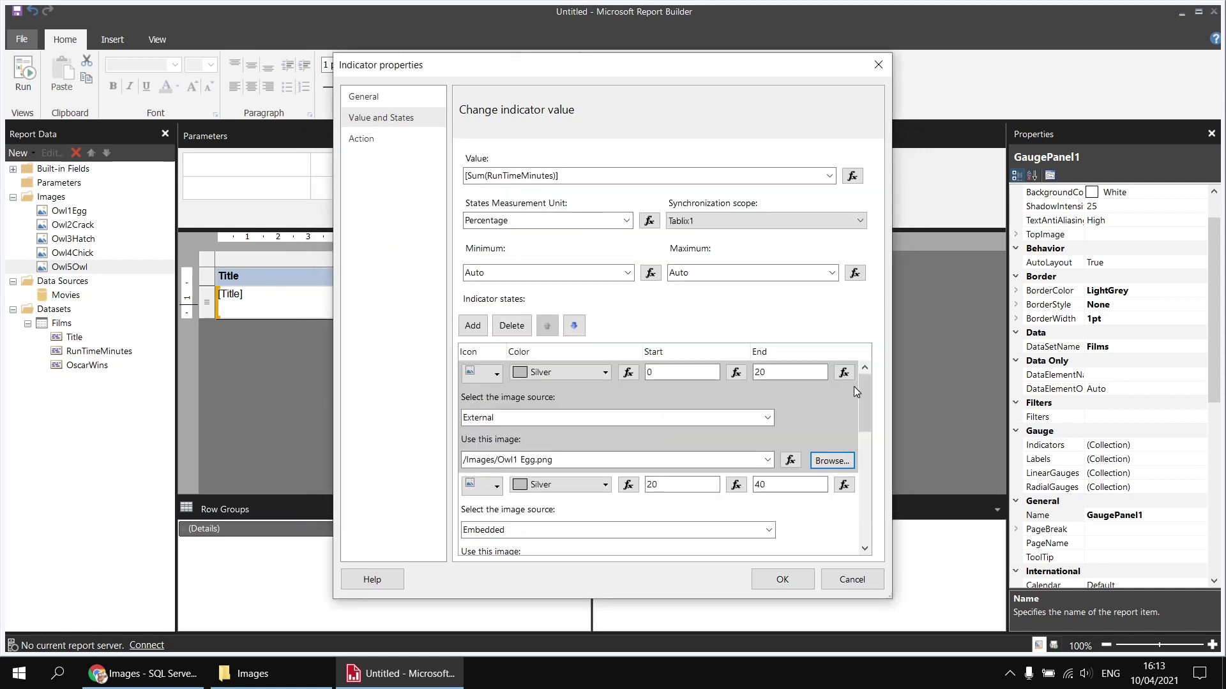
{"action": "left_click_drag", "start_coordinate": [863, 381], "coordinate": [860, 426]}
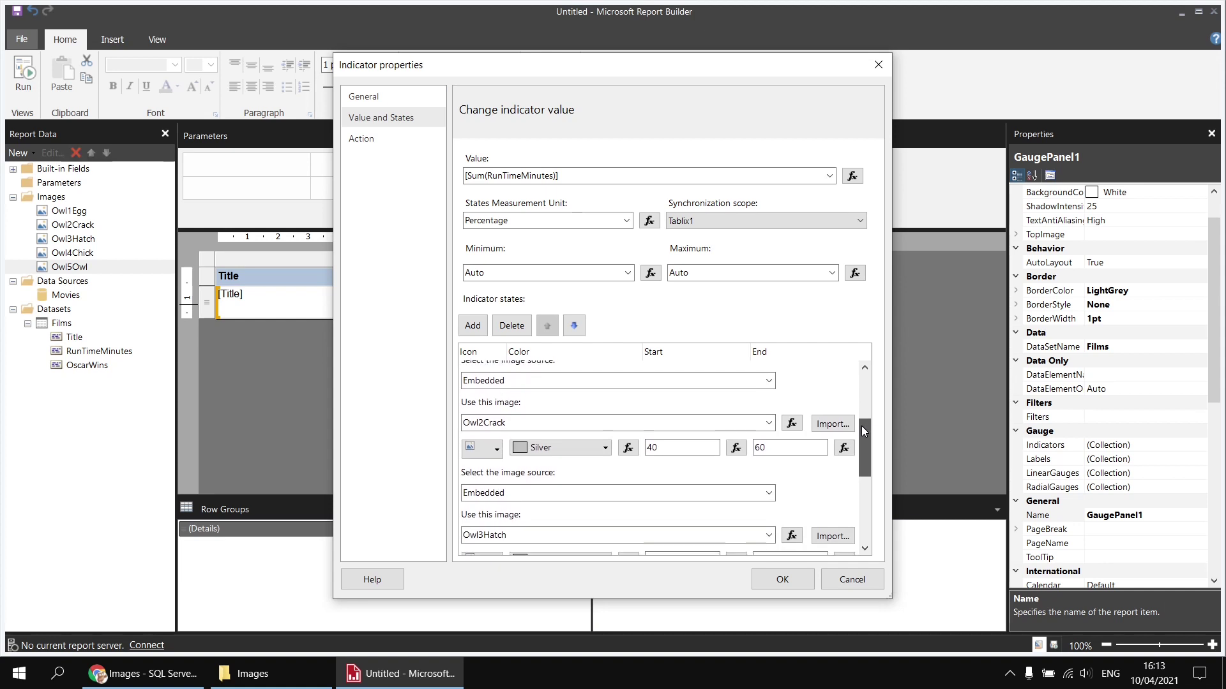
Set the second state to the external server image /Images/Owl2 Crack.png.
{"action": "left_click", "coordinate": [768, 376]}
{"action": "left_click", "coordinate": [538, 433]}
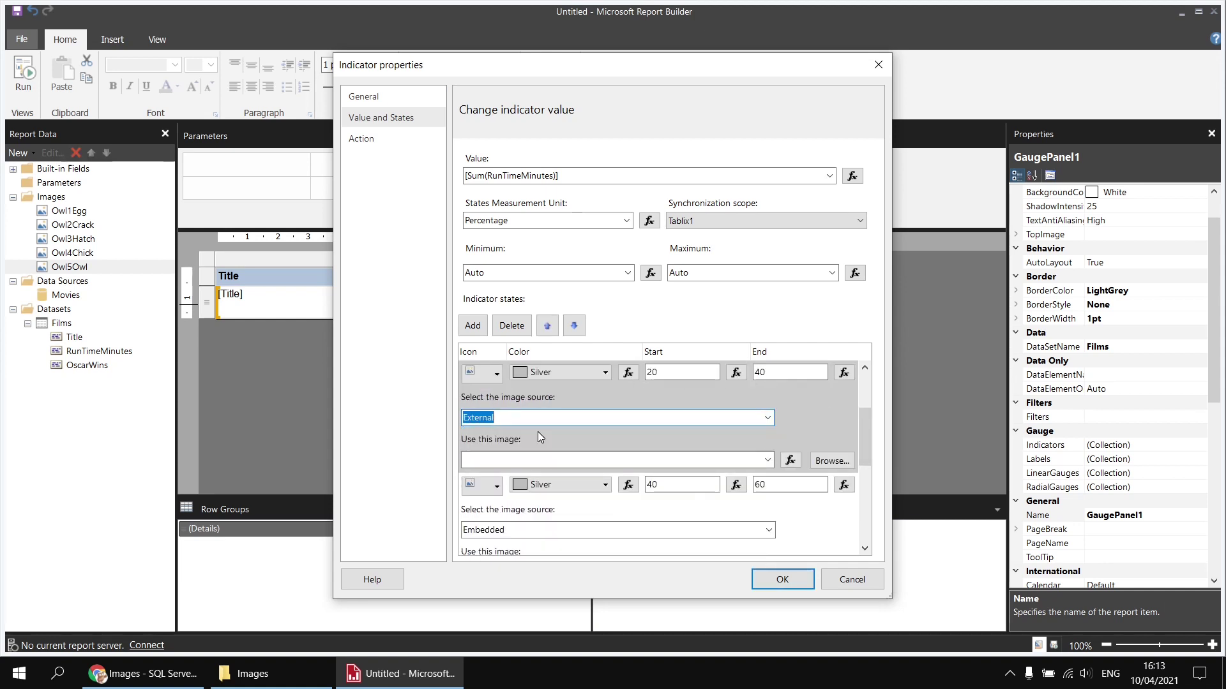
{"action": "left_click", "coordinate": [830, 460]}
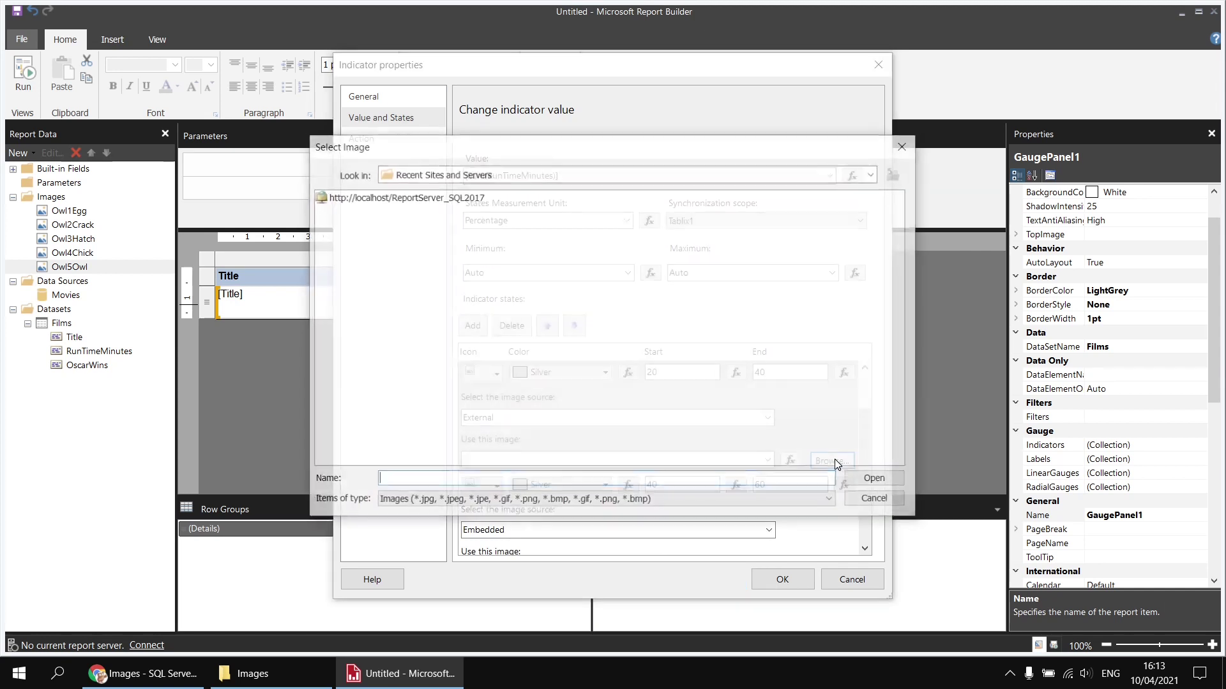
{"action": "left_click", "coordinate": [410, 201]}
{"action": "double_click", "coordinate": [412, 200]}
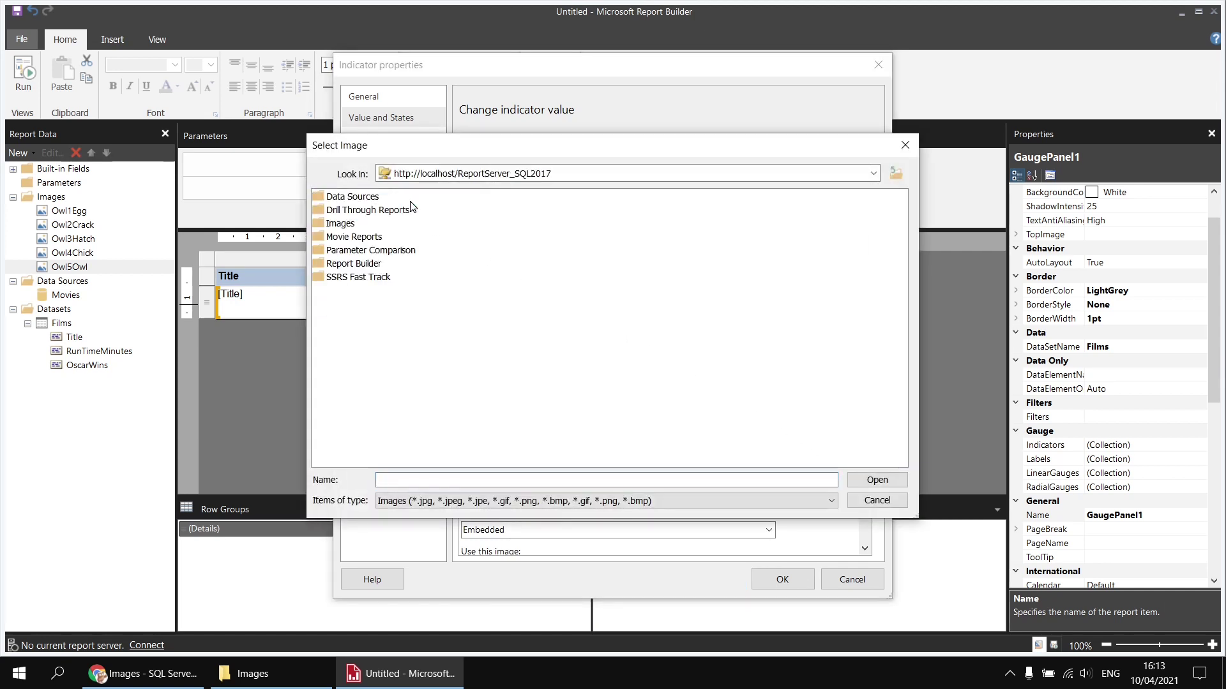
{"action": "double_click", "coordinate": [355, 228]}
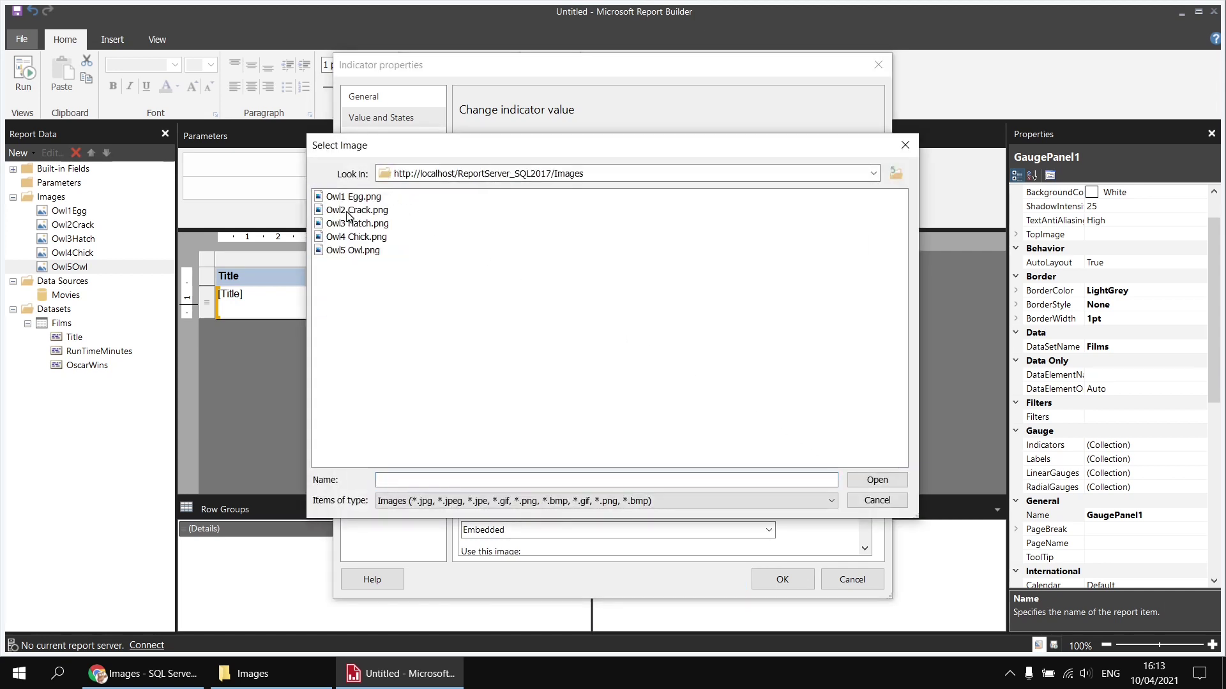
{"action": "double_click", "coordinate": [355, 211]}
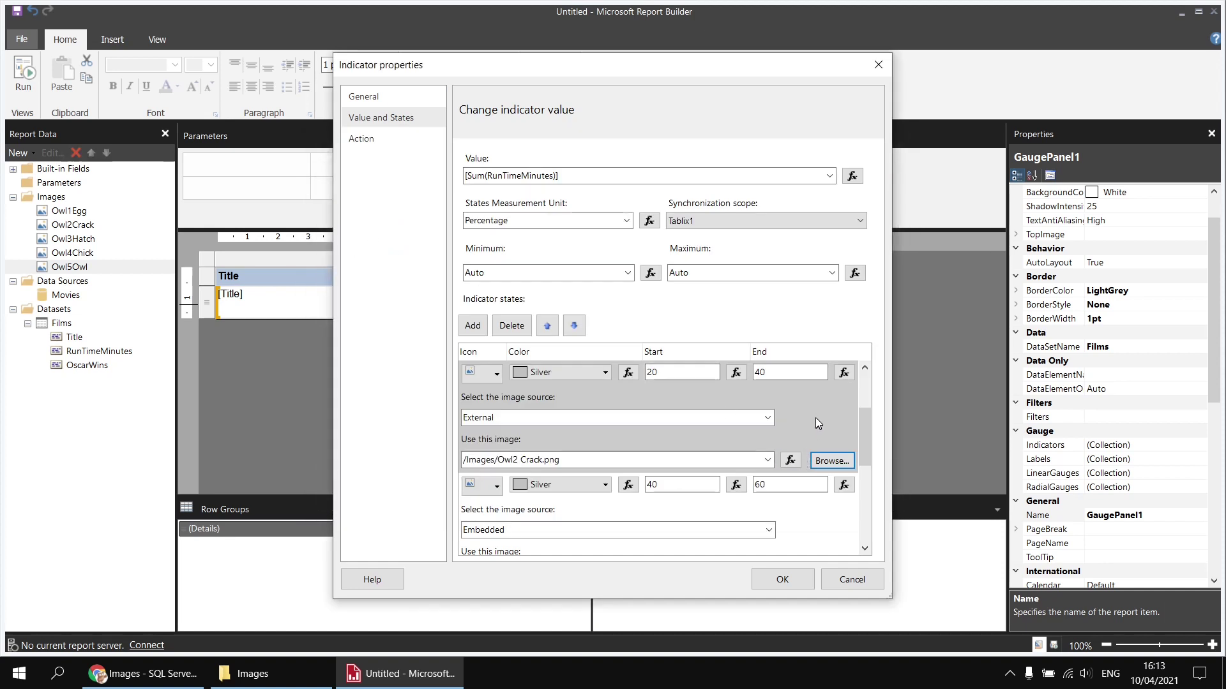
{"action": "left_click_drag", "start_coordinate": [865, 423], "coordinate": [865, 449]}
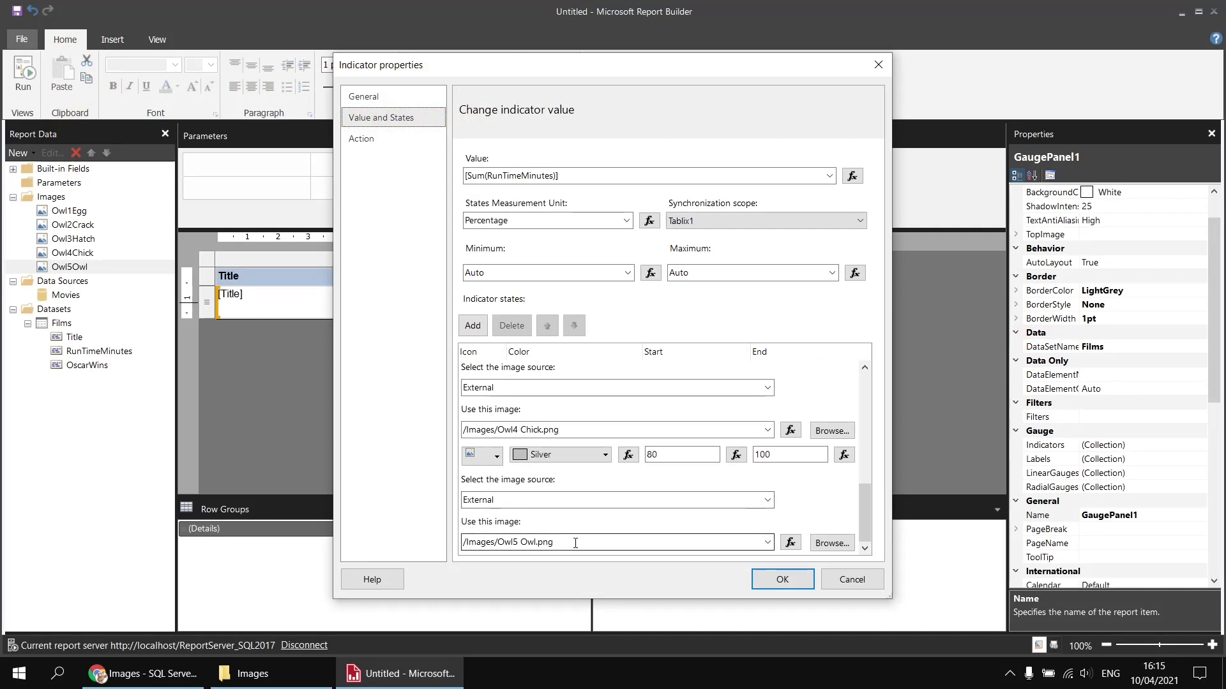
Apply the server-image indicator settings and preview the owl stages graded by run time, then return to design.
{"action": "left_click", "coordinate": [776, 576]}
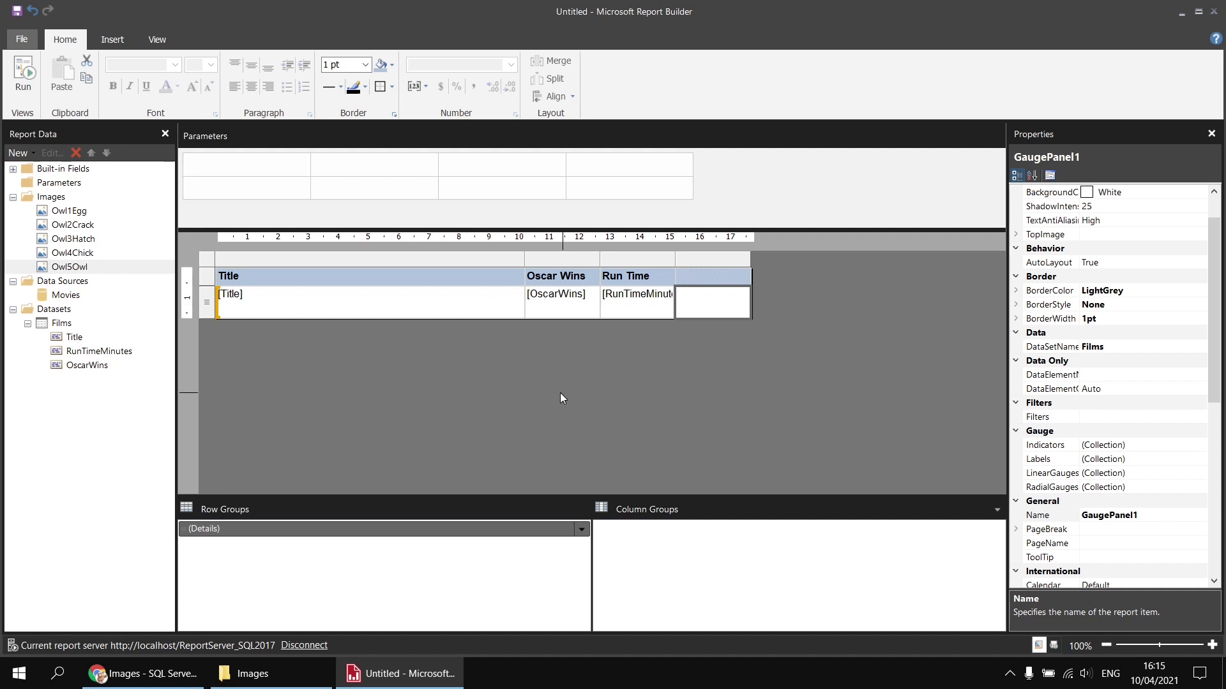
{"action": "left_click", "coordinate": [24, 71]}
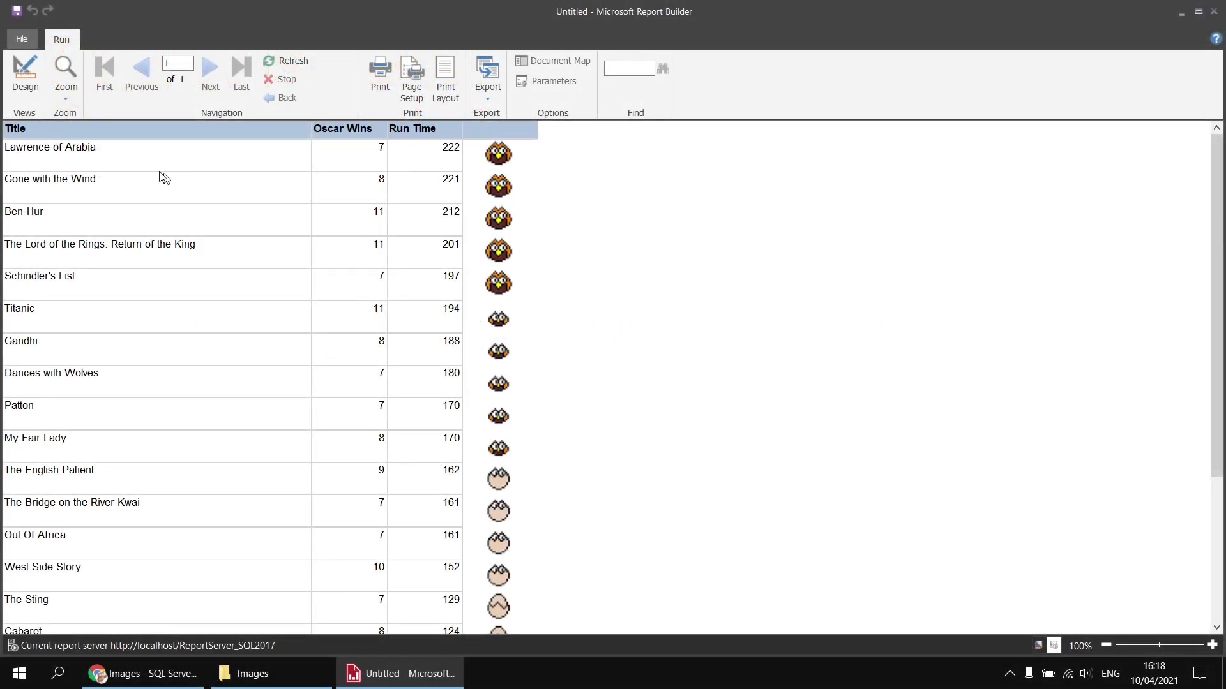
{"action": "left_click", "coordinate": [25, 71]}
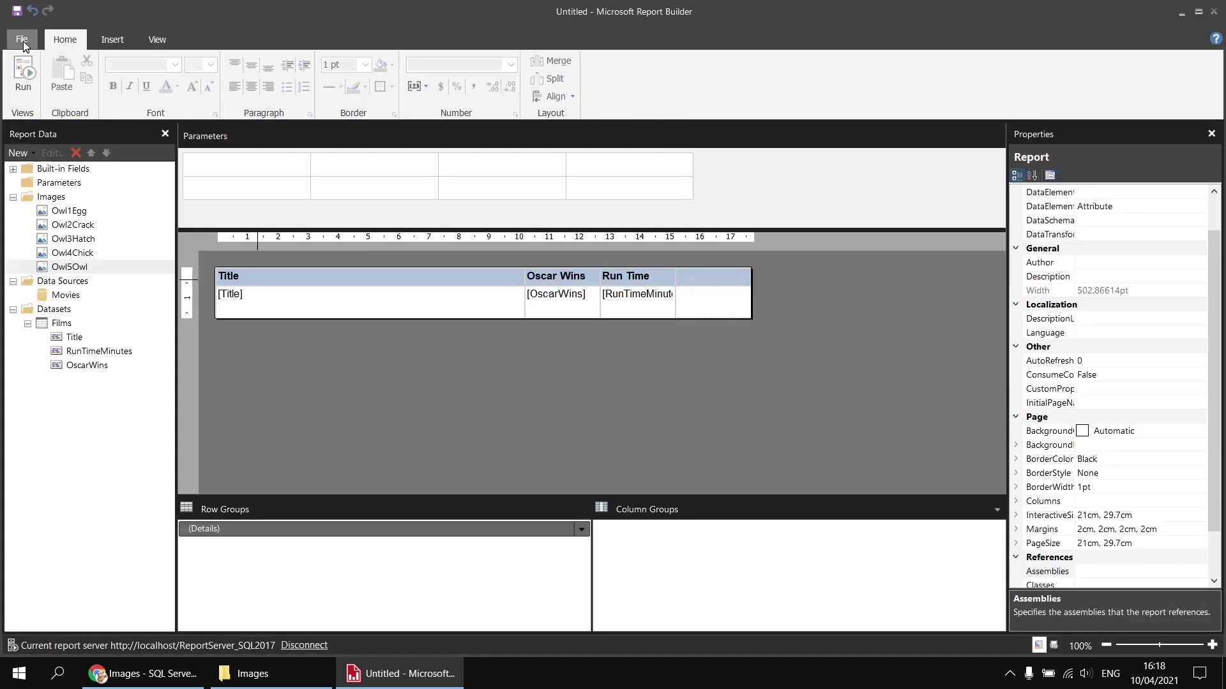
Save the report as 'Custom Indicator Images' in the server's Report Builder folder.
{"action": "left_click", "coordinate": [22, 39]}
{"action": "left_click", "coordinate": [57, 181]}
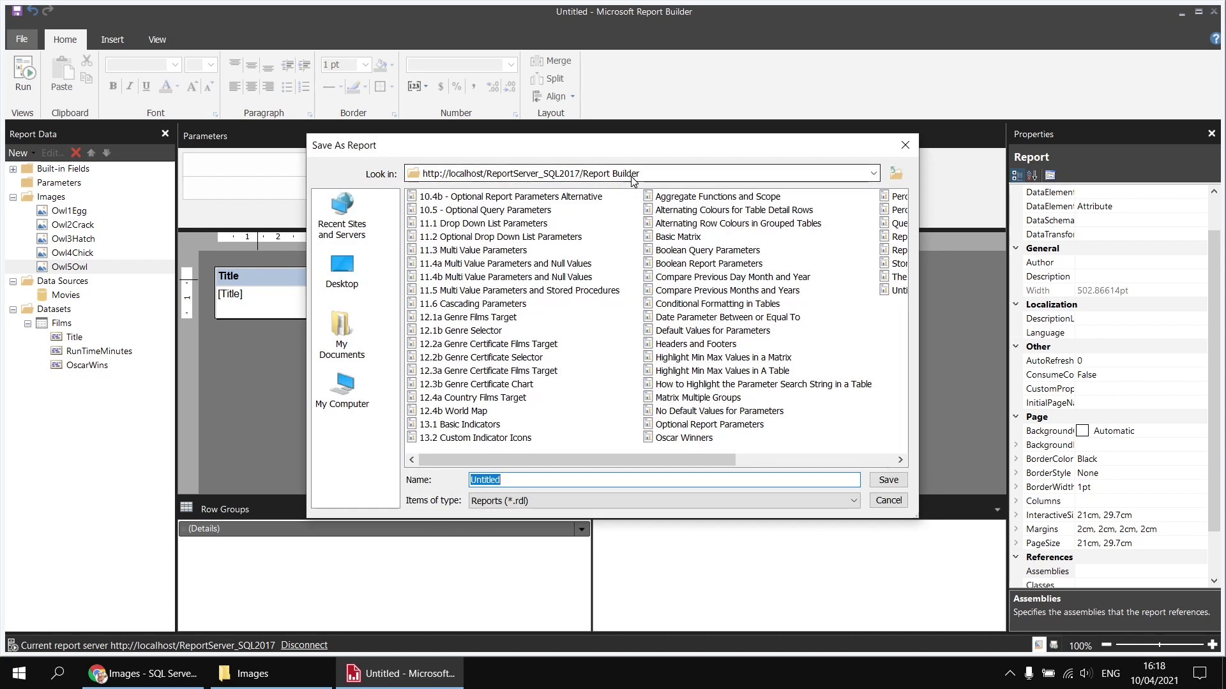
{"action": "type", "text": "C"}
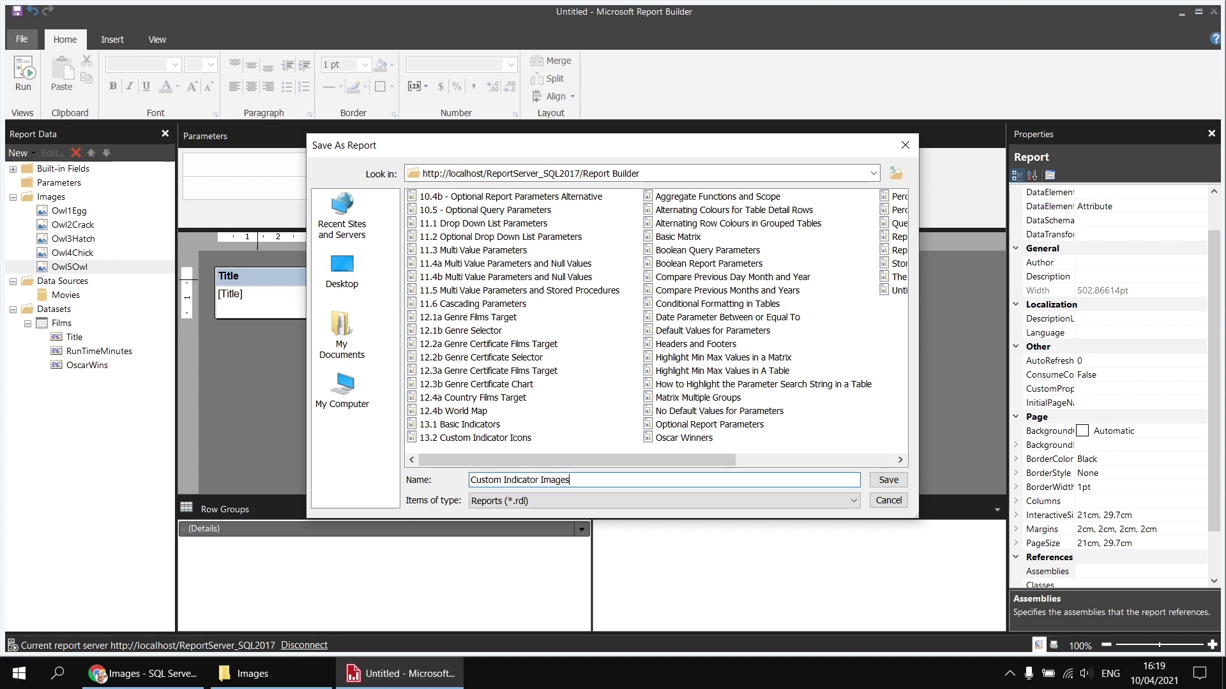
{"action": "type", "text": "ustom Indicator Images"}
{"action": "left_click", "coordinate": [888, 480]}
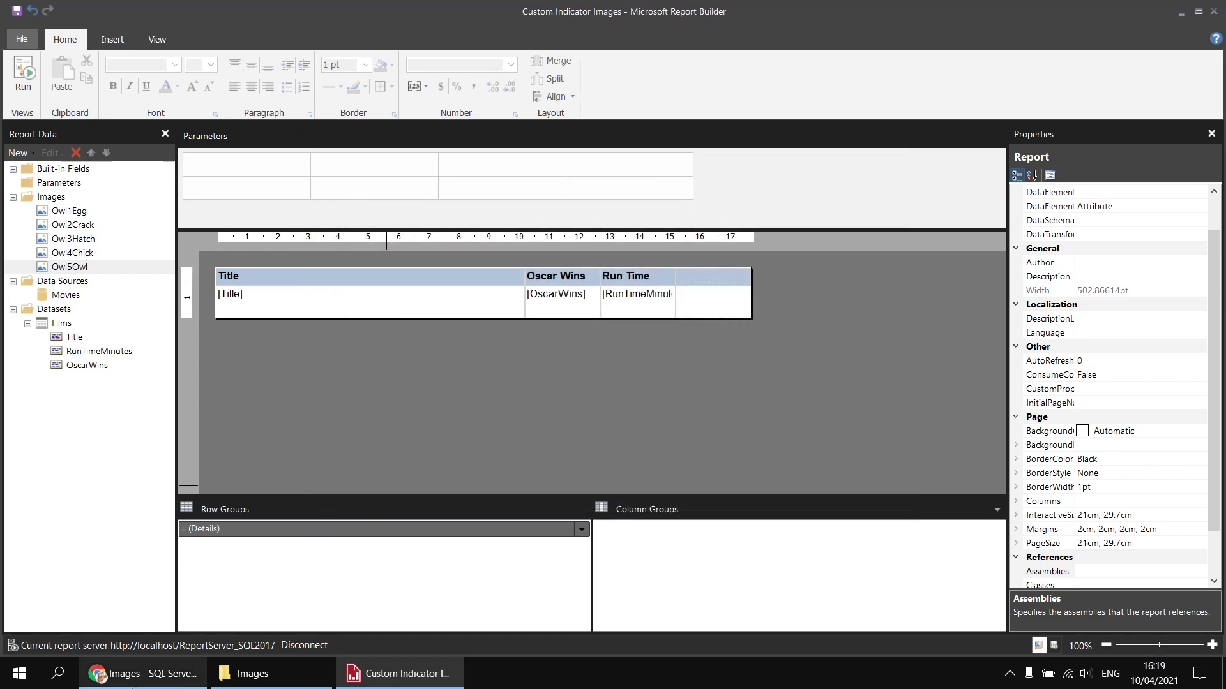
{"action": "left_click", "coordinate": [137, 678]}
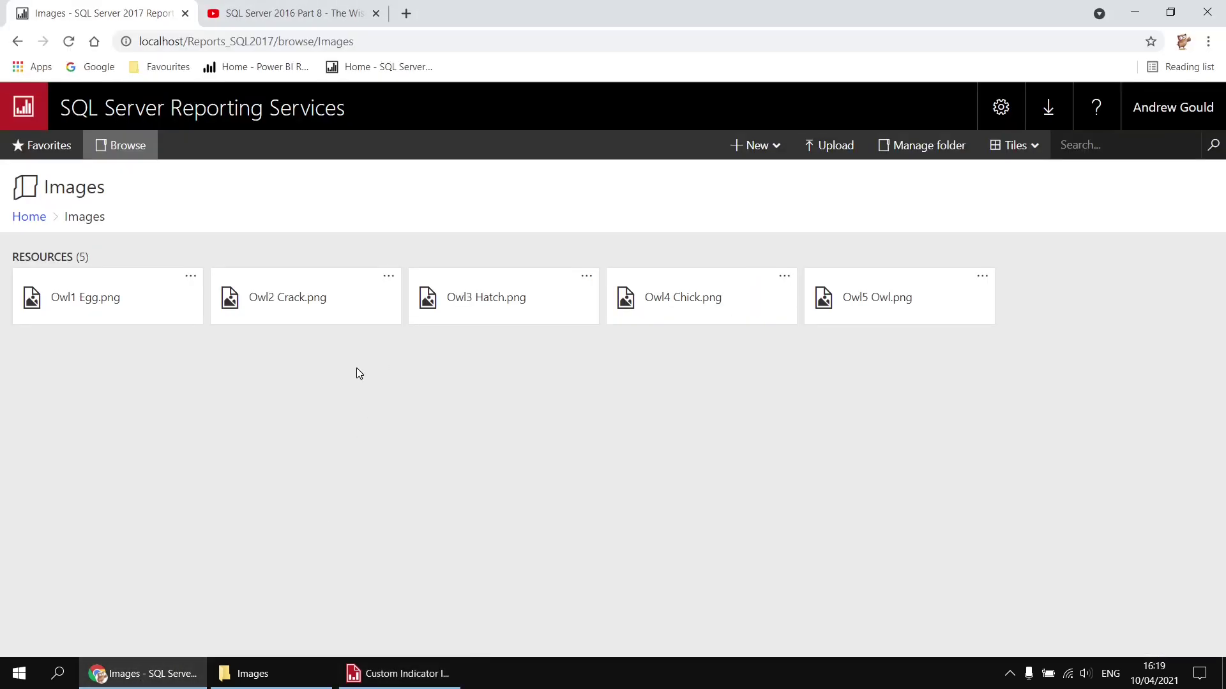
From the portal's Home, open the Custom Indicator Images report in the Report Builder folder.
{"action": "left_click", "coordinate": [31, 217]}
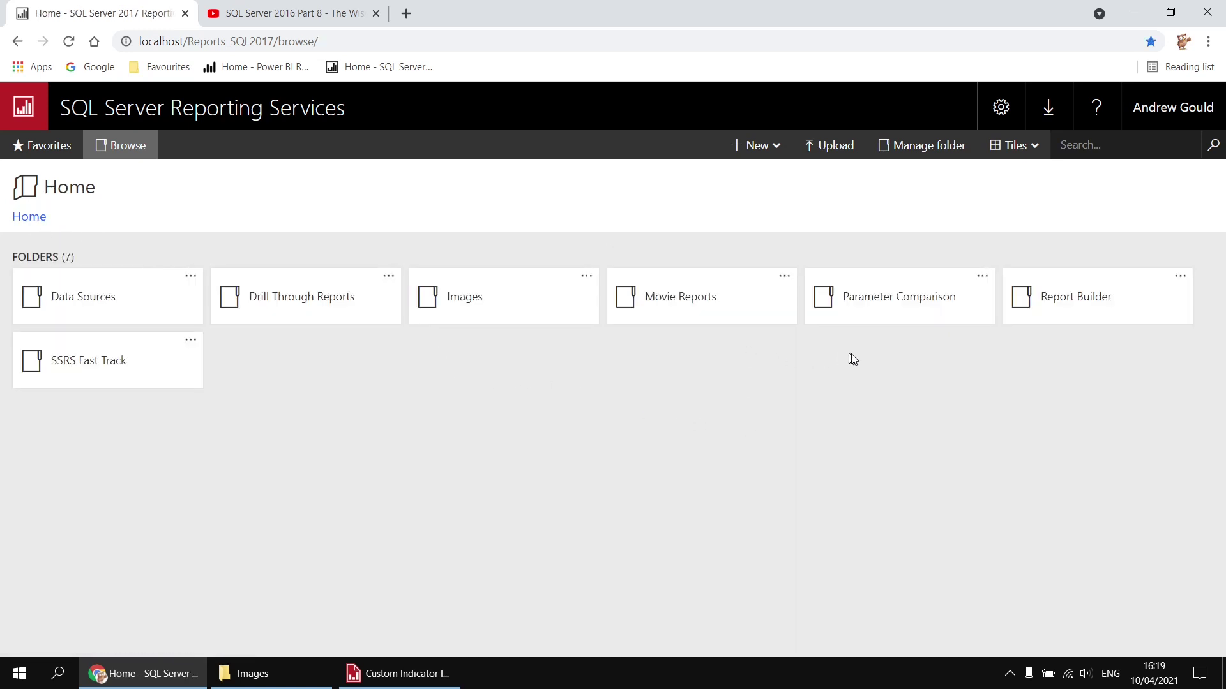
{"action": "left_click", "coordinate": [1054, 300]}
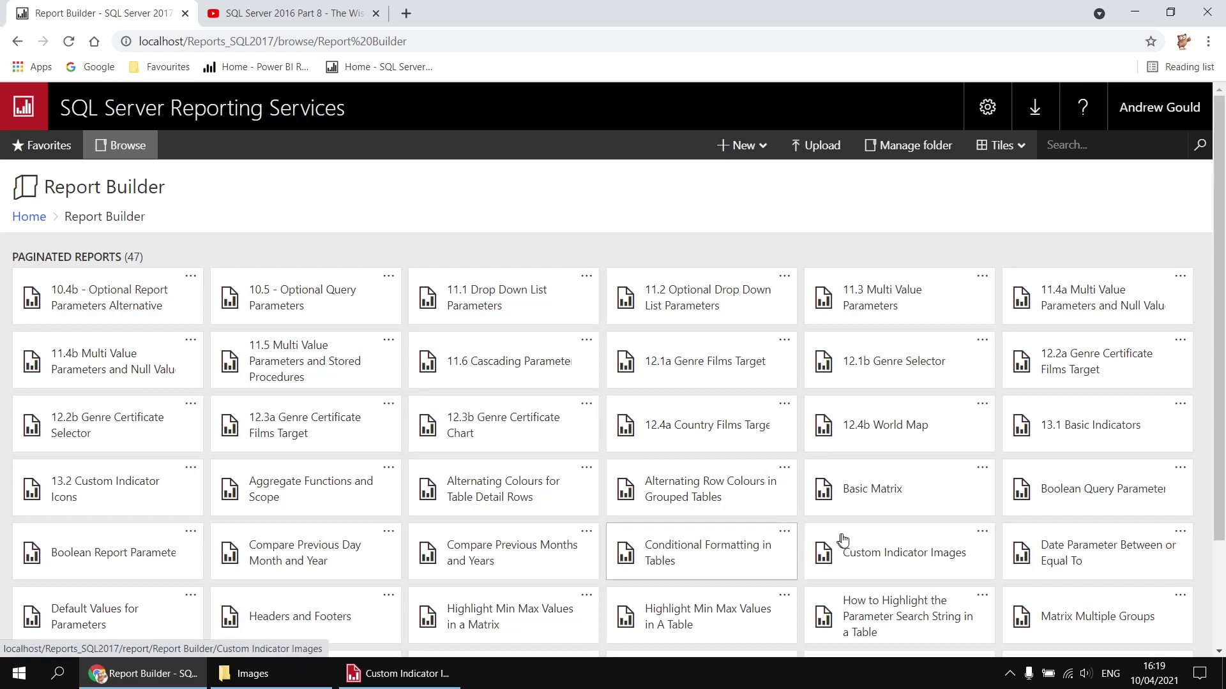
{"action": "left_click", "coordinate": [902, 560]}
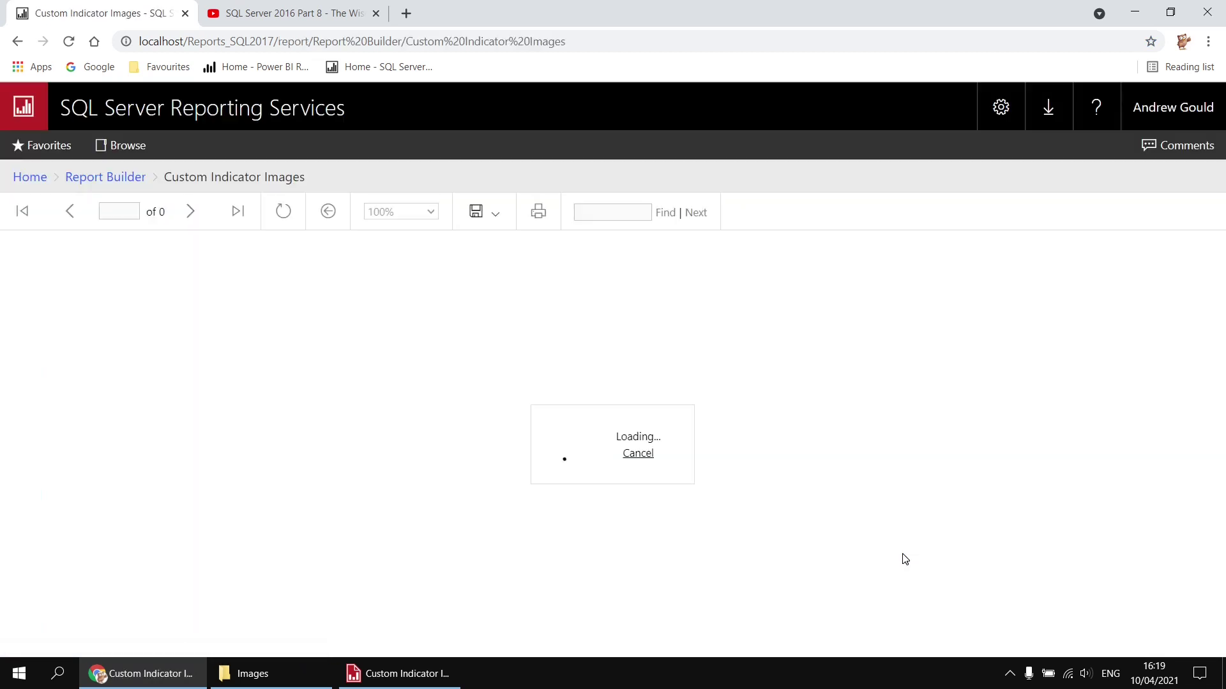